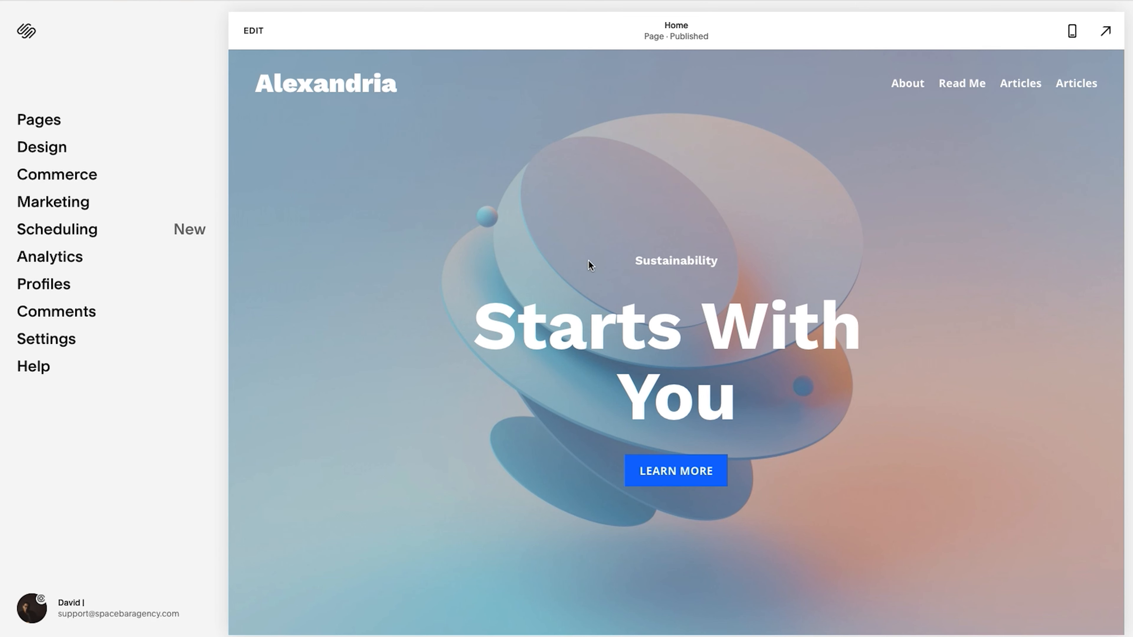
Step: Put the Home page into edit mode and open the site header's global settings
{"action": "double_click", "coordinate": [665, 215]}
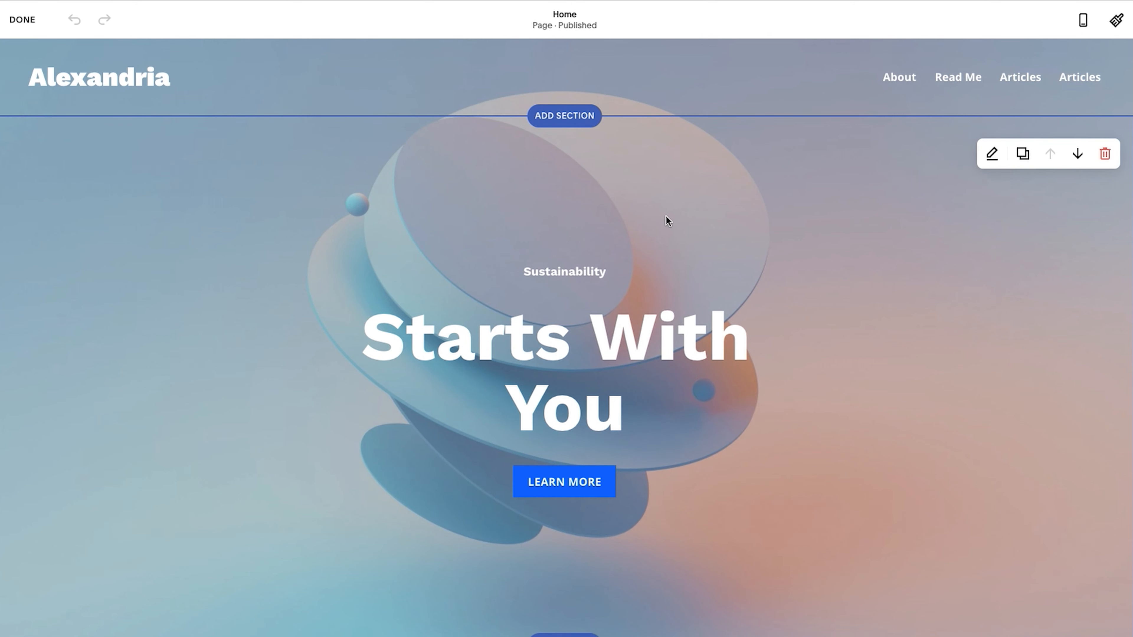
{"action": "mouse_move", "coordinate": [541, 82]}
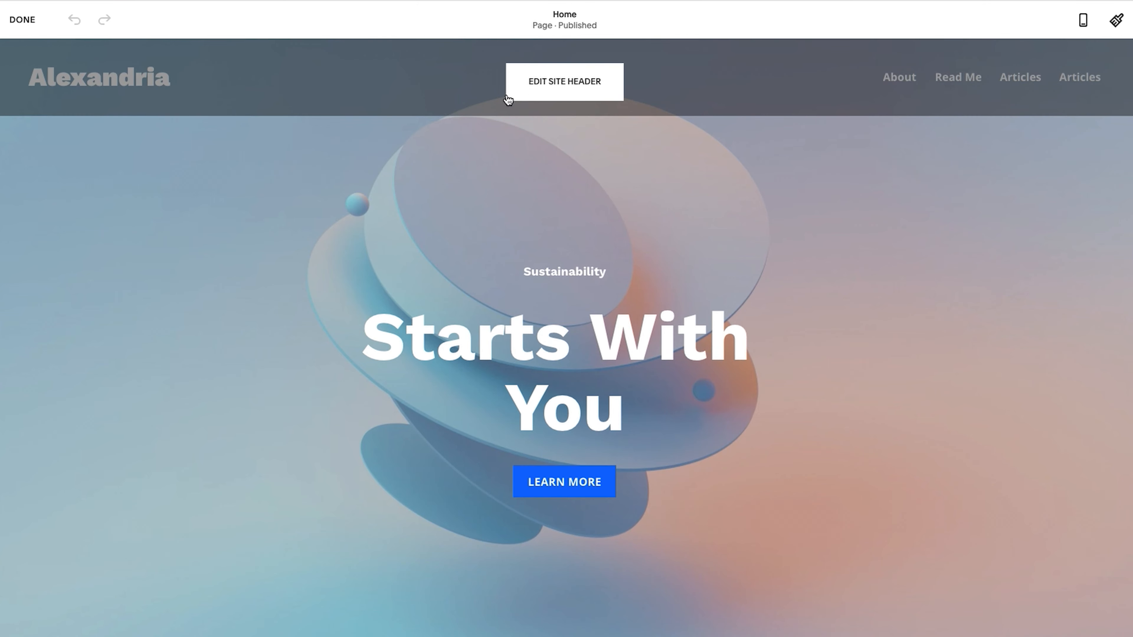
{"action": "left_click", "coordinate": [566, 84]}
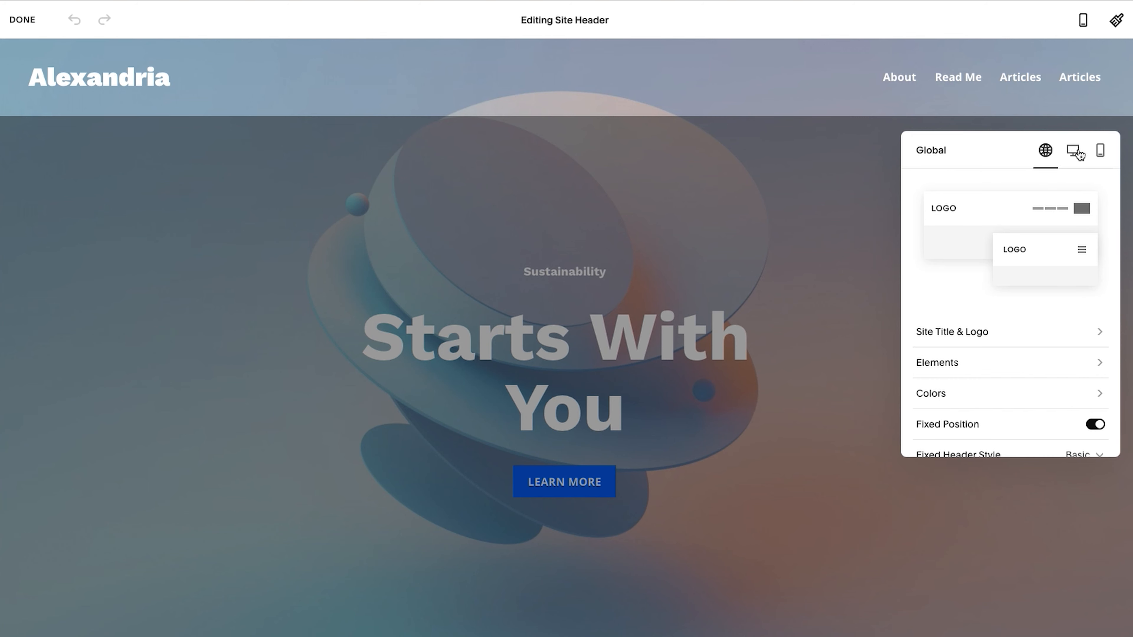
{"action": "scroll", "coordinate": [939, 344], "scroll_direction": "down", "scroll_amount": 2}
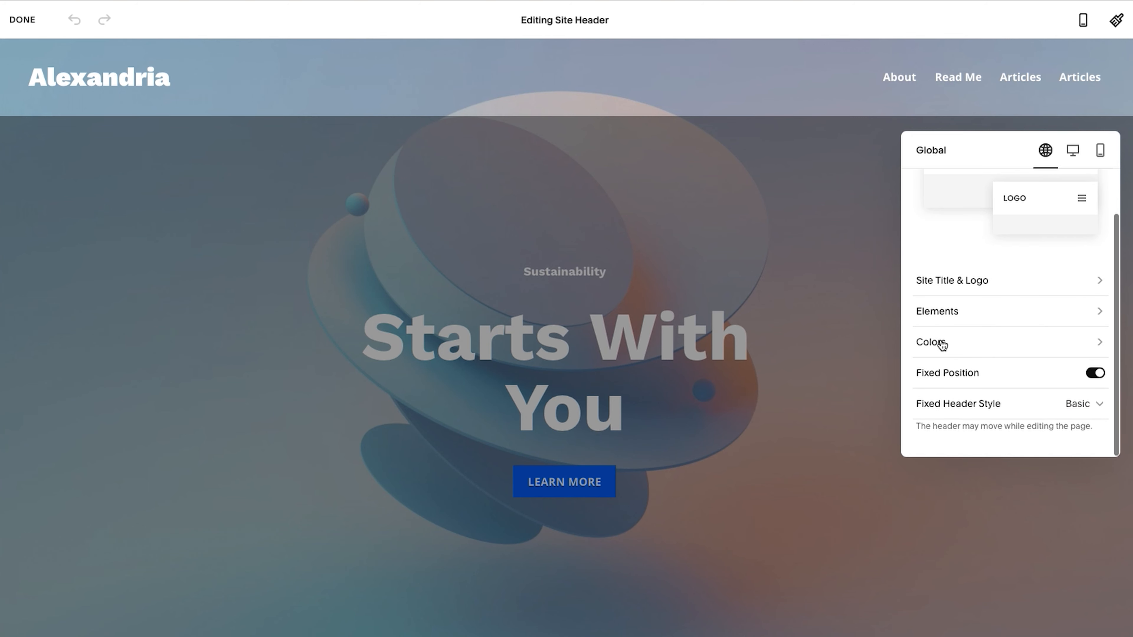
{"action": "scroll", "coordinate": [942, 346], "scroll_direction": "up", "scroll_amount": 2}
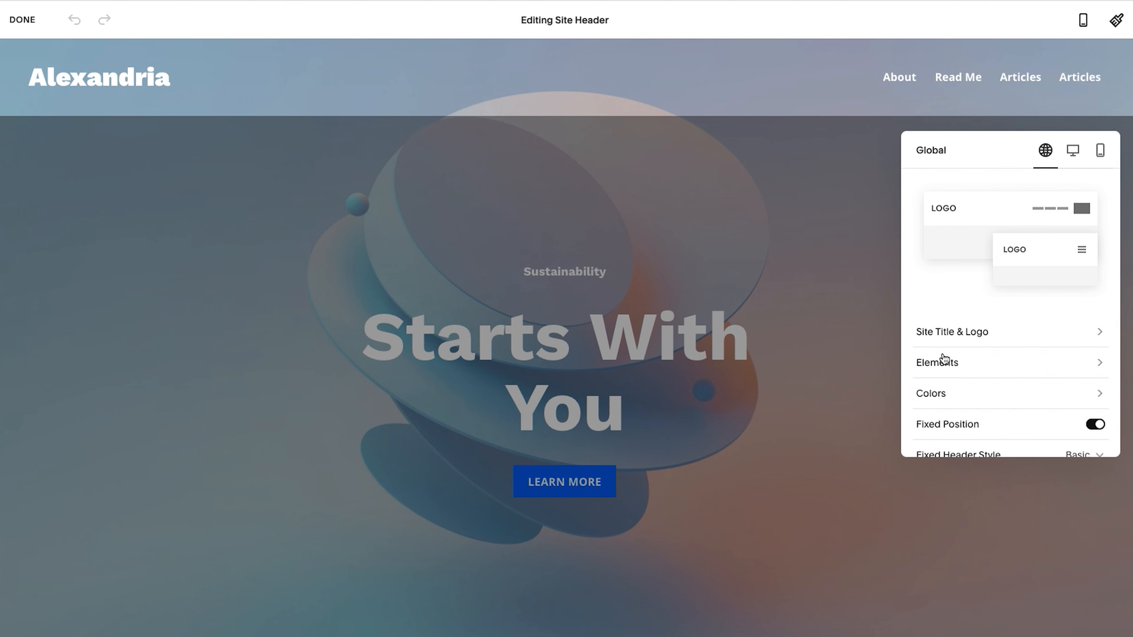
Step: Add the first alexandria.png from the media library as the site's logo image, and save and exit the header editor
{"action": "left_click", "coordinate": [945, 335]}
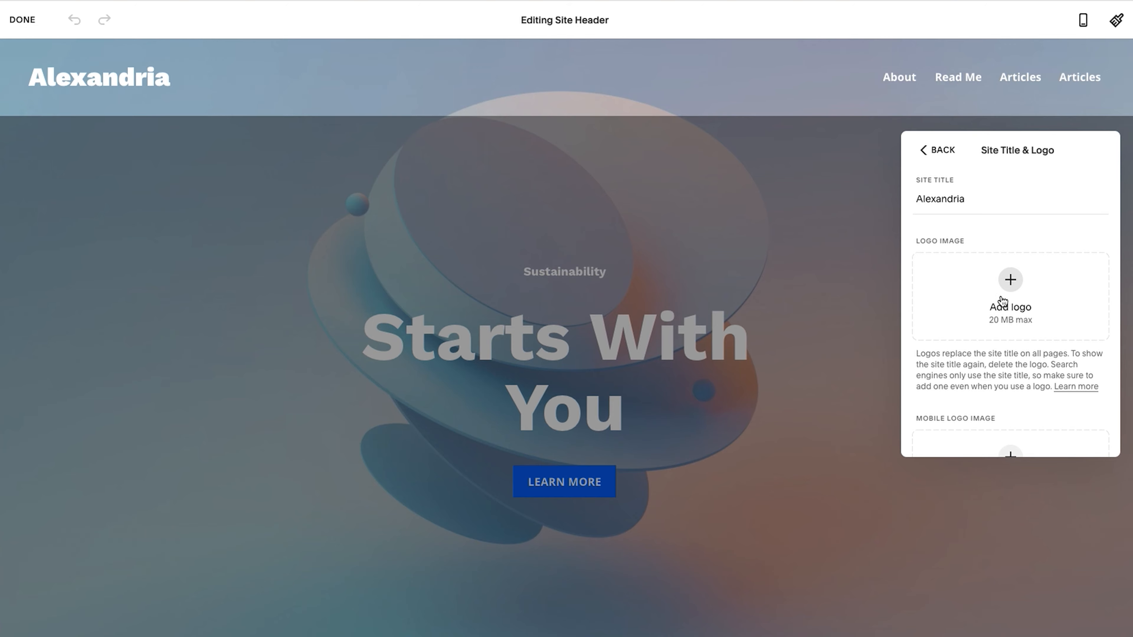
{"action": "left_click", "coordinate": [1010, 281]}
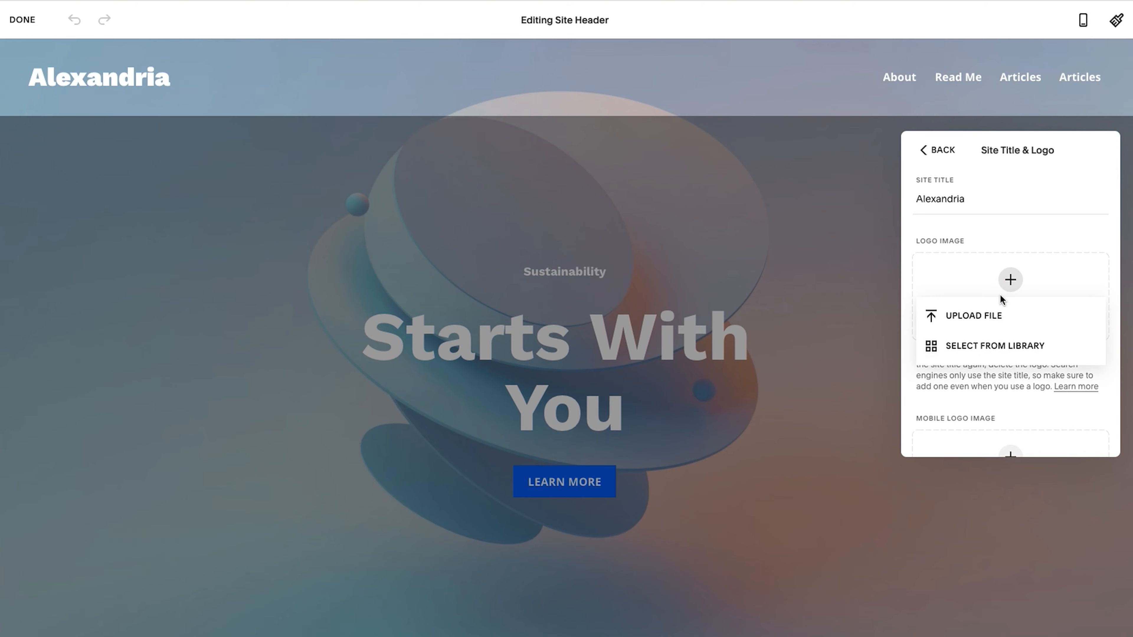
{"action": "left_click", "coordinate": [981, 346]}
{"action": "left_click", "coordinate": [412, 303]}
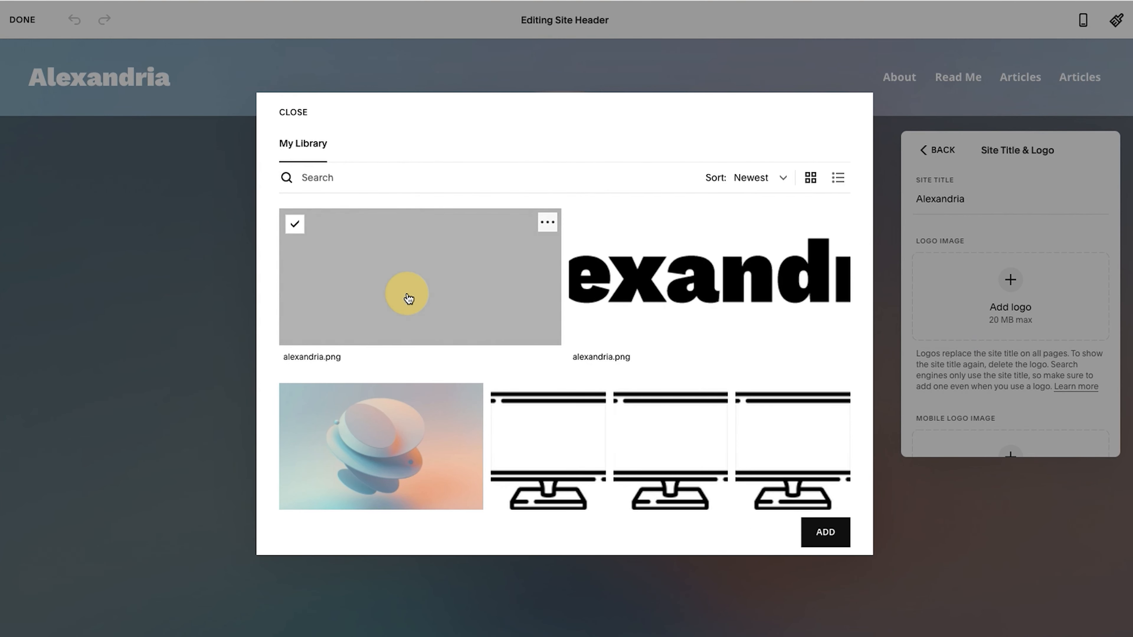
{"action": "left_click", "coordinate": [825, 534]}
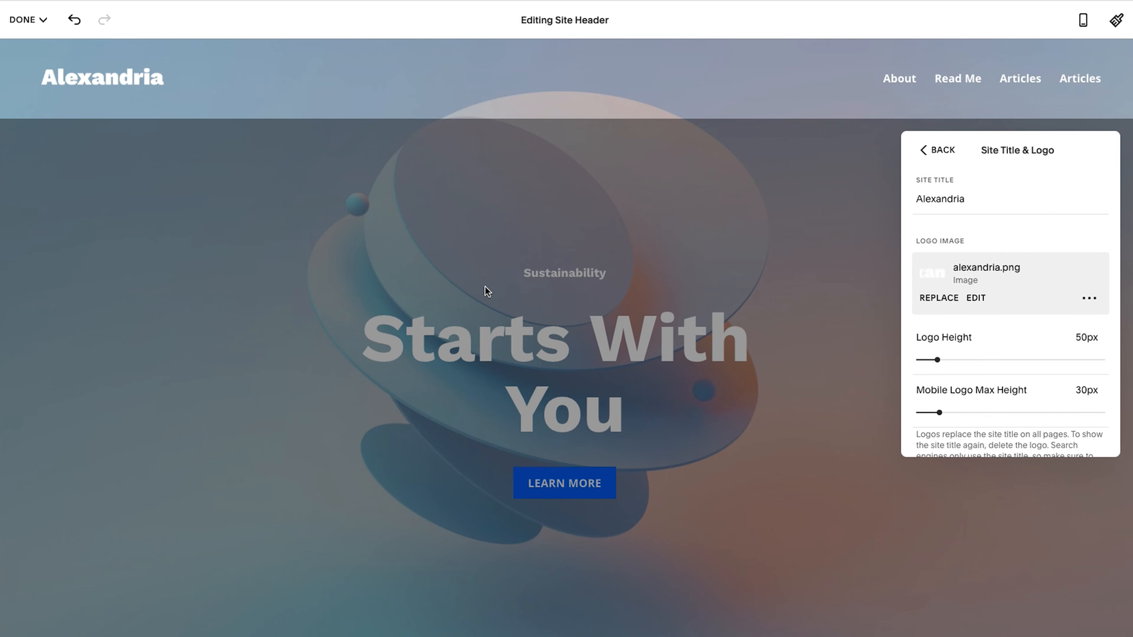
{"action": "left_click", "coordinate": [452, 272]}
{"action": "left_click", "coordinate": [27, 20]}
{"action": "left_click", "coordinate": [29, 43]}
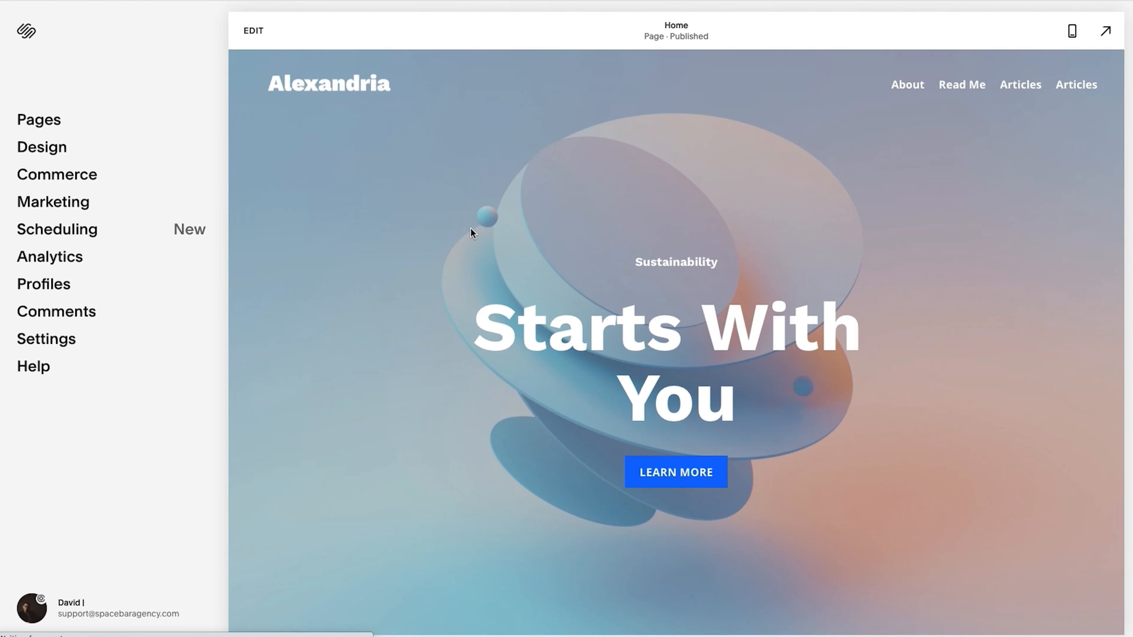
Step: Reopen the Home page's site header for editing and show its site title and logo settings
{"action": "left_click", "coordinate": [253, 30]}
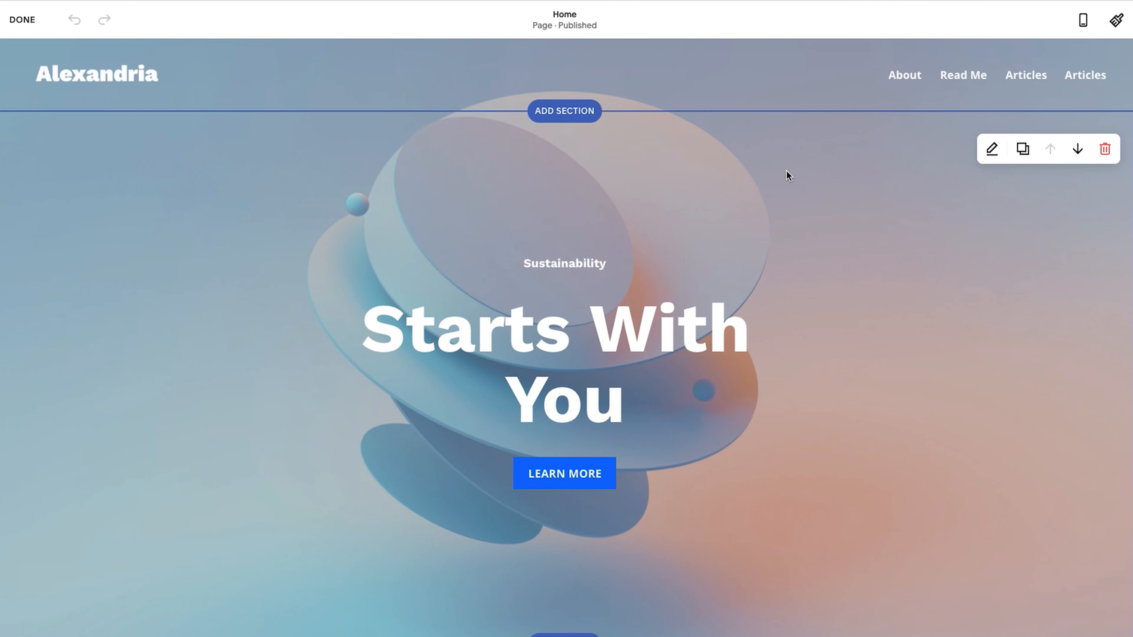
{"action": "left_click", "coordinate": [580, 90]}
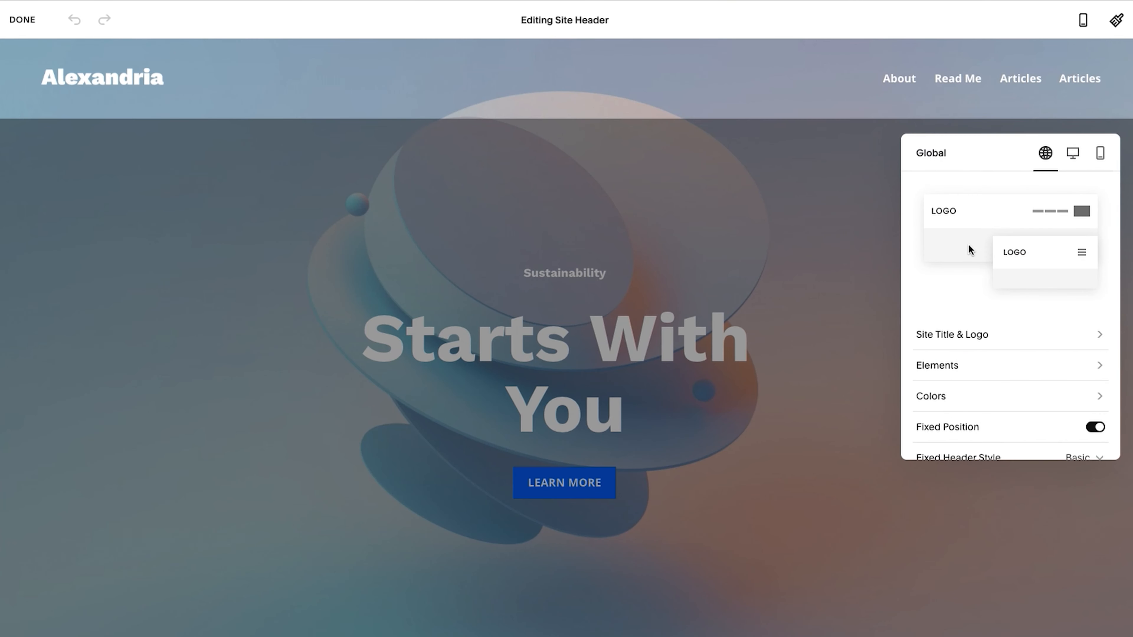
{"action": "left_click", "coordinate": [962, 334]}
{"action": "scroll", "coordinate": [1015, 337], "scroll_direction": "down", "scroll_amount": 1}
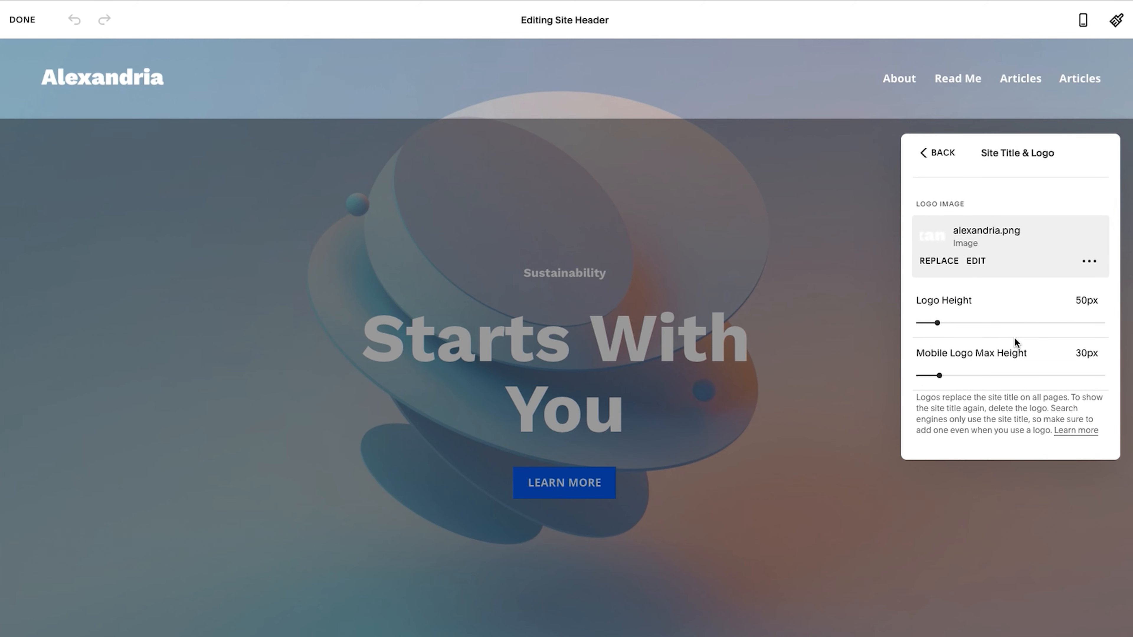
{"action": "scroll", "coordinate": [1014, 338], "scroll_direction": "up", "scroll_amount": 1}
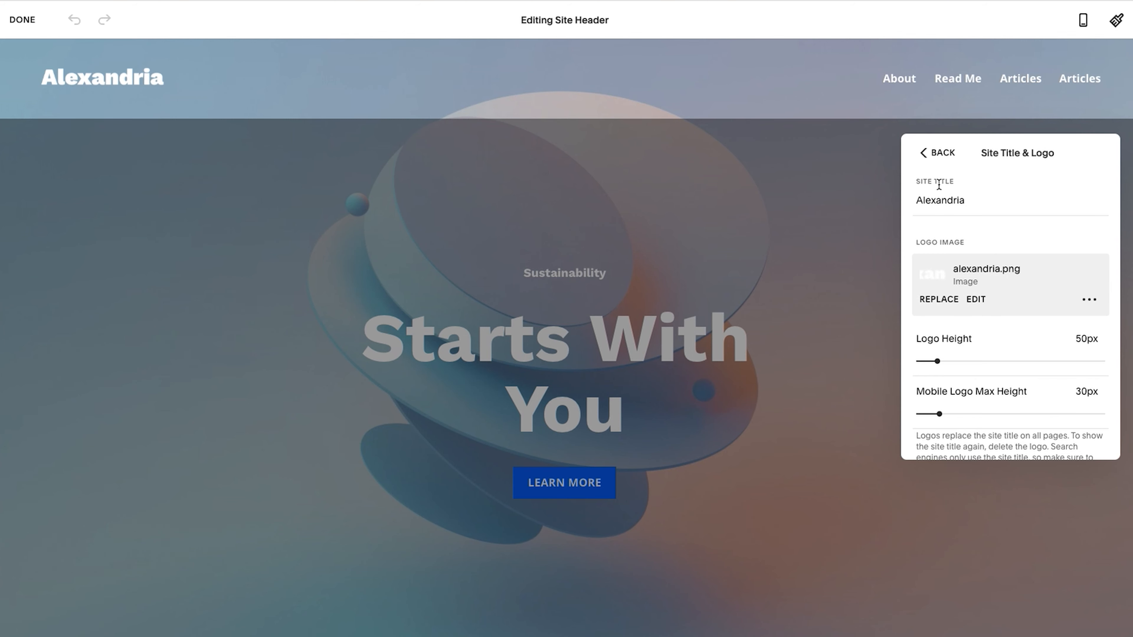
Step: Change the site title to "Your Site Title" and restore it to "Alexandria"
{"action": "double_click", "coordinate": [951, 199]}
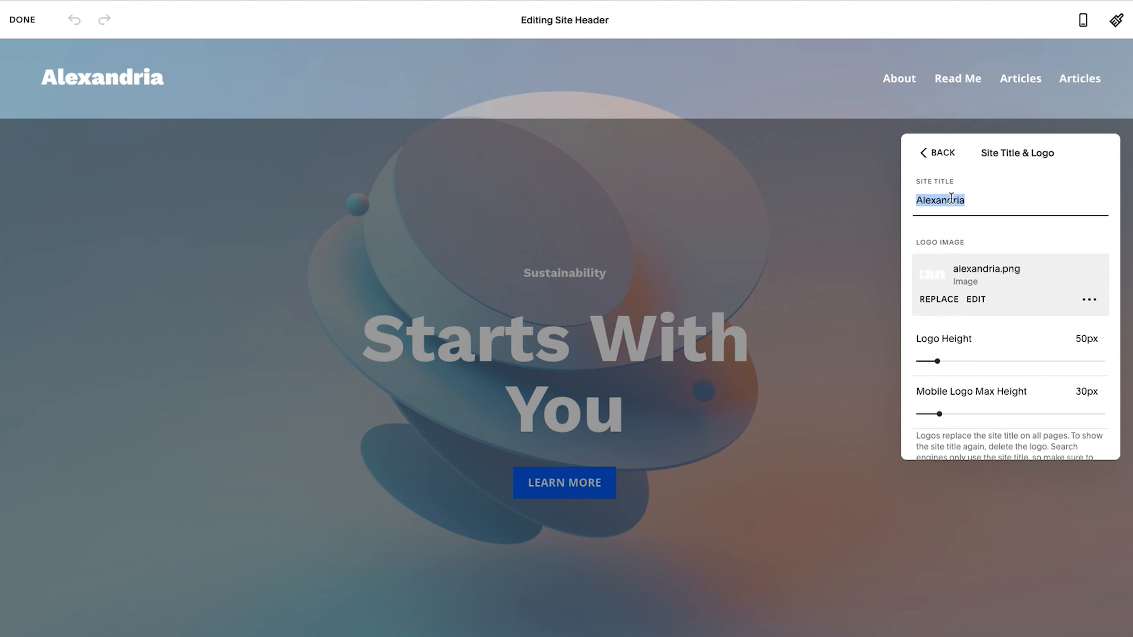
{"action": "type", "text": "Y"}
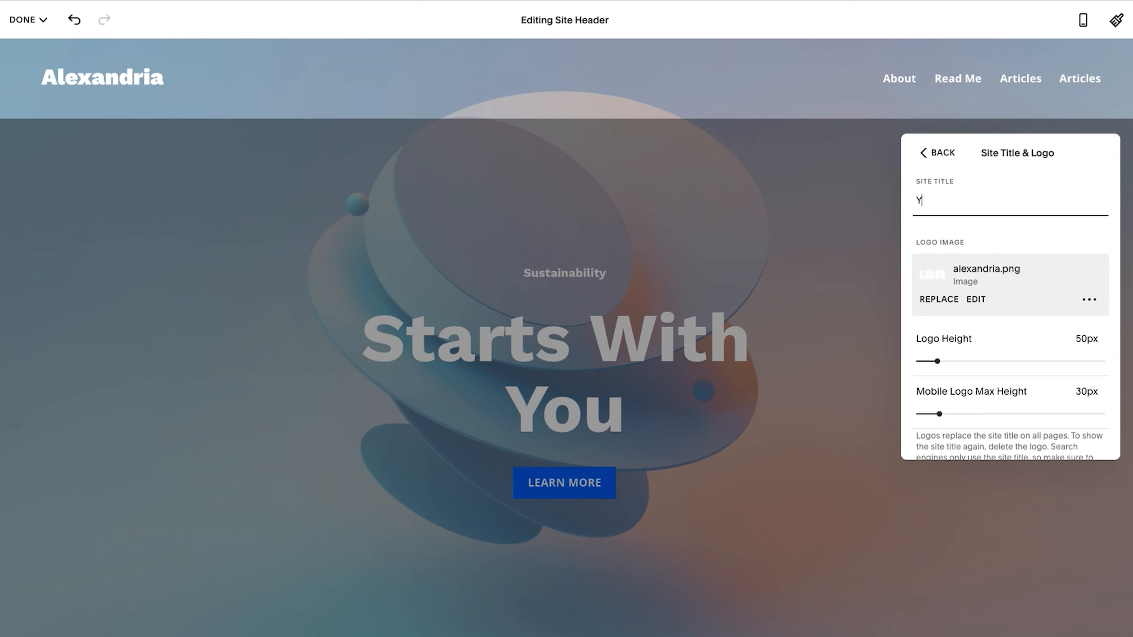
{"action": "type", "text": "our Site Title"}
{"action": "key", "text": "Tab"}
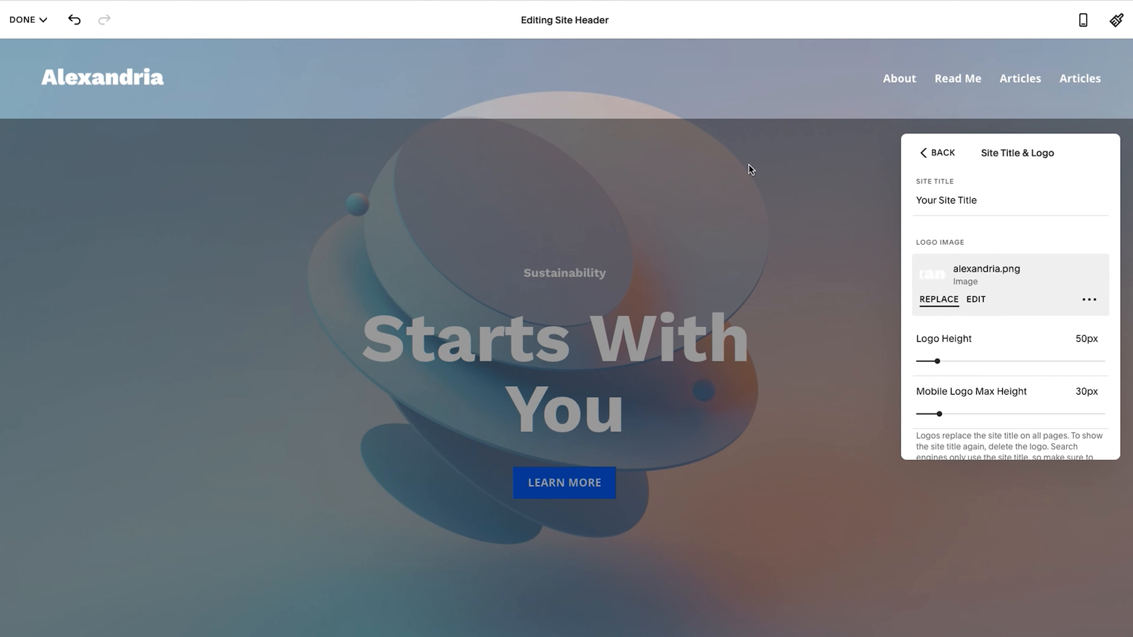
{"action": "triple_click", "coordinate": [944, 201]}
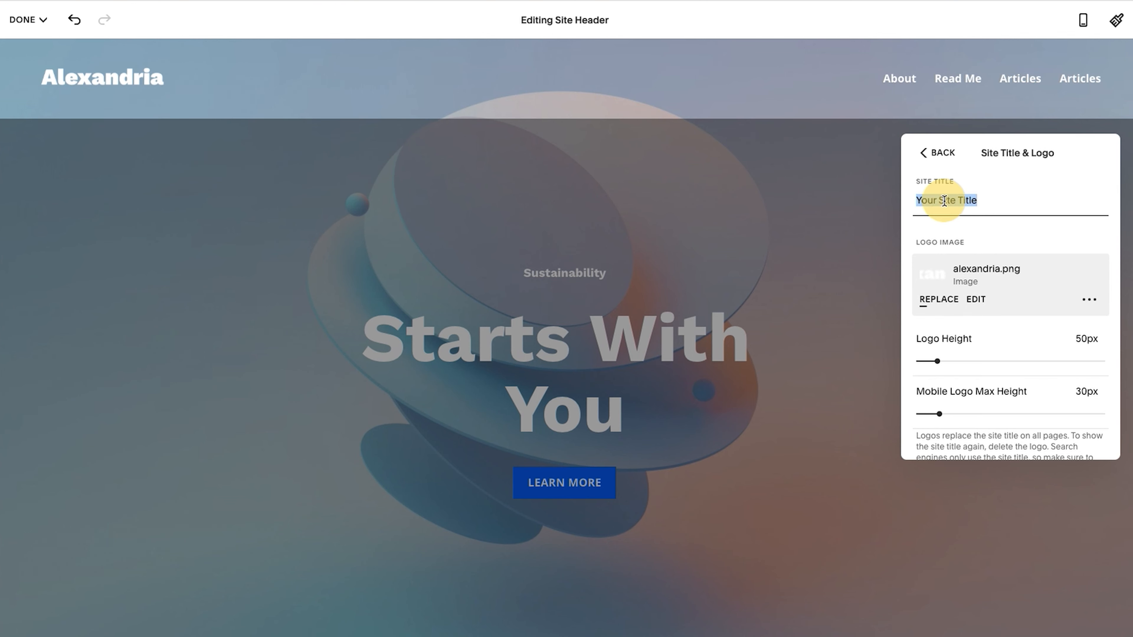
{"action": "type", "text": "Alexandria"}
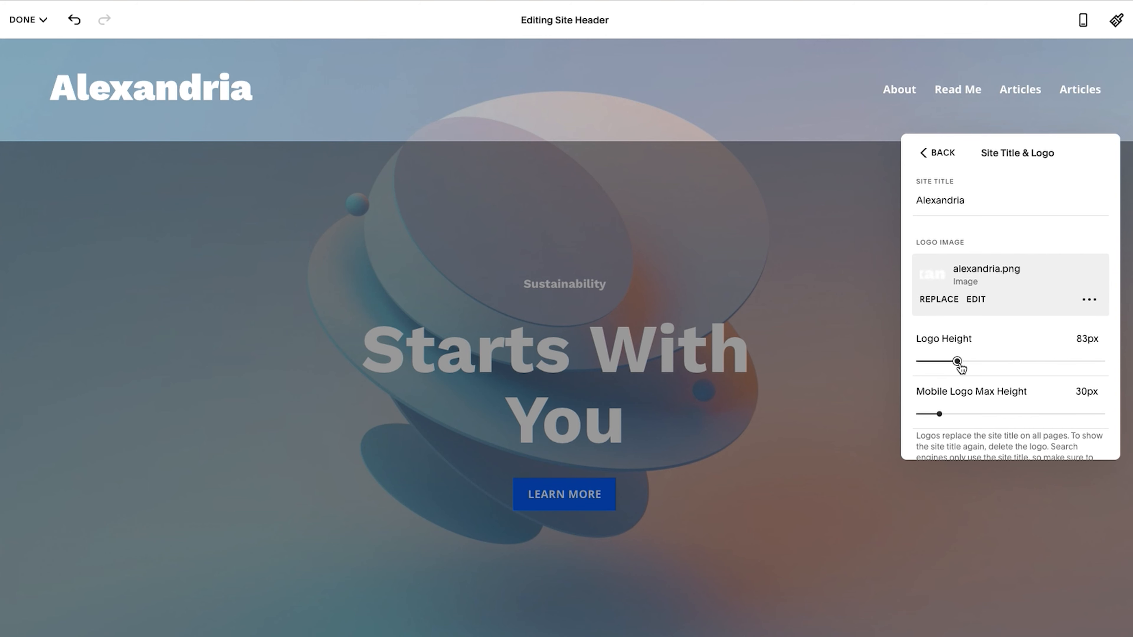
Step: Set the logo height to 70 px and the mobile logo max height to 45 px
{"action": "left_click_drag", "start_coordinate": [957, 362], "coordinate": [949, 360]}
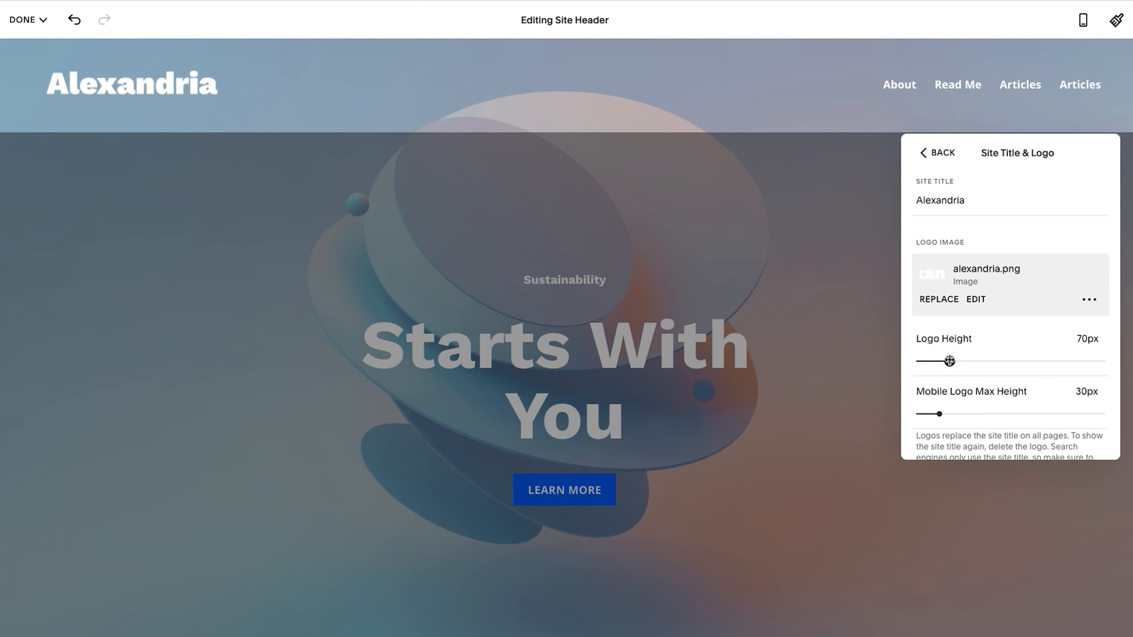
{"action": "left_click_drag", "start_coordinate": [939, 414], "coordinate": [960, 414]}
Step: Preview the site header in mobile view and set the mobile logo max height to 50 px
{"action": "left_click", "coordinate": [1086, 25]}
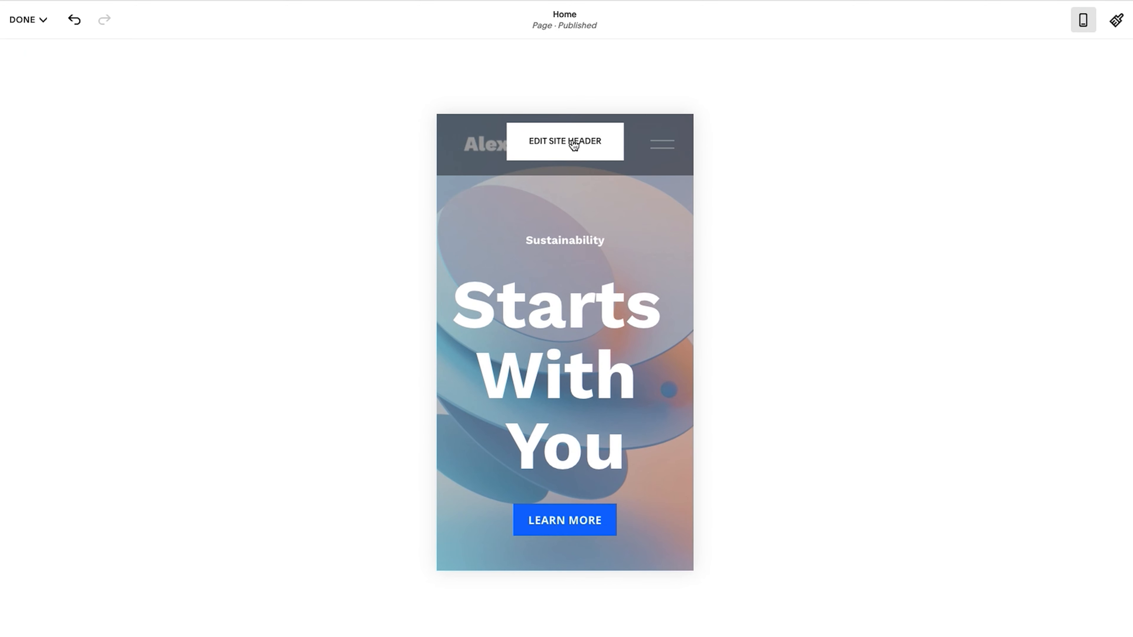
{"action": "left_click", "coordinate": [572, 145]}
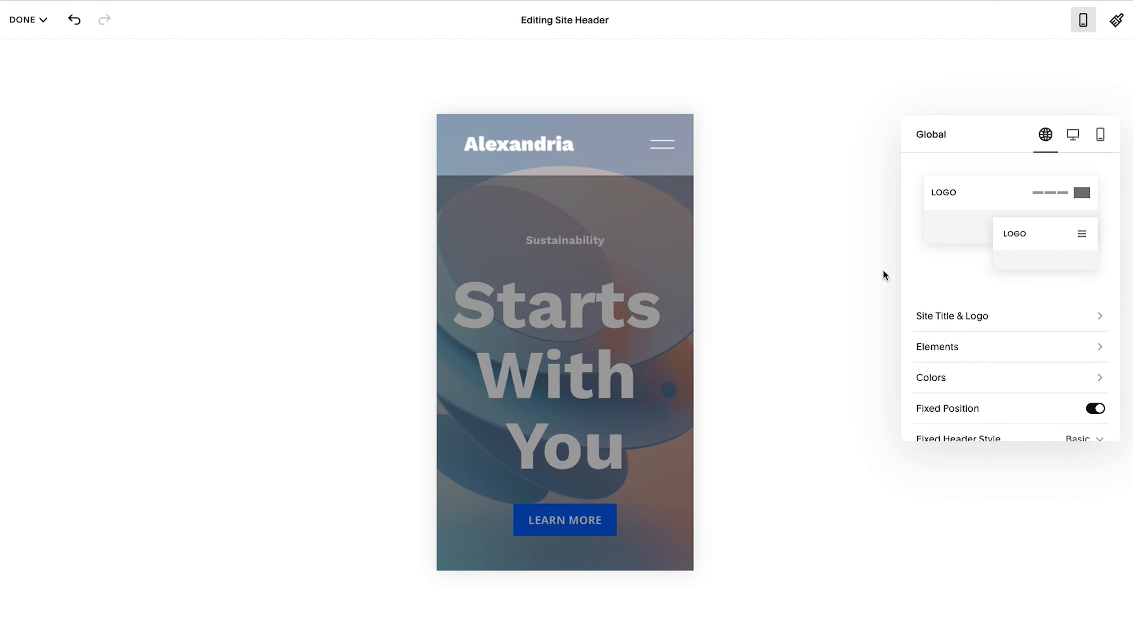
{"action": "left_click", "coordinate": [944, 317]}
{"action": "scroll", "coordinate": [1025, 330], "scroll_direction": "down", "scroll_amount": 2}
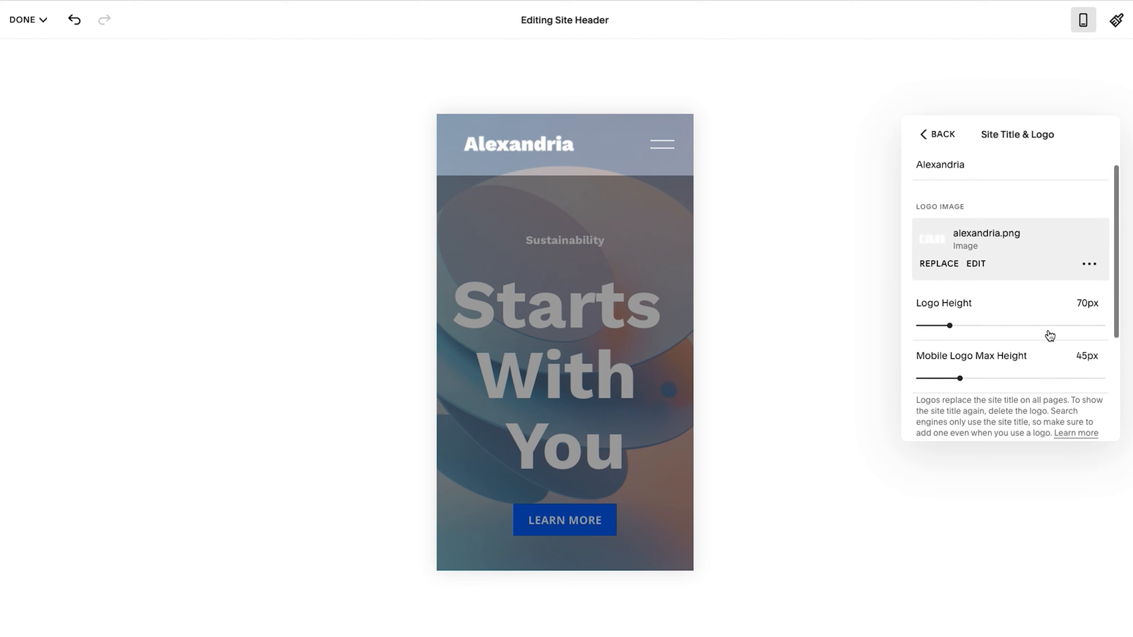
{"action": "mouse_move", "coordinate": [961, 362]}
{"action": "left_mouse_down"}
{"action": "mouse_move", "coordinate": [946, 361]}
{"action": "mouse_move", "coordinate": [967, 360]}
{"action": "left_mouse_up"}
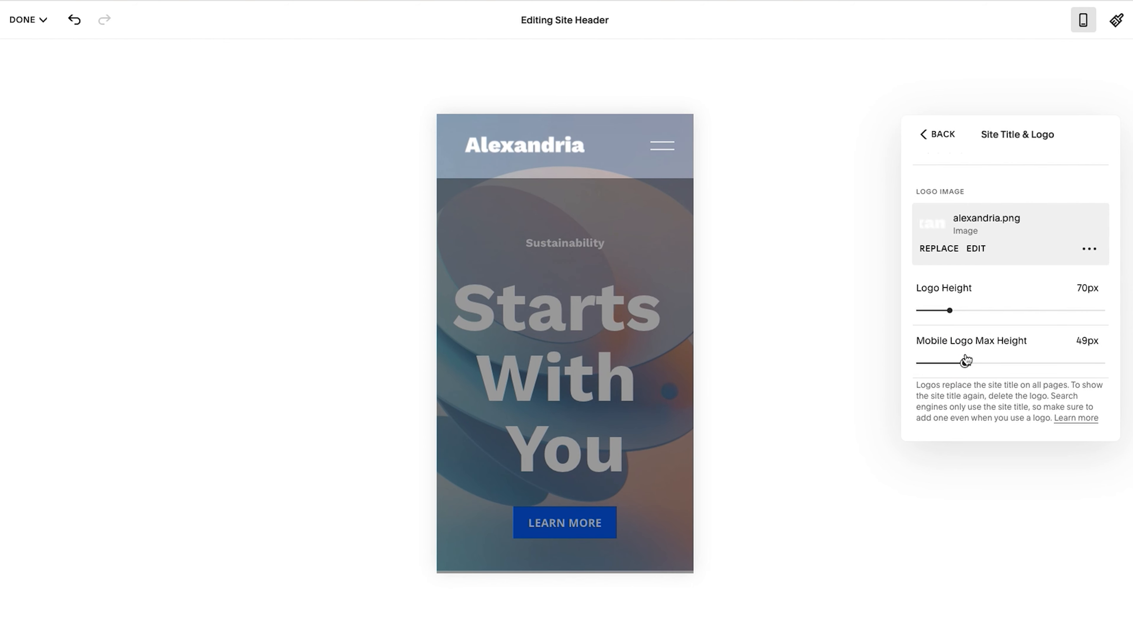
{"action": "left_click_drag", "start_coordinate": [964, 361], "coordinate": [966, 362]}
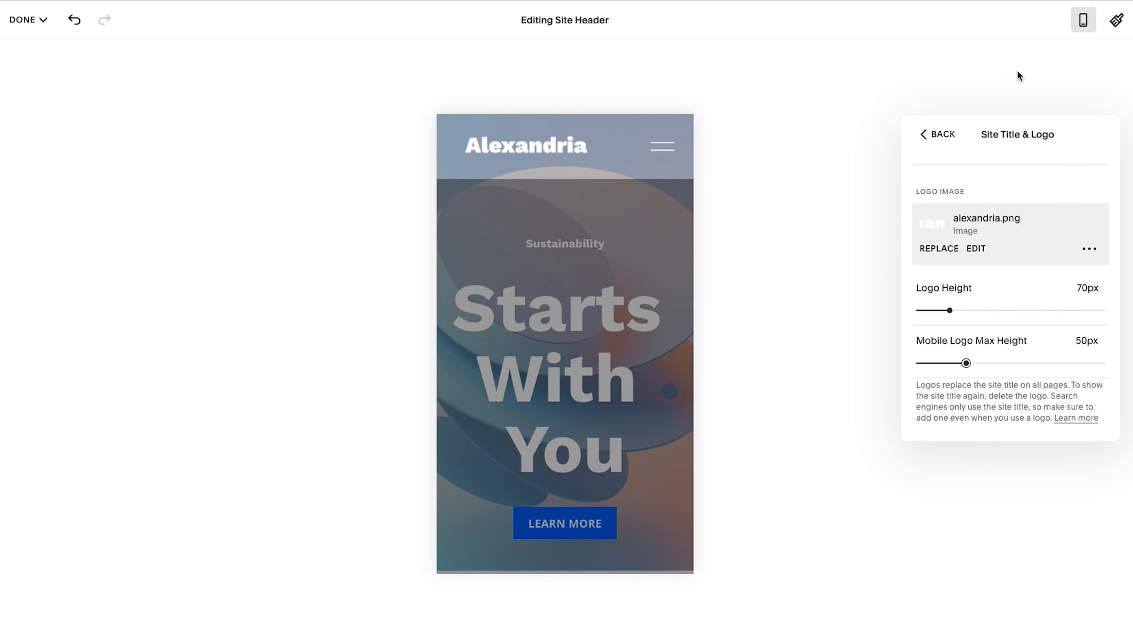
{"action": "scroll", "coordinate": [1019, 252], "scroll_direction": "down", "scroll_amount": 3}
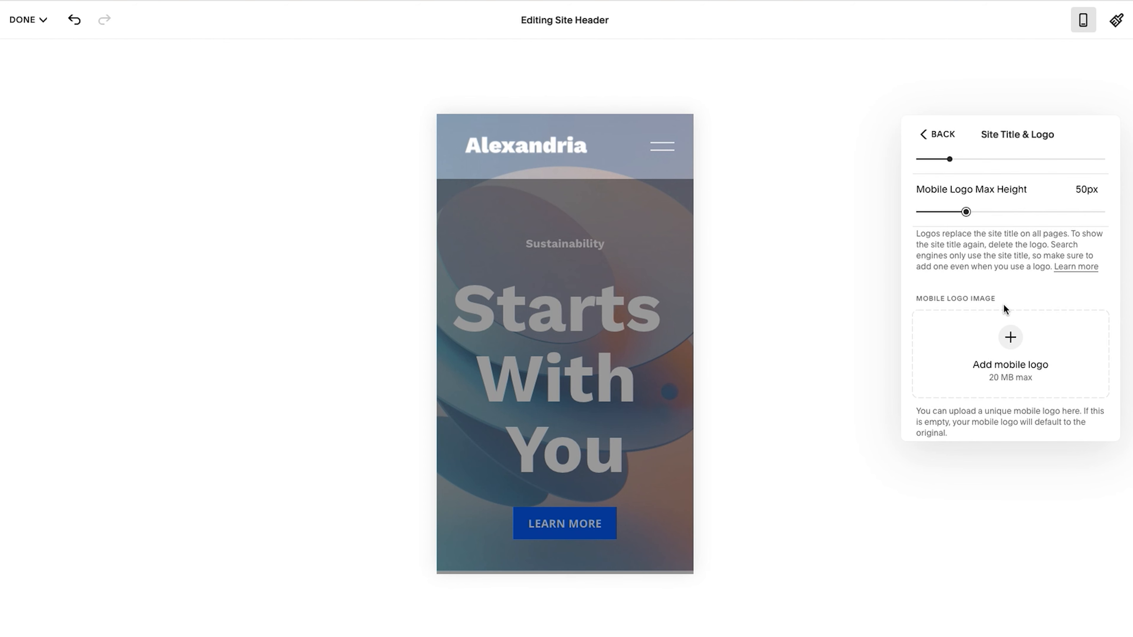
{"action": "scroll", "coordinate": [987, 280], "scroll_direction": "up", "scroll_amount": 2}
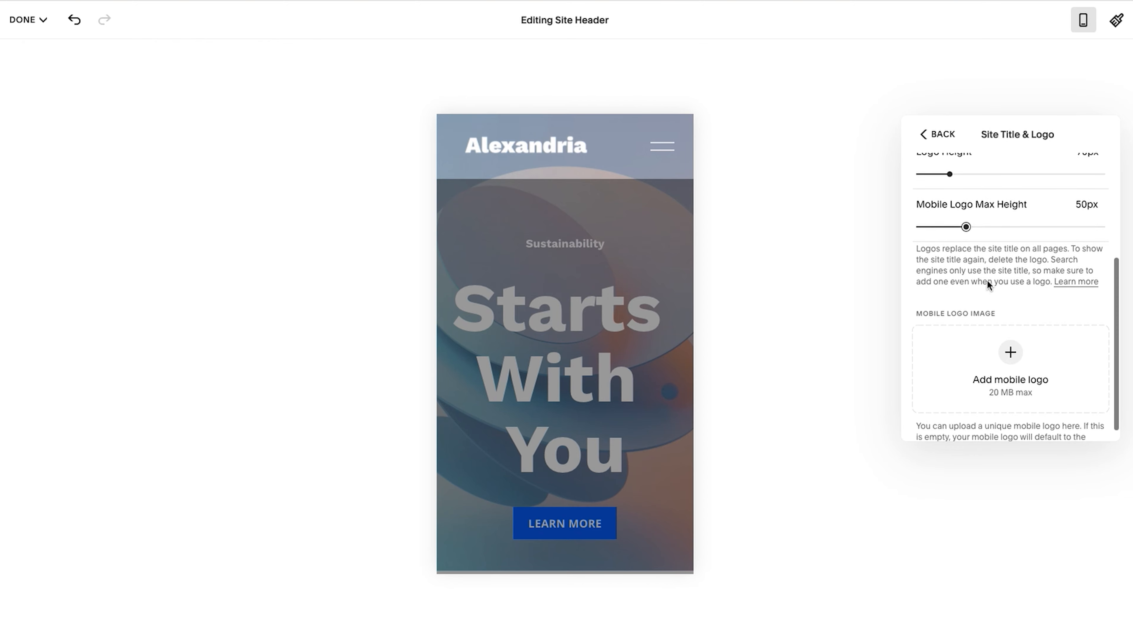
Step: Return to desktop view, enable the Button element in the site header and label it "Contact Us"
{"action": "left_click", "coordinate": [1083, 20]}
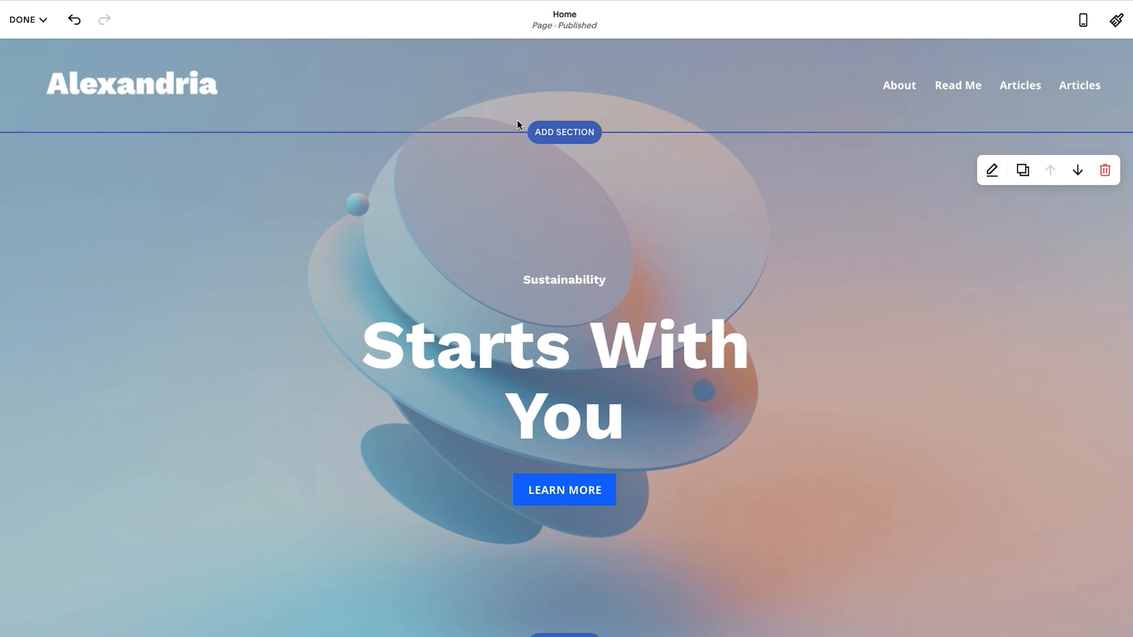
{"action": "left_click", "coordinate": [576, 98]}
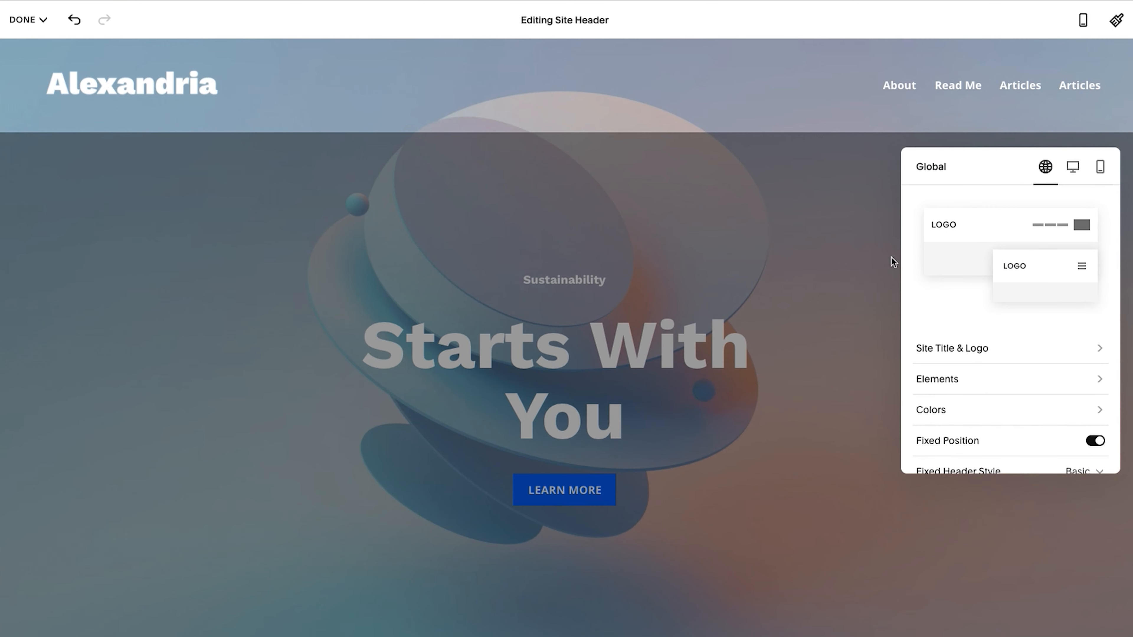
{"action": "scroll", "coordinate": [956, 306], "scroll_direction": "down", "scroll_amount": 2}
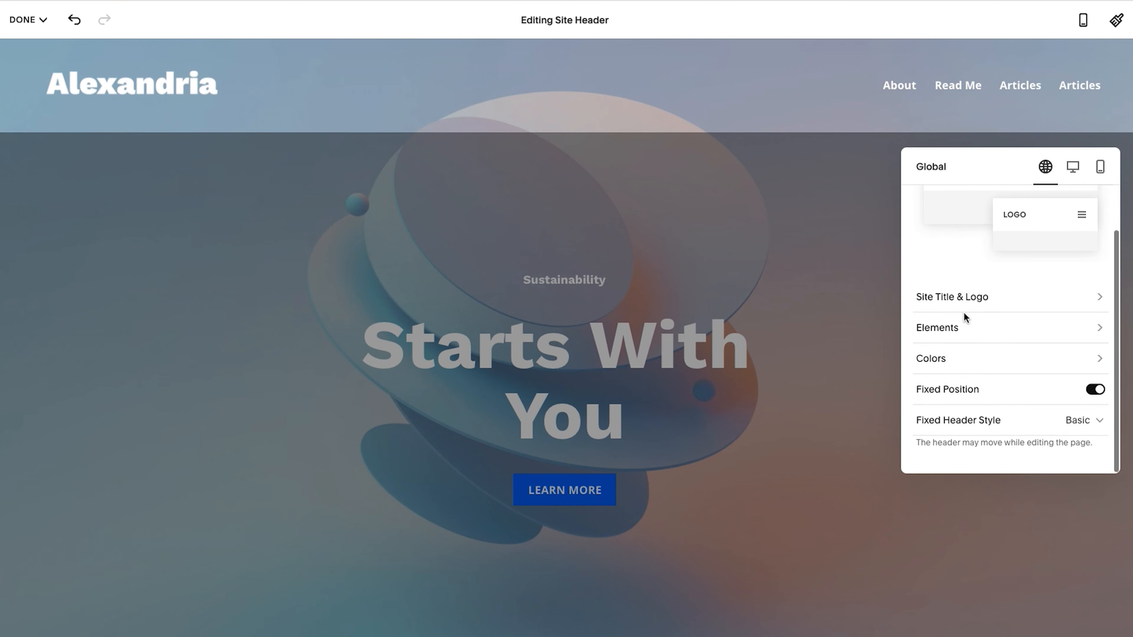
{"action": "left_click", "coordinate": [953, 330]}
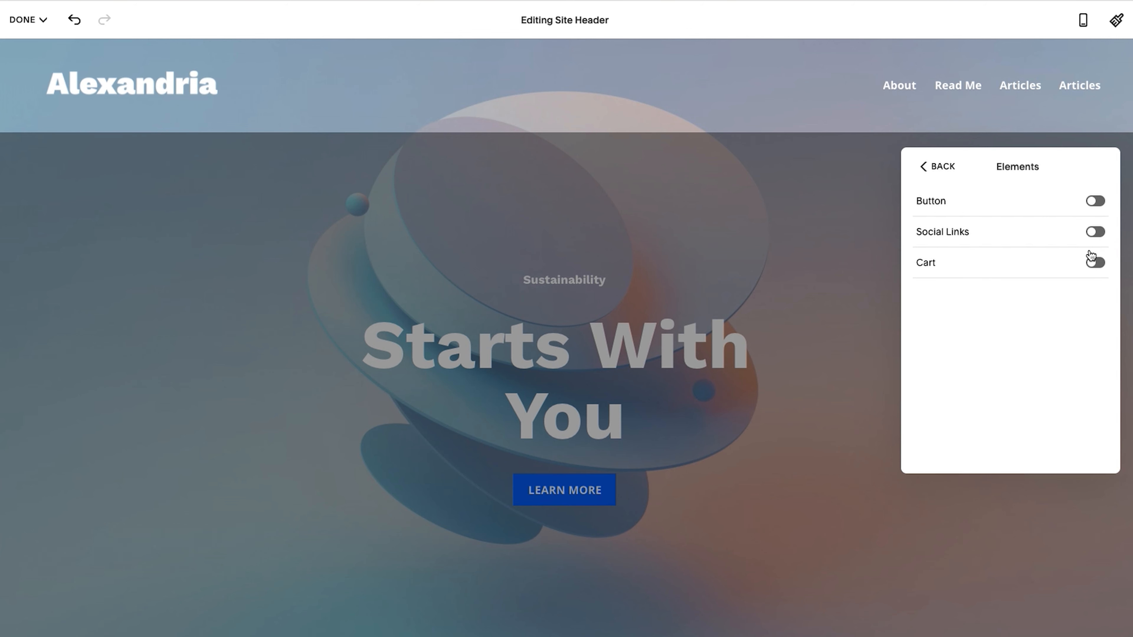
{"action": "left_click", "coordinate": [1097, 202]}
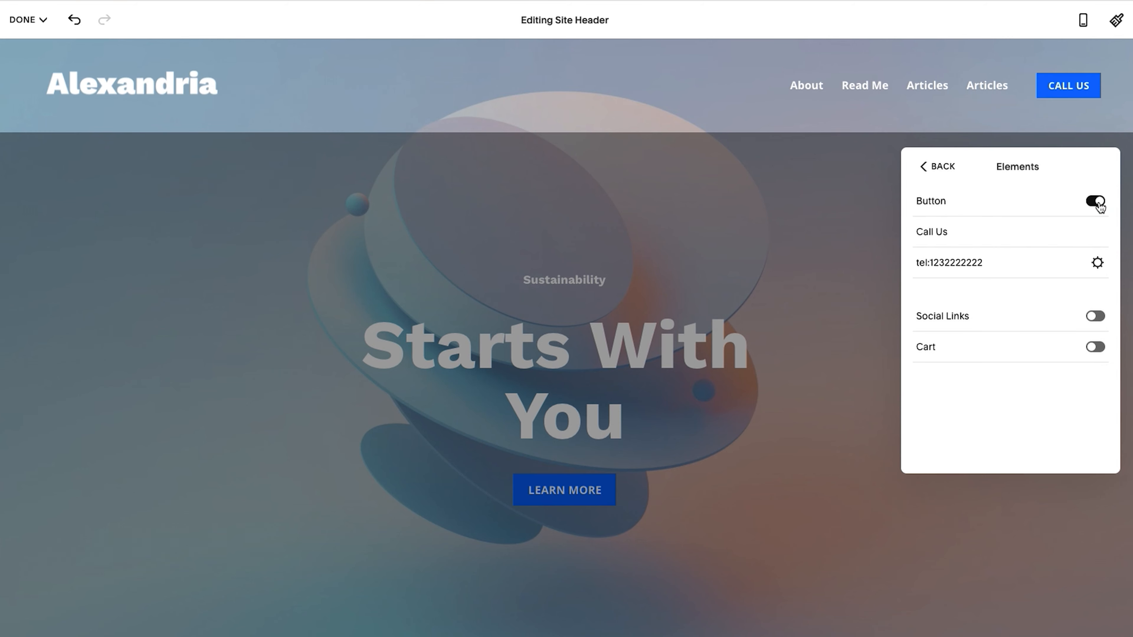
{"action": "left_click", "coordinate": [956, 235]}
{"action": "key", "text": "ctrl+a"}
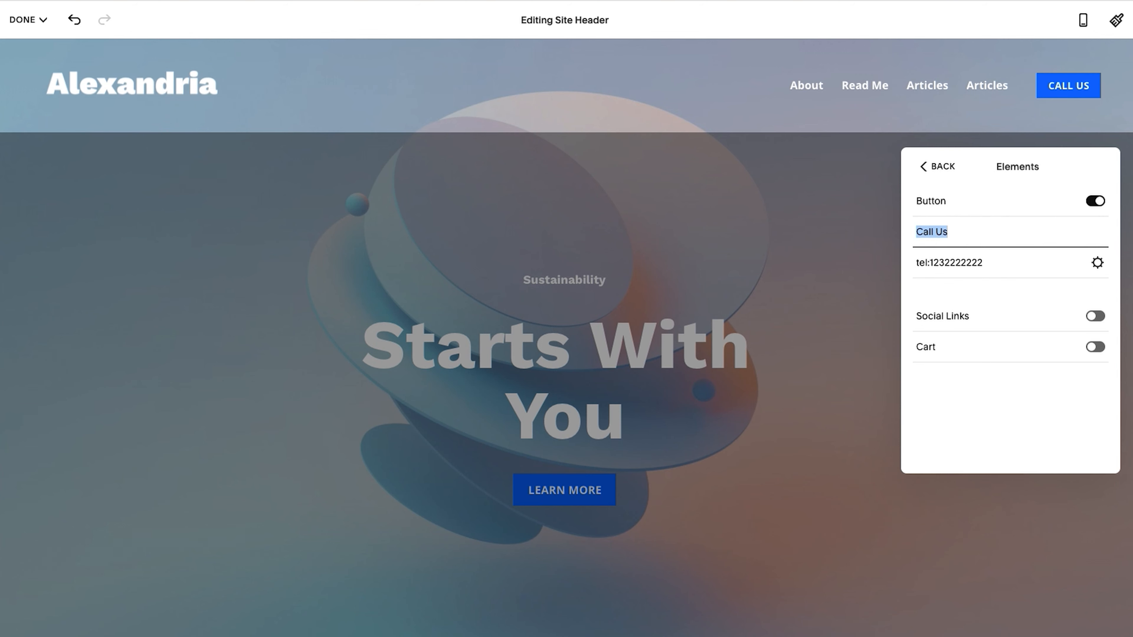
{"action": "type", "text": "Contact Us"}
Step: Link the Contact Us button in the header to the /contact page
{"action": "left_click", "coordinate": [974, 264]}
{"action": "key", "text": "ctrl+a"}
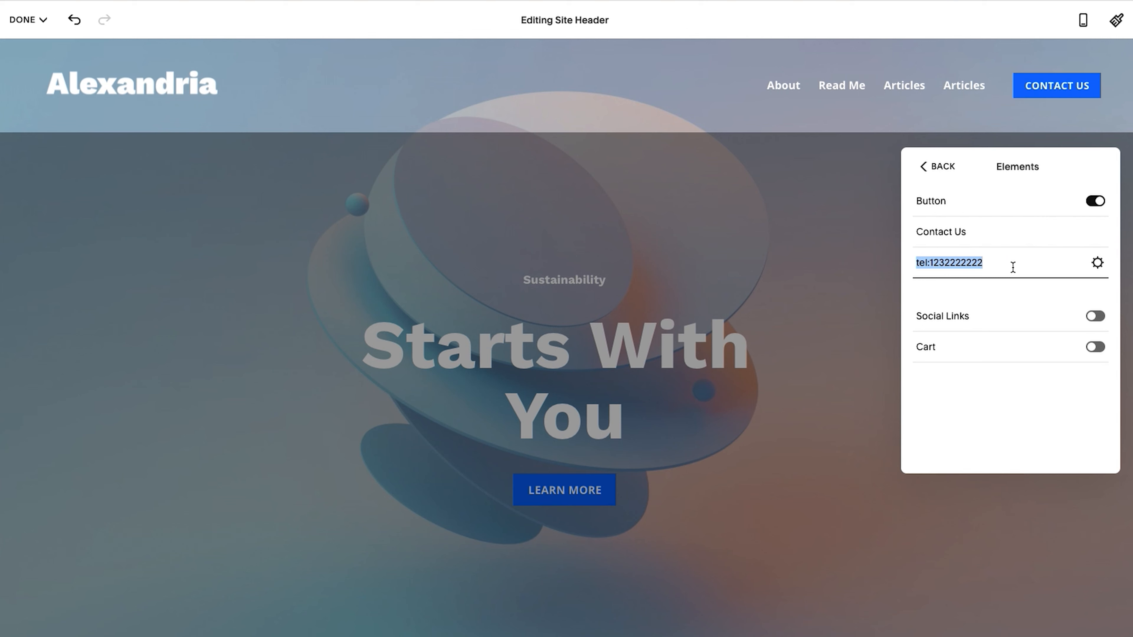
{"action": "key", "text": "BackSpace"}
{"action": "type", "text": "/"}
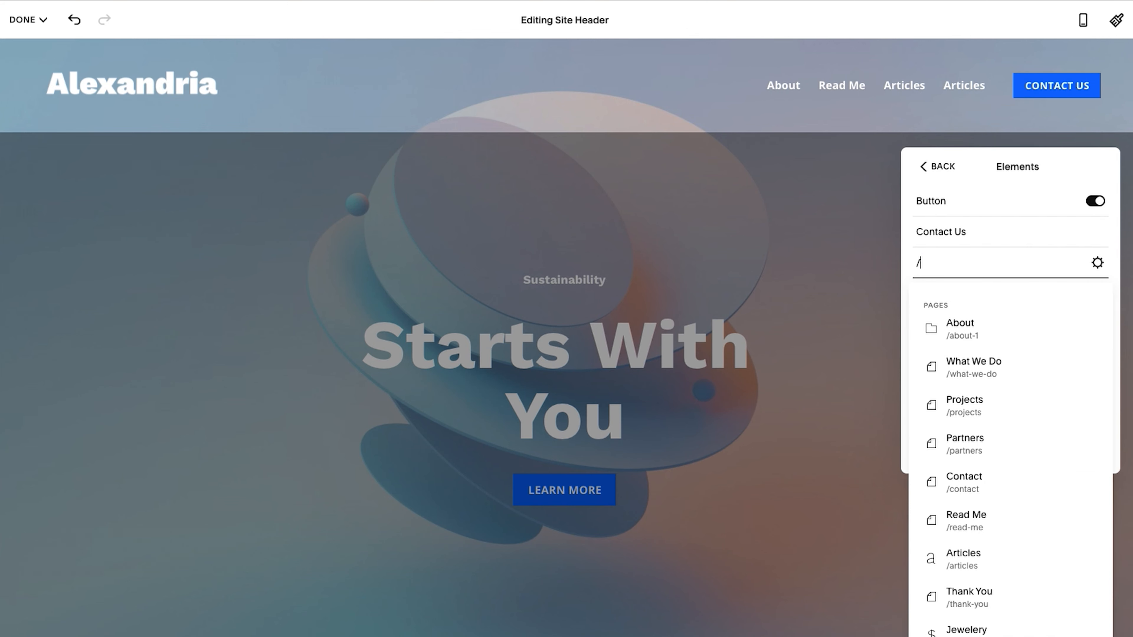
{"action": "type", "text": "conta"}
{"action": "left_click", "coordinate": [985, 324]}
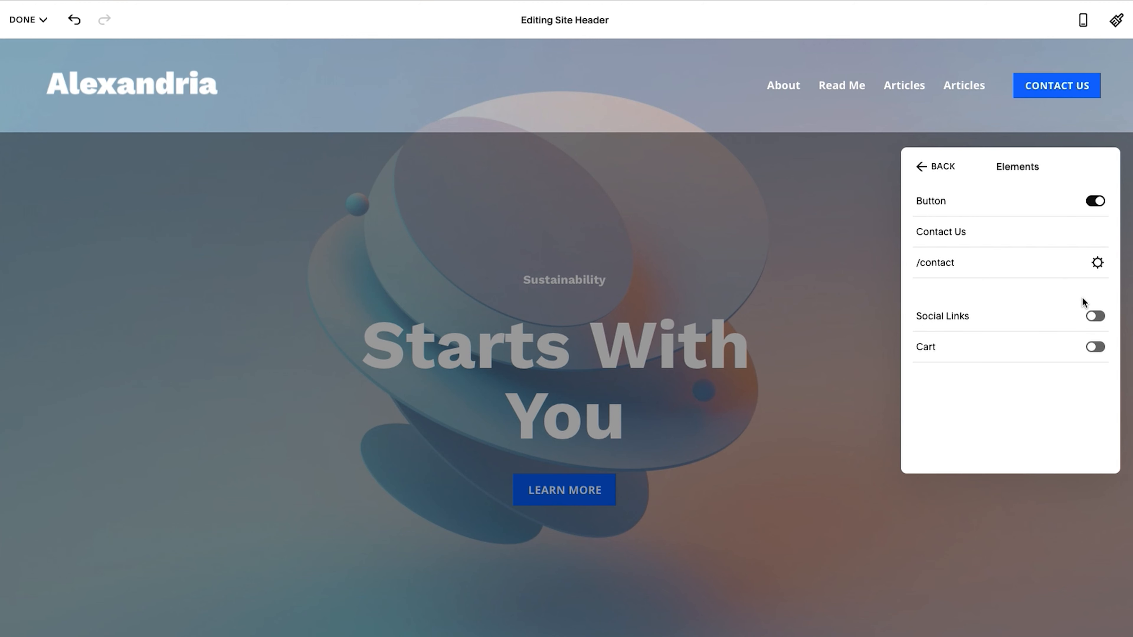
{"action": "left_click", "coordinate": [1096, 317]}
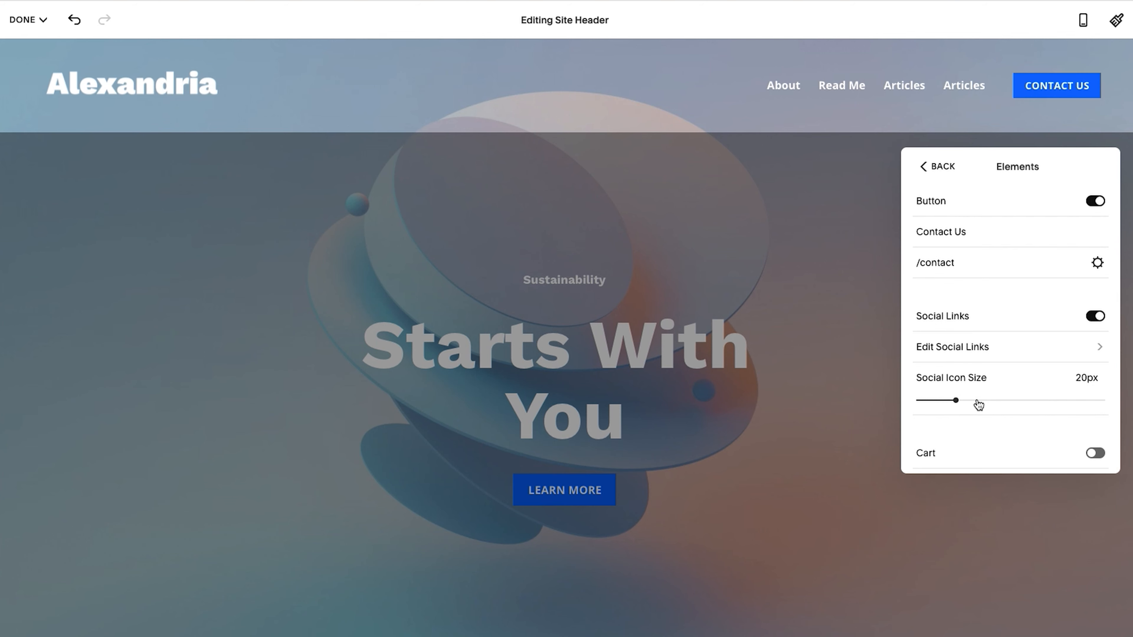
{"action": "left_click", "coordinate": [956, 354]}
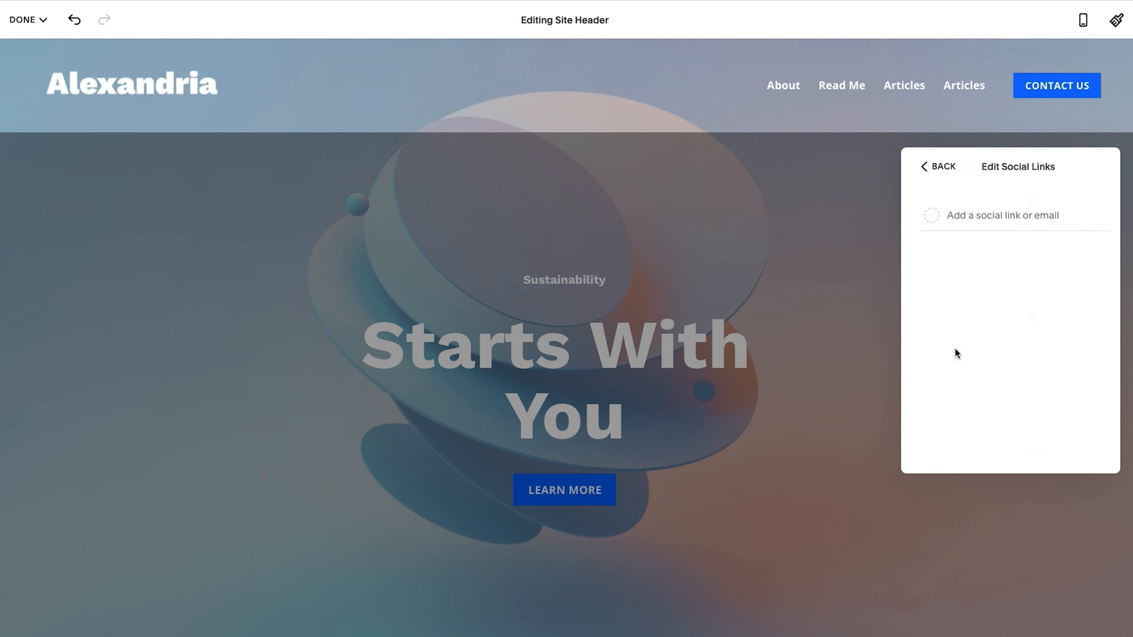
{"action": "left_click", "coordinate": [977, 210]}
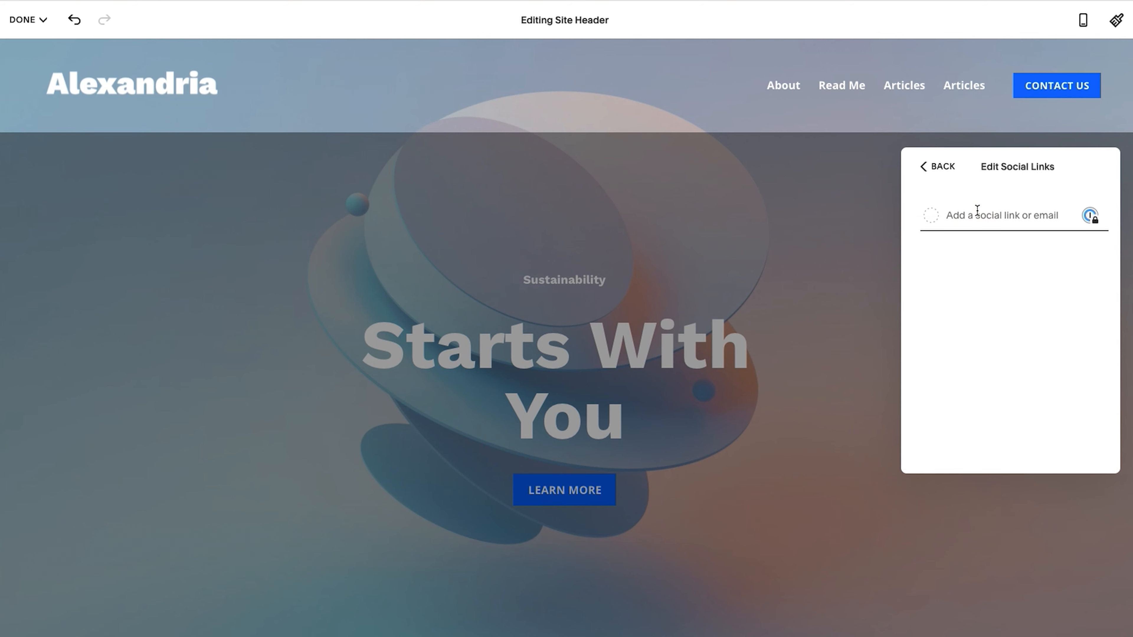
{"action": "type", "text": "https://instagram.com"}
{"action": "key", "text": "Return"}
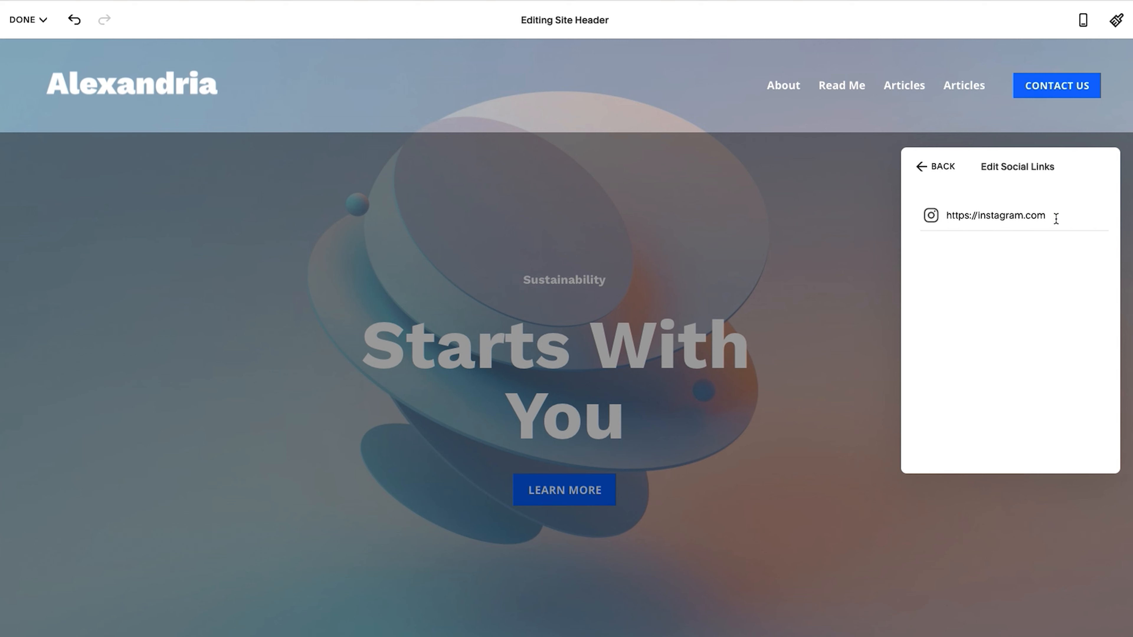
{"action": "left_click", "coordinate": [996, 284]}
{"action": "type", "text": "https://facebook.com"}
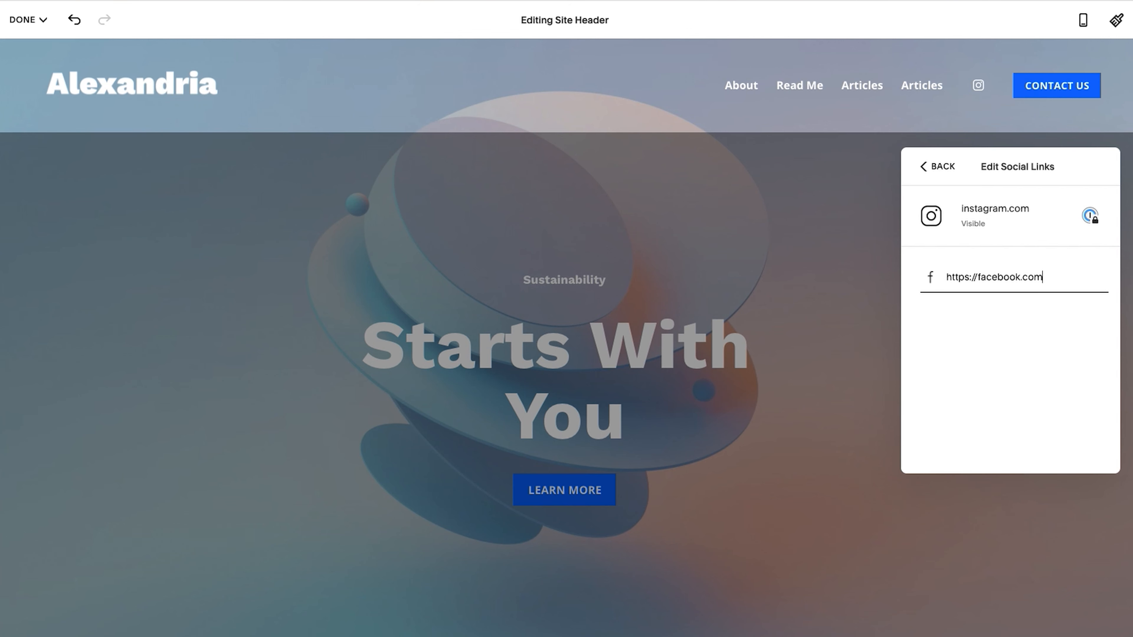
{"action": "key", "text": "Return"}
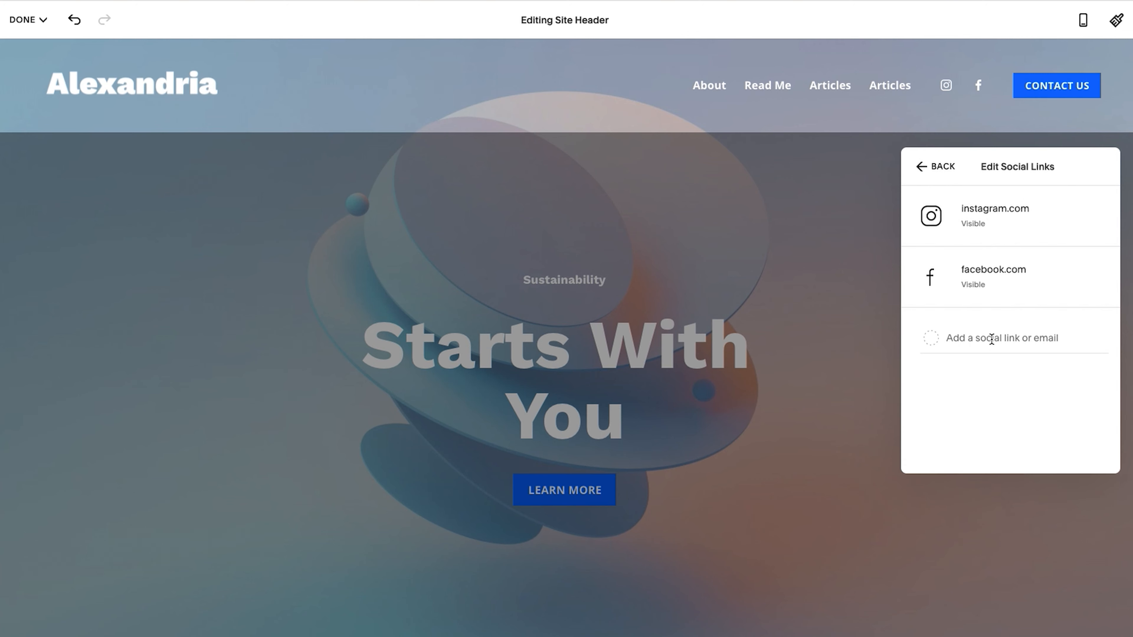
{"action": "left_click", "coordinate": [944, 168]}
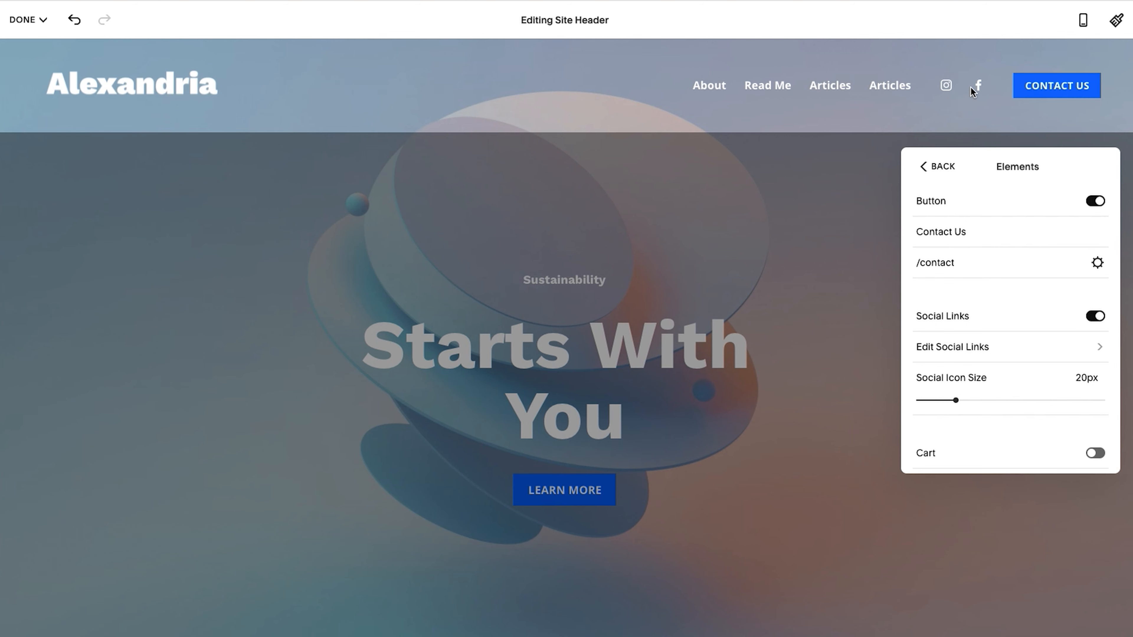
Step: Try social icon sizes of 25 px and 21 px in the header
{"action": "left_click", "coordinate": [1086, 379]}
{"action": "key", "text": "BackSpace"}
{"action": "type", "text": "5"}
{"action": "key", "text": "Return"}
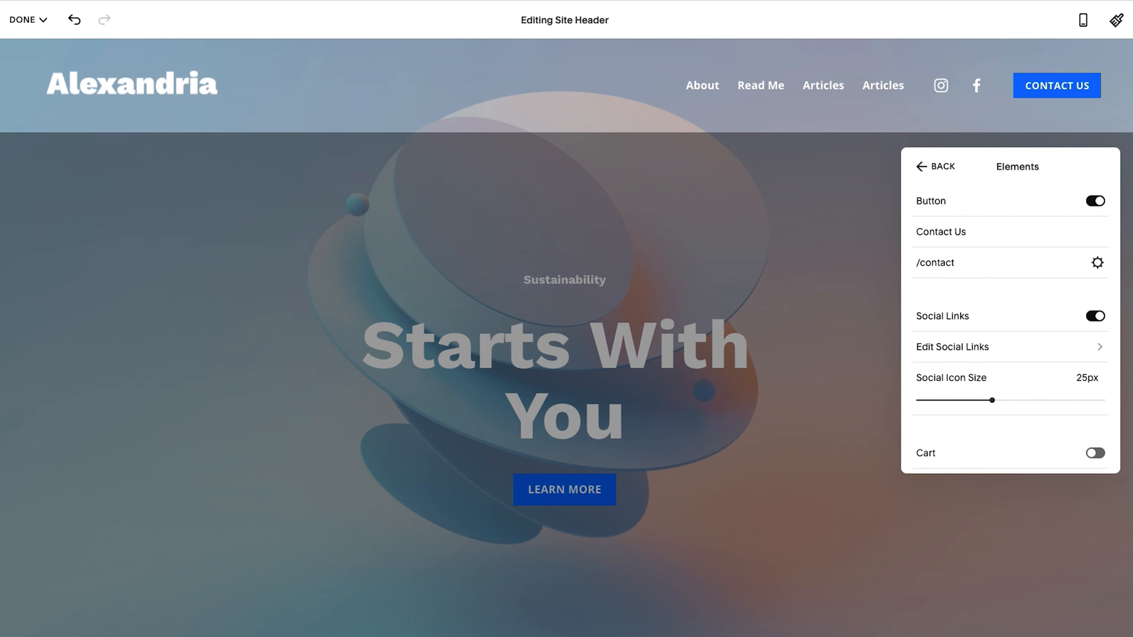
{"action": "left_click", "coordinate": [1085, 377]}
{"action": "key", "text": "BackSpace"}
{"action": "type", "text": "0"}
{"action": "key", "text": "BackSpace"}
{"action": "type", "text": "1"}
{"action": "key", "text": "Return"}
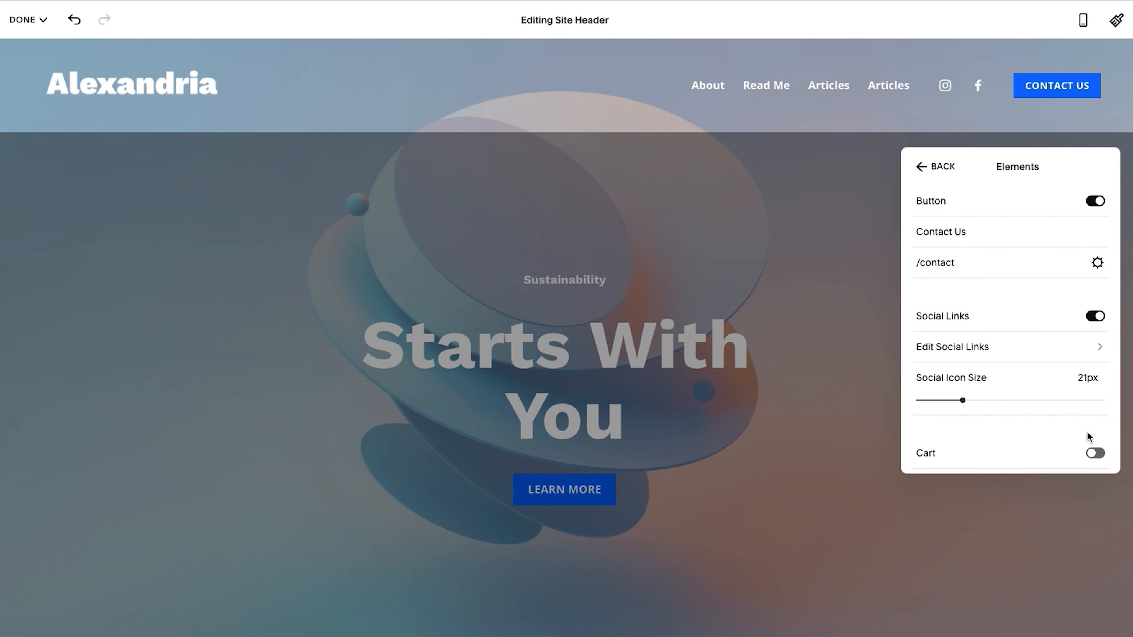
Step: Enable the Cart element in the header and set the social icon size to 23 px
{"action": "left_click", "coordinate": [1094, 455]}
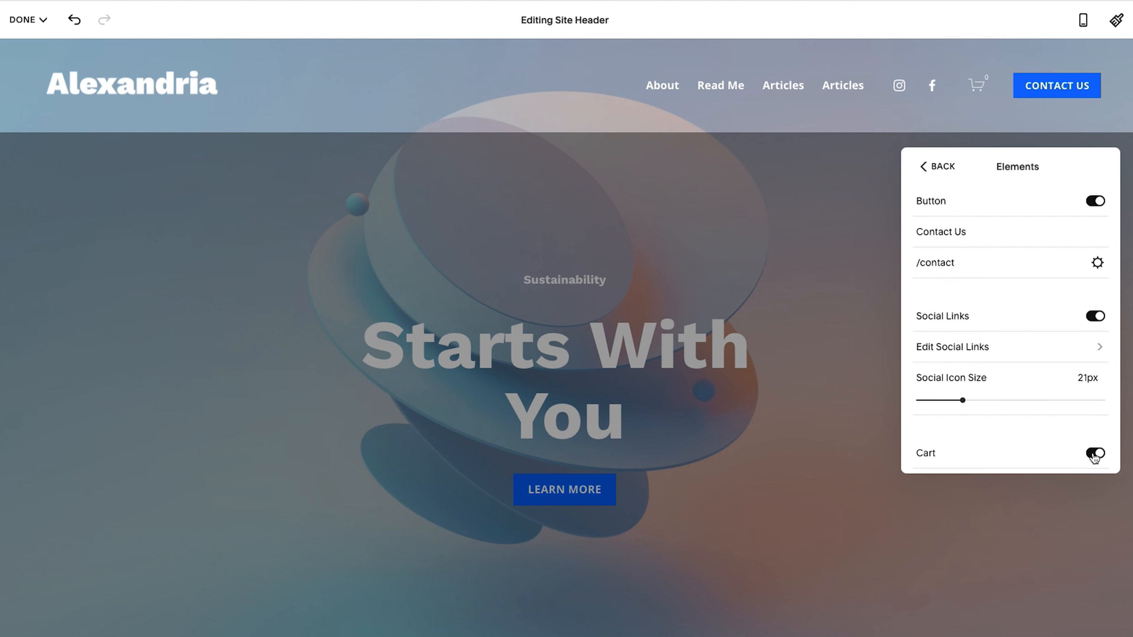
{"action": "scroll", "coordinate": [1047, 435], "scroll_direction": "down", "scroll_amount": 2}
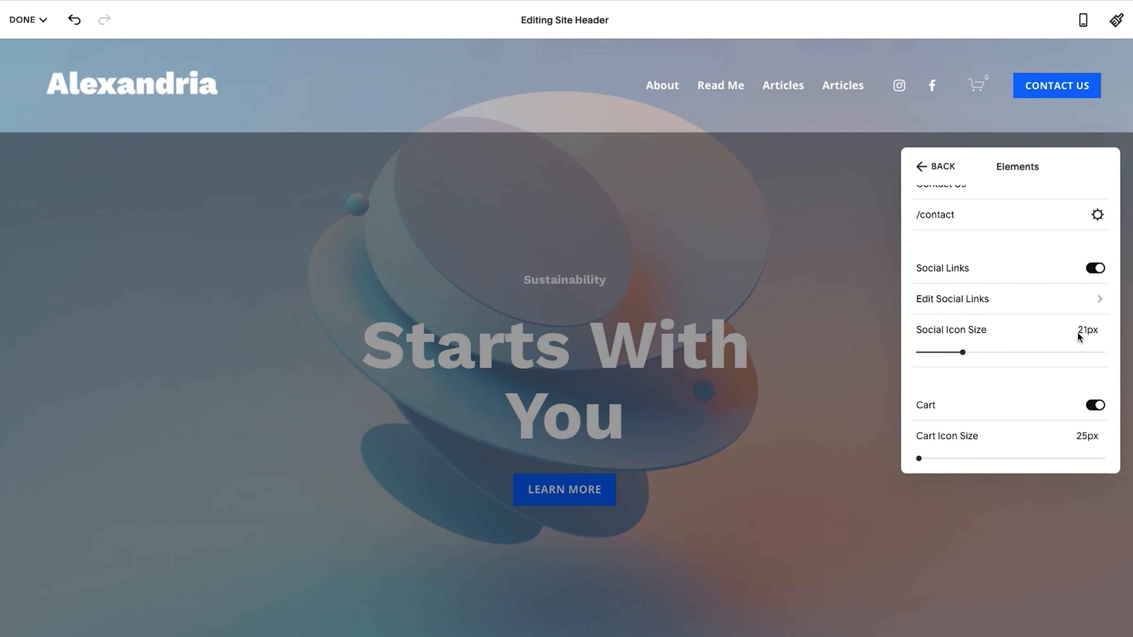
{"action": "left_click", "coordinate": [1087, 332]}
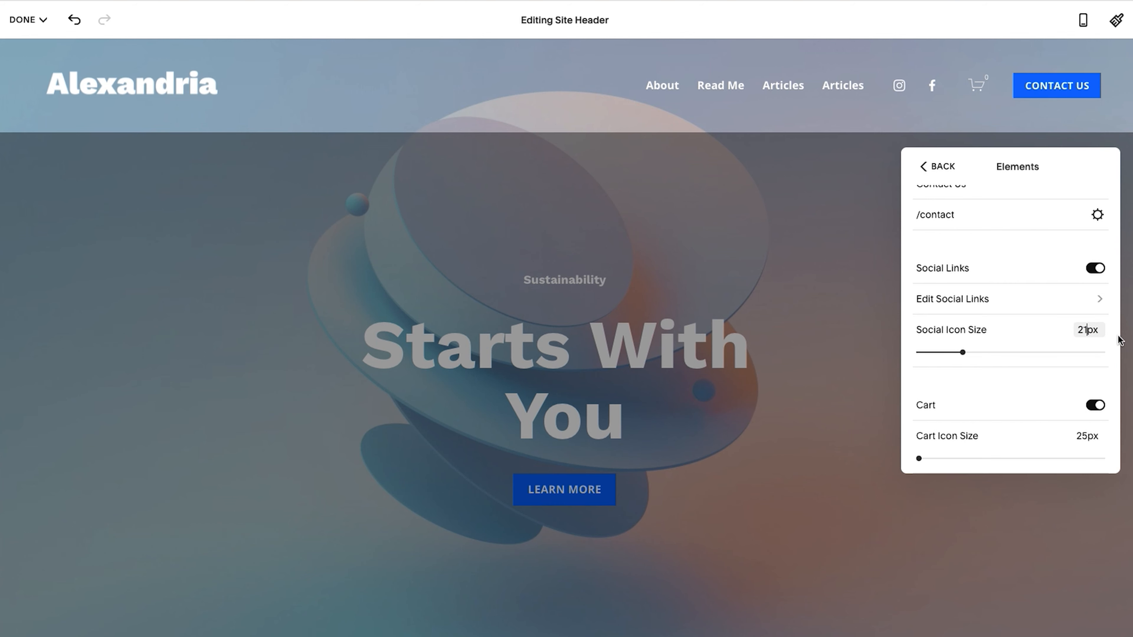
{"action": "key", "text": "Up"}
{"action": "key", "text": "Up"}
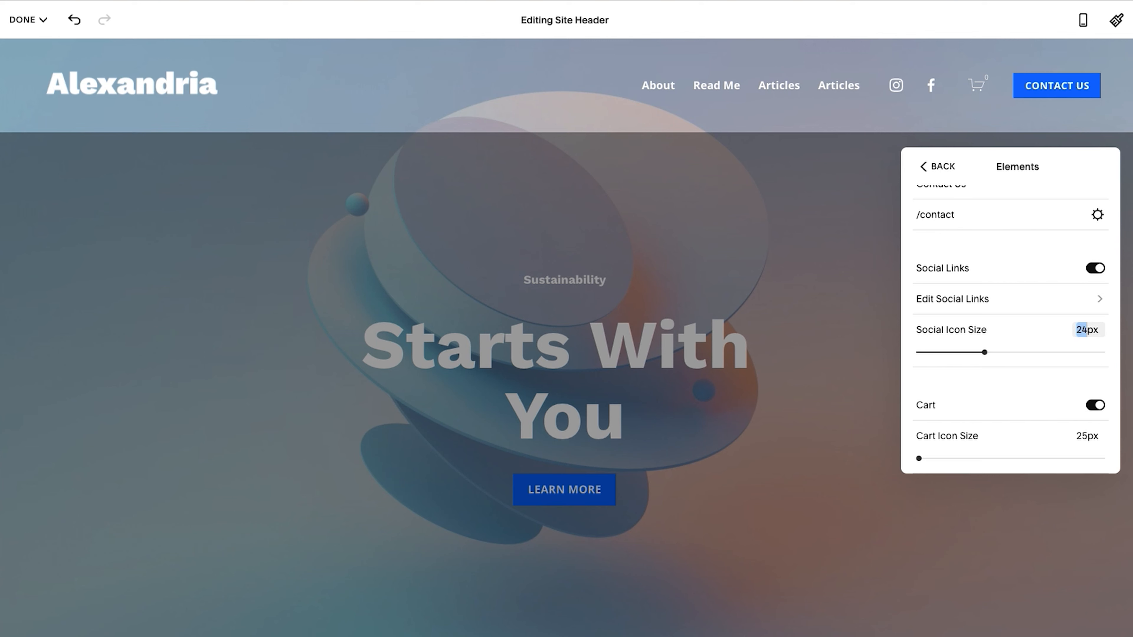
{"action": "key", "text": "Up"}
{"action": "key", "text": "Down"}
{"action": "key", "text": "Down"}
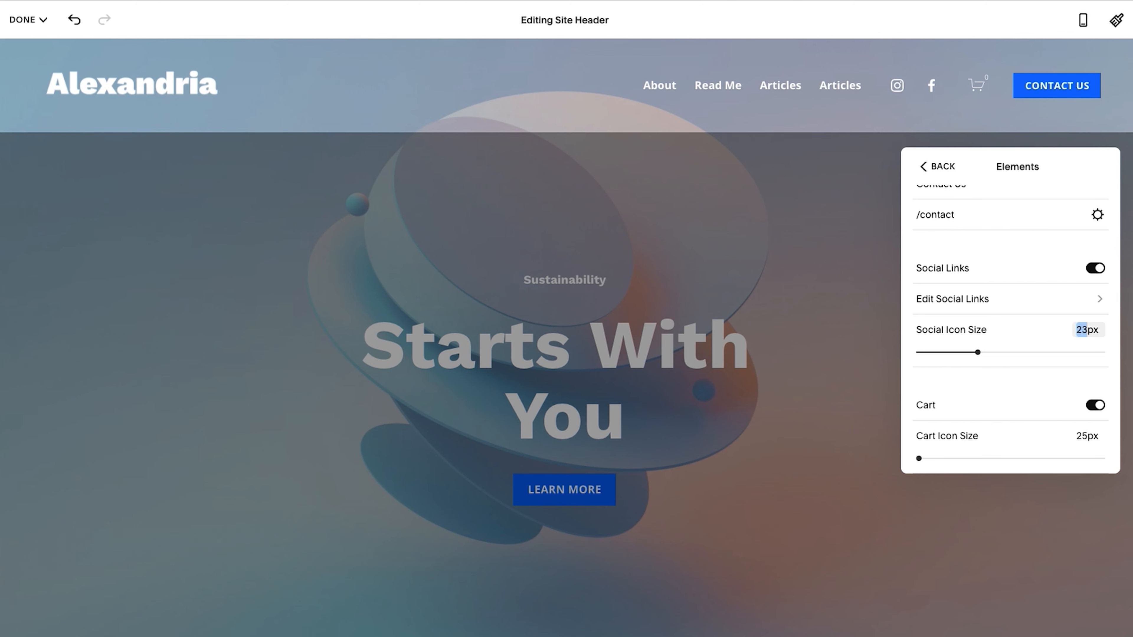
{"action": "left_click", "coordinate": [1090, 328]}
Step: Review the site header's color settings and exit header editing
{"action": "left_click", "coordinate": [937, 166]}
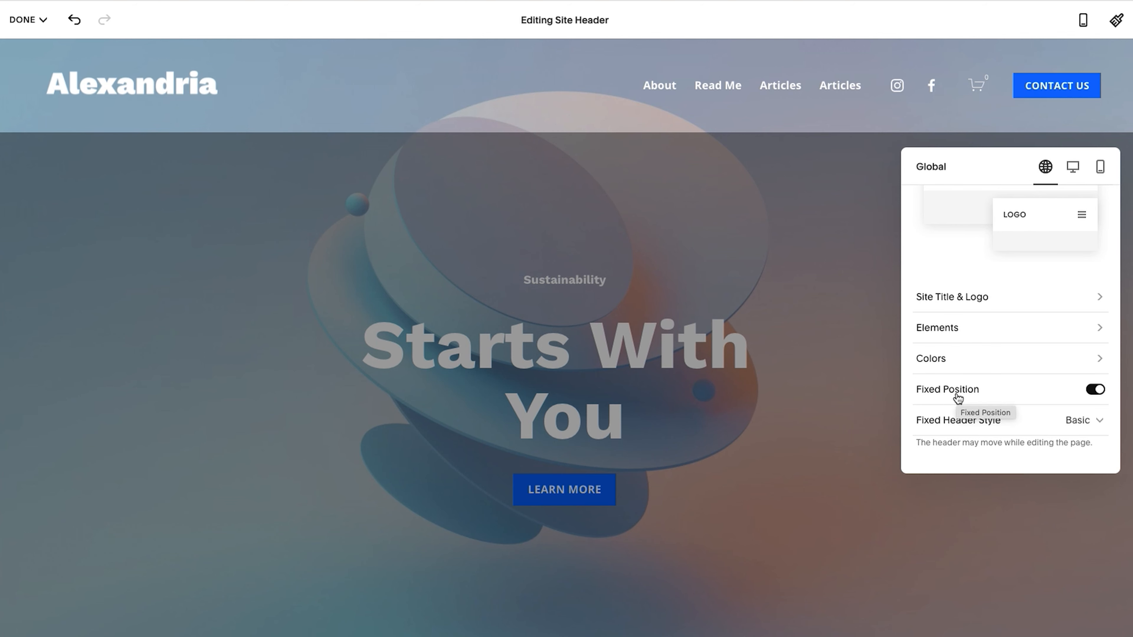
{"action": "left_click", "coordinate": [939, 359]}
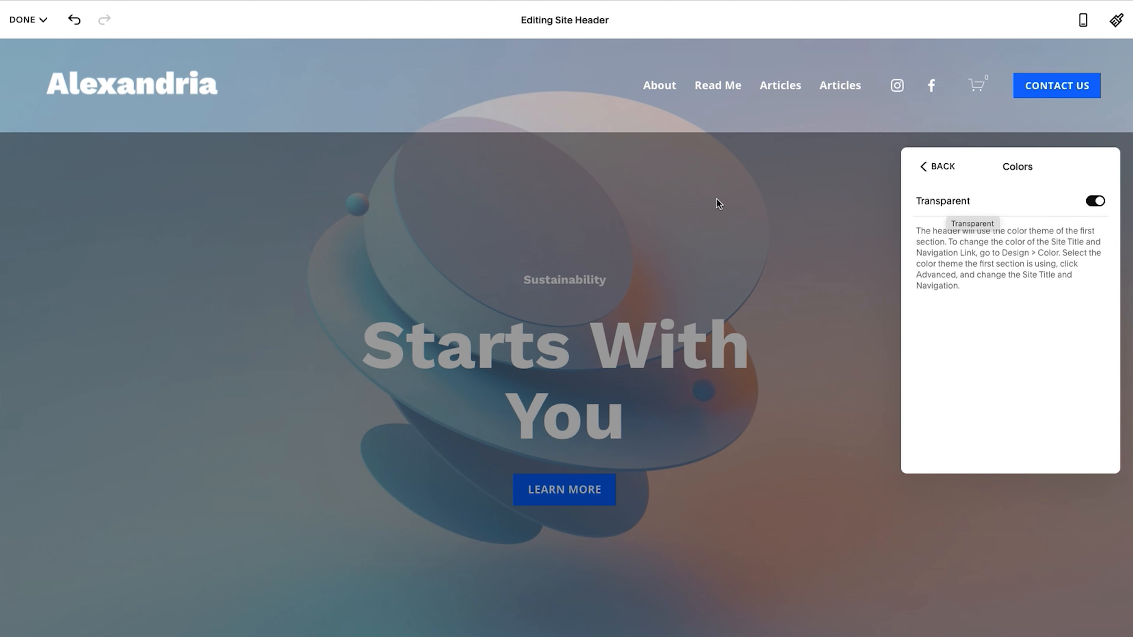
{"action": "left_click", "coordinate": [472, 131]}
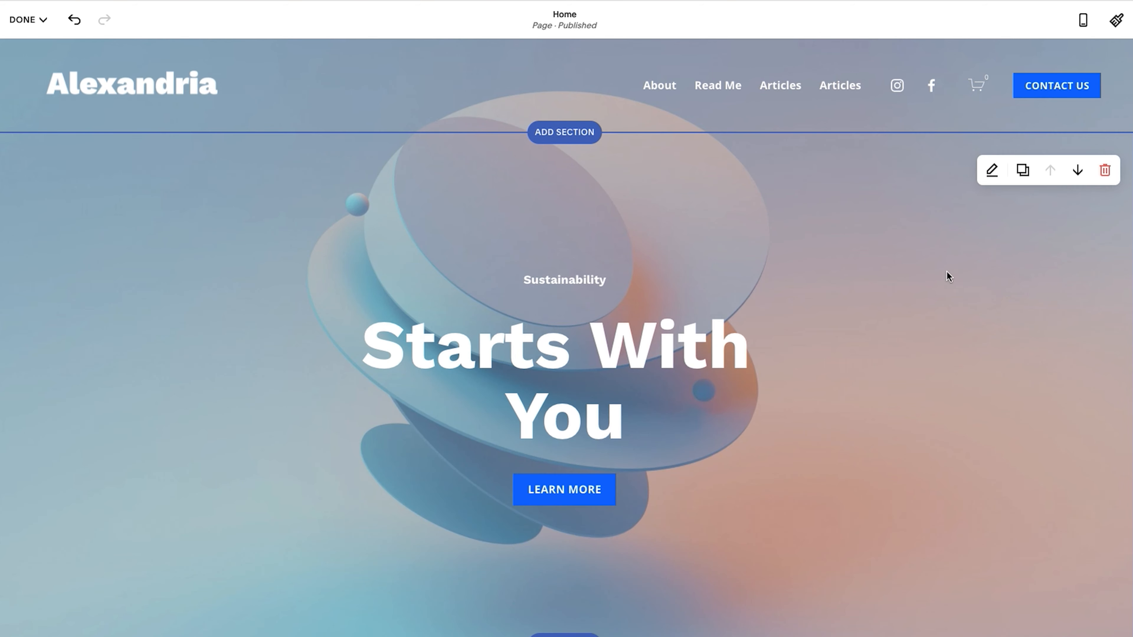
Step: Try the Light 1, Lightest 1, Bright 2 and Dark 1 color themes on the first page section and settle on Darkest 1
{"action": "left_click", "coordinate": [992, 170]}
{"action": "left_click", "coordinate": [988, 178]}
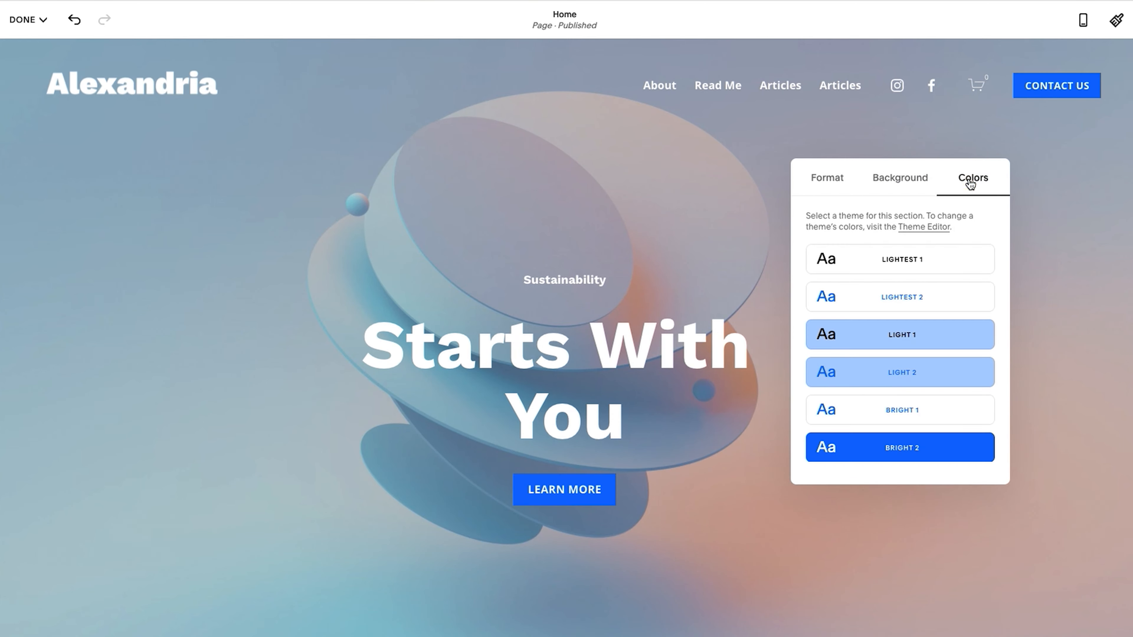
{"action": "left_click", "coordinate": [917, 332]}
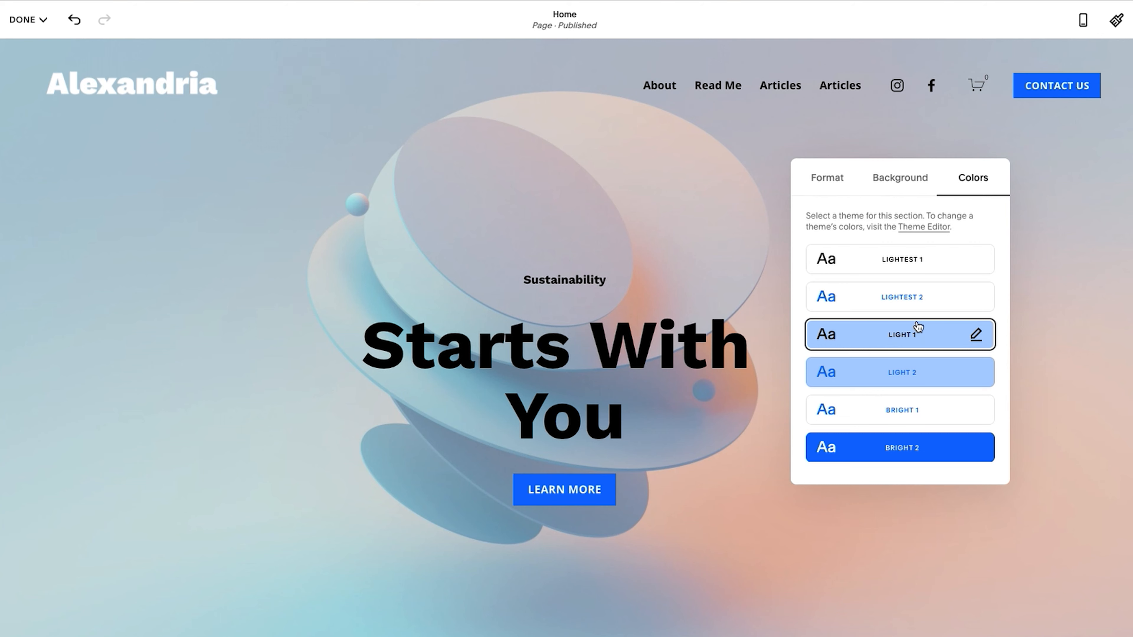
{"action": "left_click", "coordinate": [917, 270]}
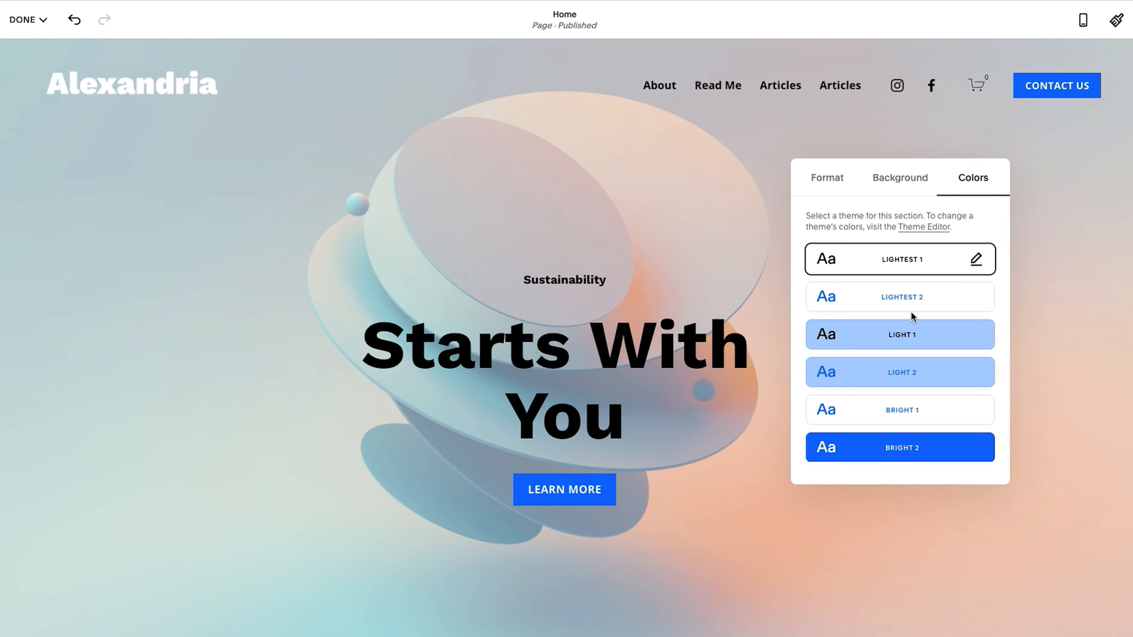
{"action": "scroll", "coordinate": [910, 326], "scroll_direction": "down", "scroll_amount": 3}
{"action": "left_click", "coordinate": [927, 365]}
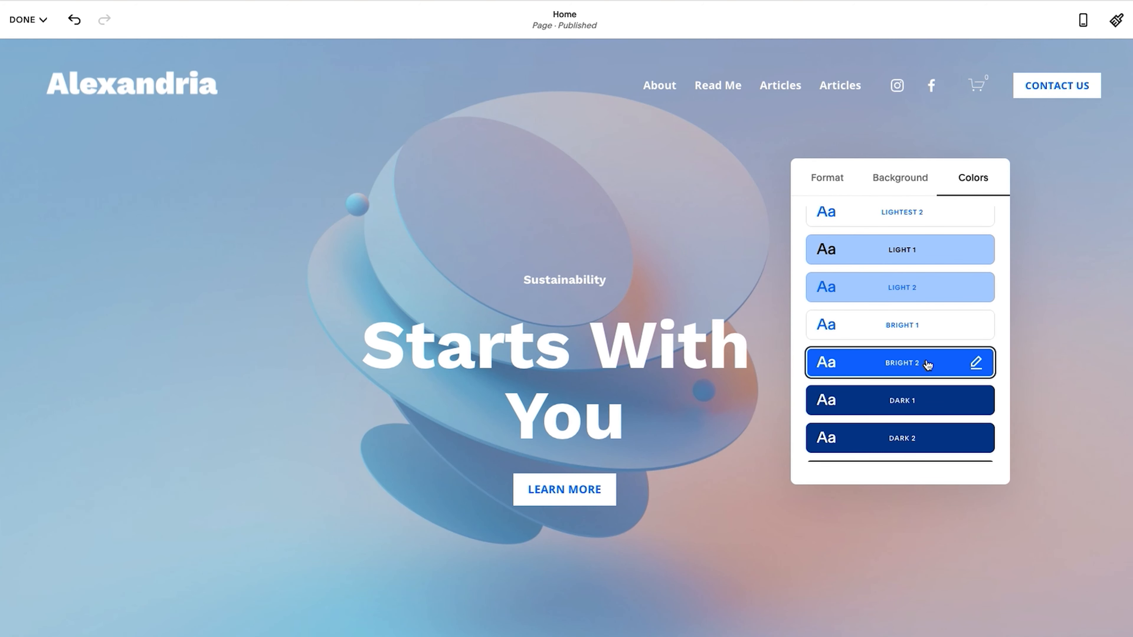
{"action": "scroll", "coordinate": [930, 379], "scroll_direction": "down", "scroll_amount": 1}
{"action": "left_click", "coordinate": [934, 385]}
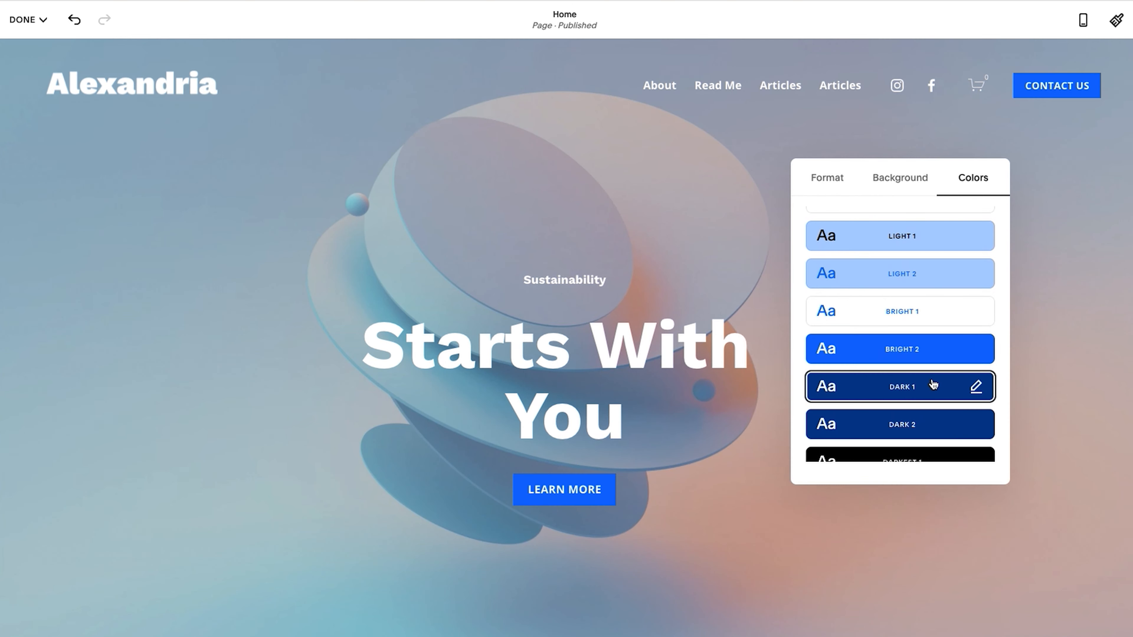
{"action": "scroll", "coordinate": [933, 384], "scroll_direction": "down", "scroll_amount": 2}
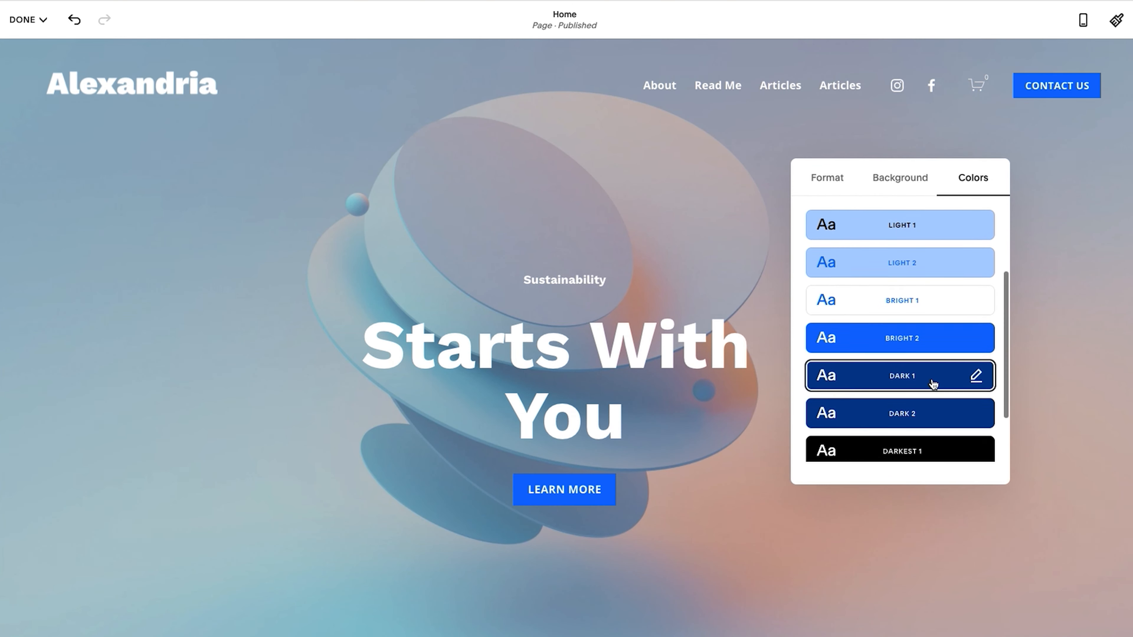
{"action": "left_click", "coordinate": [938, 414]}
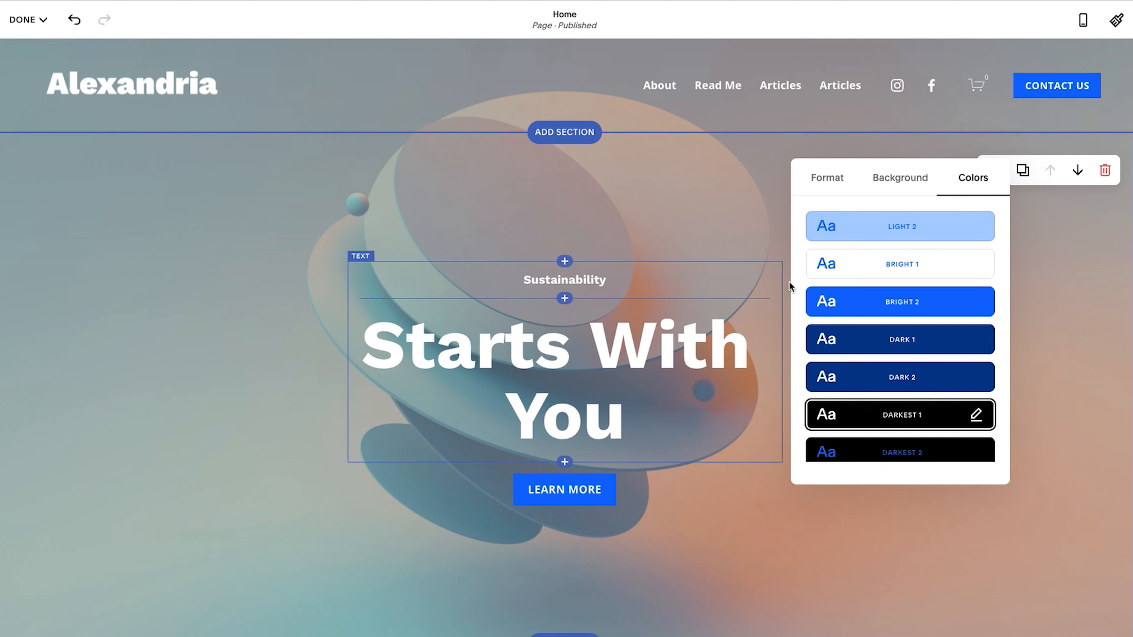
{"action": "scroll", "coordinate": [941, 303], "scroll_direction": "up", "scroll_amount": 4}
{"action": "scroll", "coordinate": [935, 309], "scroll_direction": "down", "scroll_amount": 3}
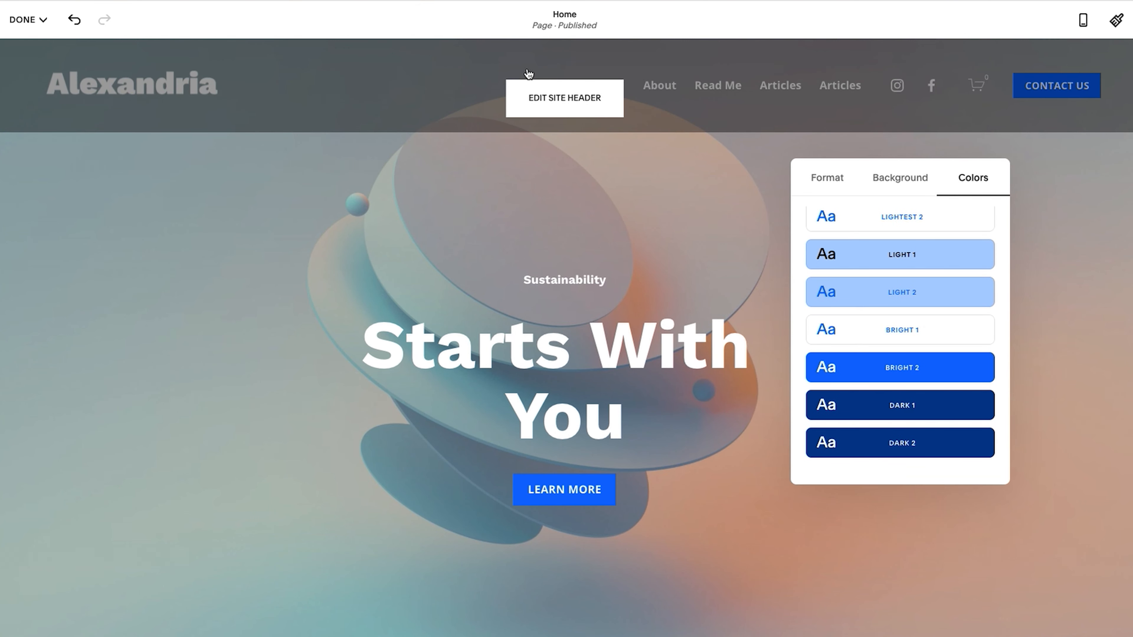
{"action": "left_click", "coordinate": [570, 204]}
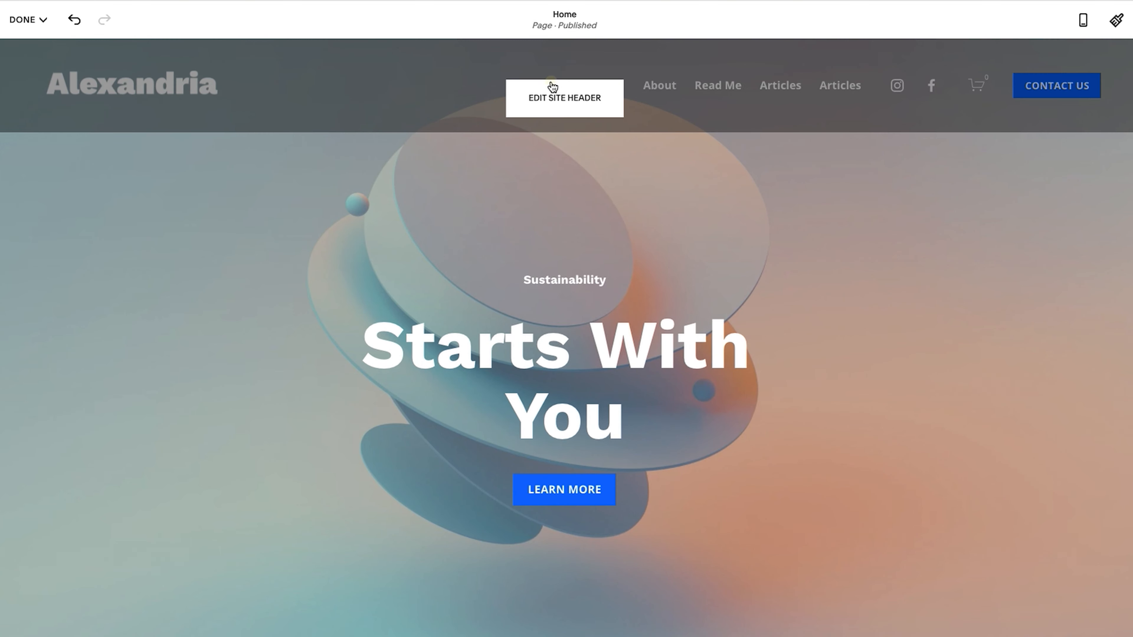
Step: Turn off the Transparent option in the site header's colors and look through the header color themes
{"action": "left_click", "coordinate": [554, 87]}
{"action": "left_click", "coordinate": [945, 361]}
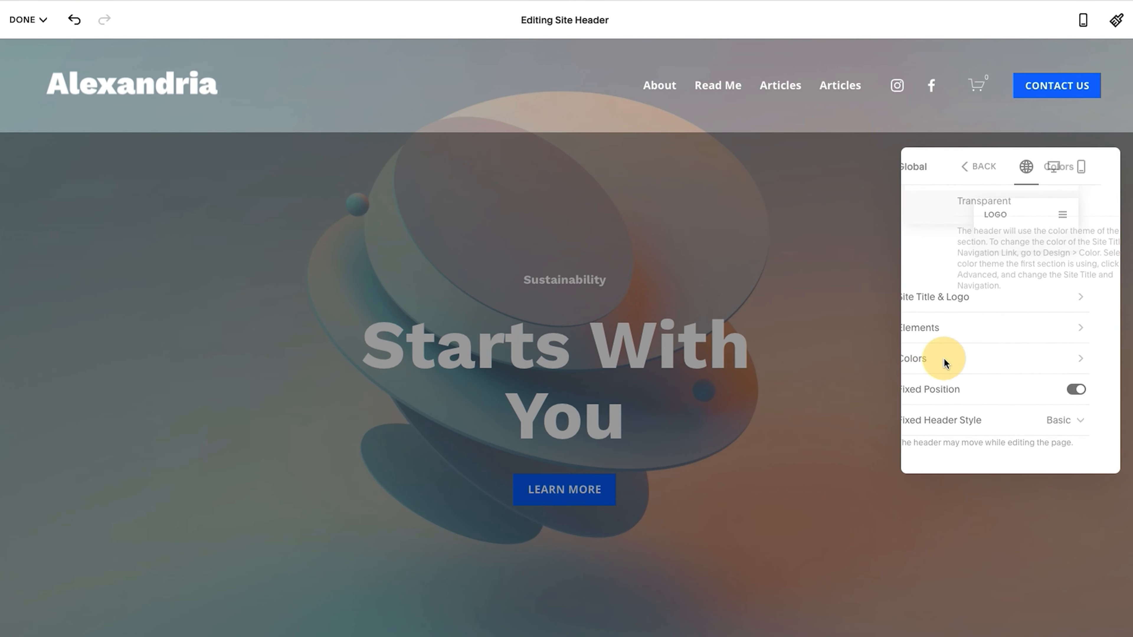
{"action": "left_click", "coordinate": [1095, 202]}
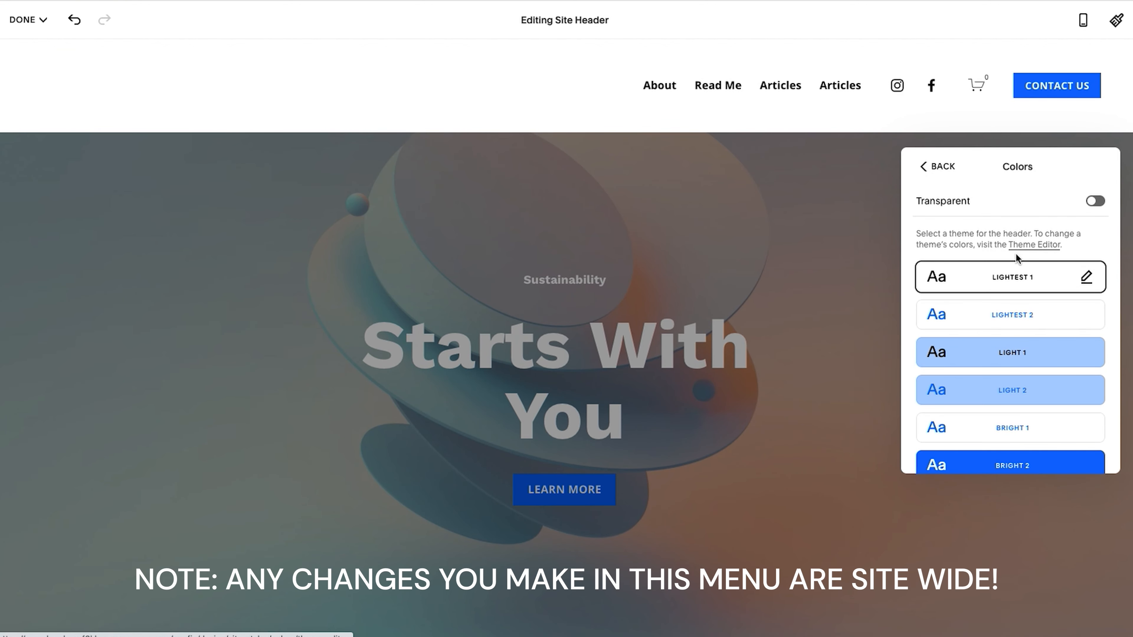
{"action": "scroll", "coordinate": [1016, 268], "scroll_direction": "down", "scroll_amount": 2}
{"action": "scroll", "coordinate": [1017, 270], "scroll_direction": "up", "scroll_amount": 2}
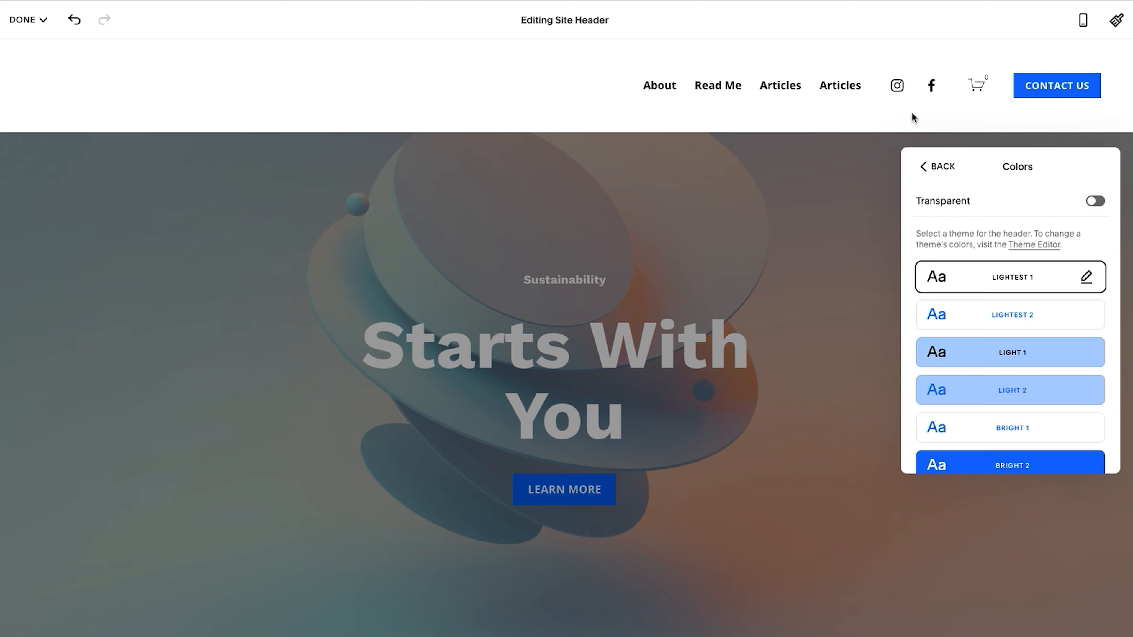
{"action": "left_click", "coordinate": [842, 88]}
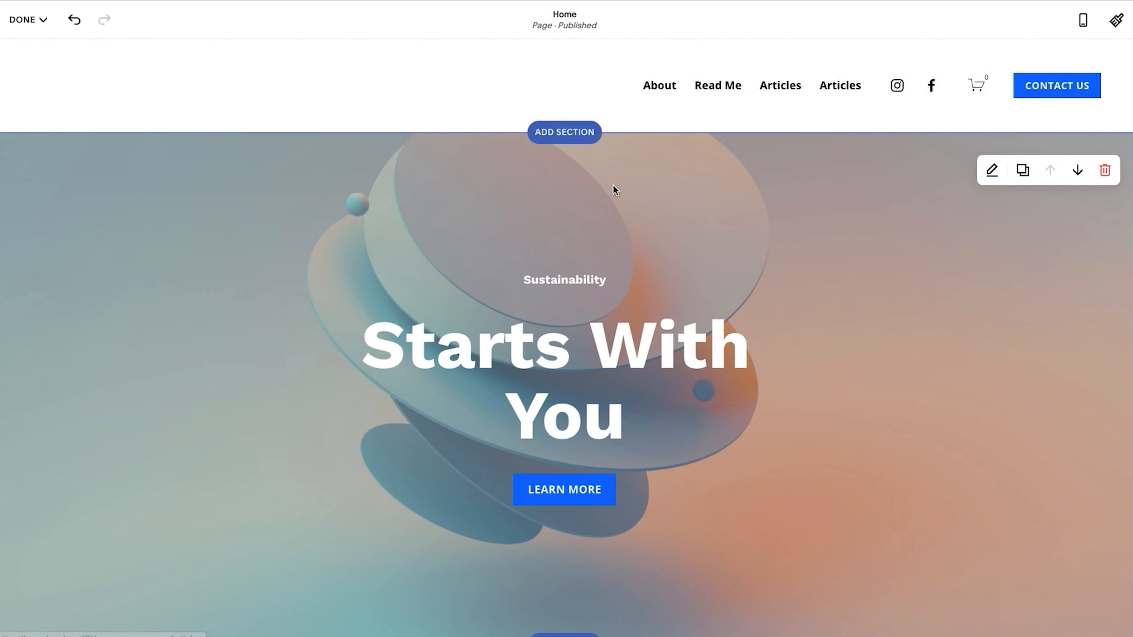
Step: Try the Light 1, Bright 1 and Dark 1 color themes on the site header and return to Light 1
{"action": "left_click", "coordinate": [613, 106]}
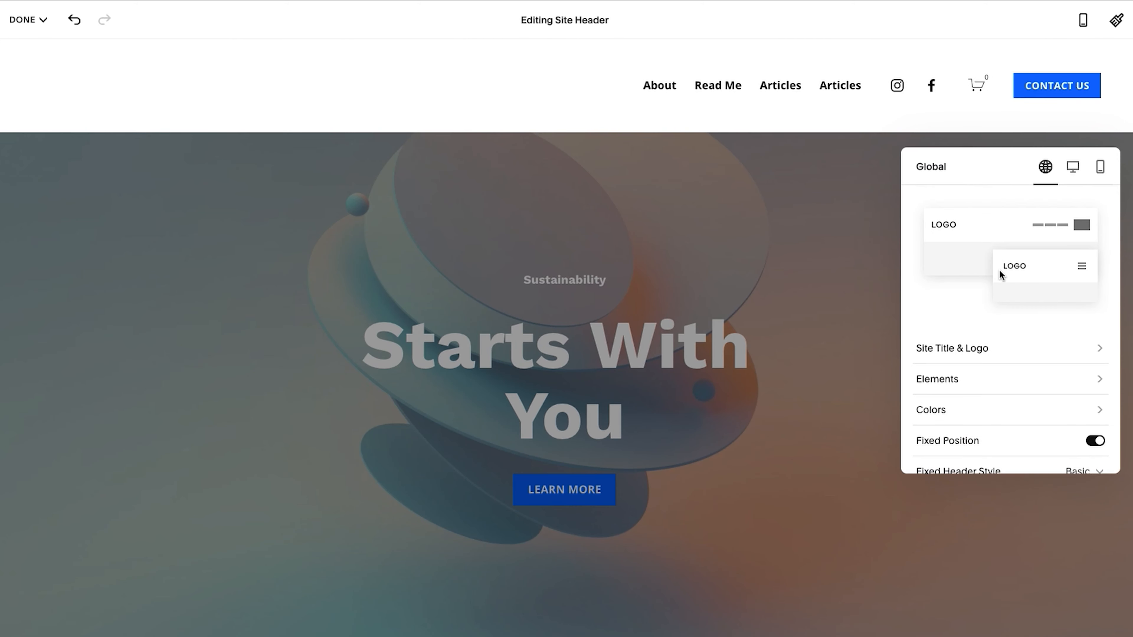
{"action": "left_click", "coordinate": [931, 412]}
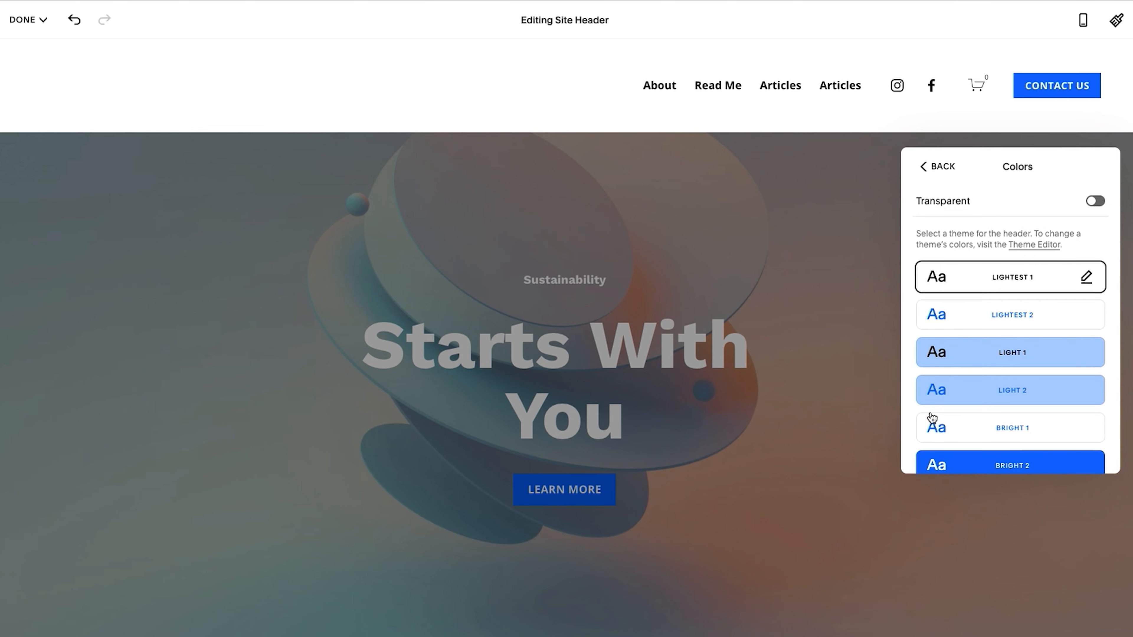
{"action": "left_click", "coordinate": [989, 357]}
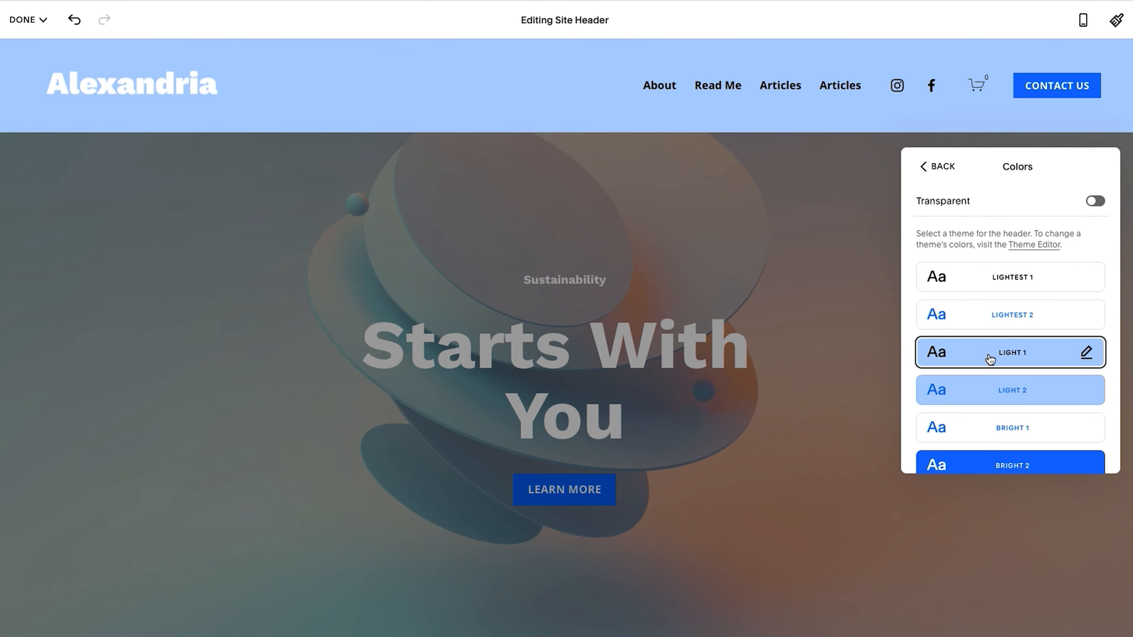
{"action": "scroll", "coordinate": [989, 359], "scroll_direction": "down", "scroll_amount": 2}
{"action": "left_click", "coordinate": [1021, 370]}
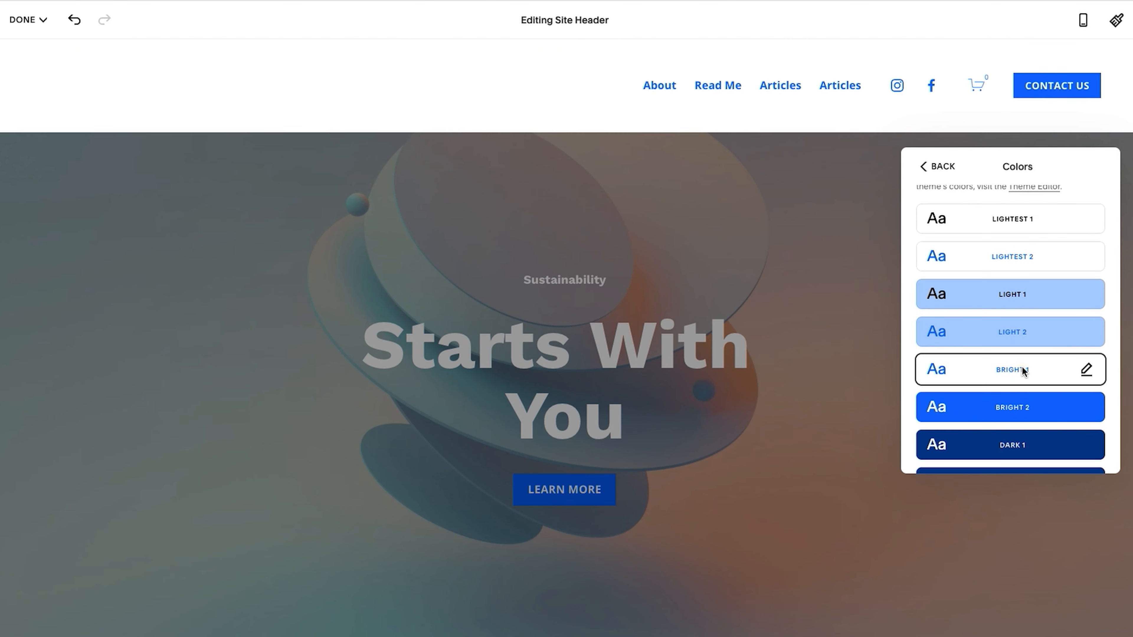
{"action": "scroll", "coordinate": [1022, 370], "scroll_direction": "down", "scroll_amount": 2}
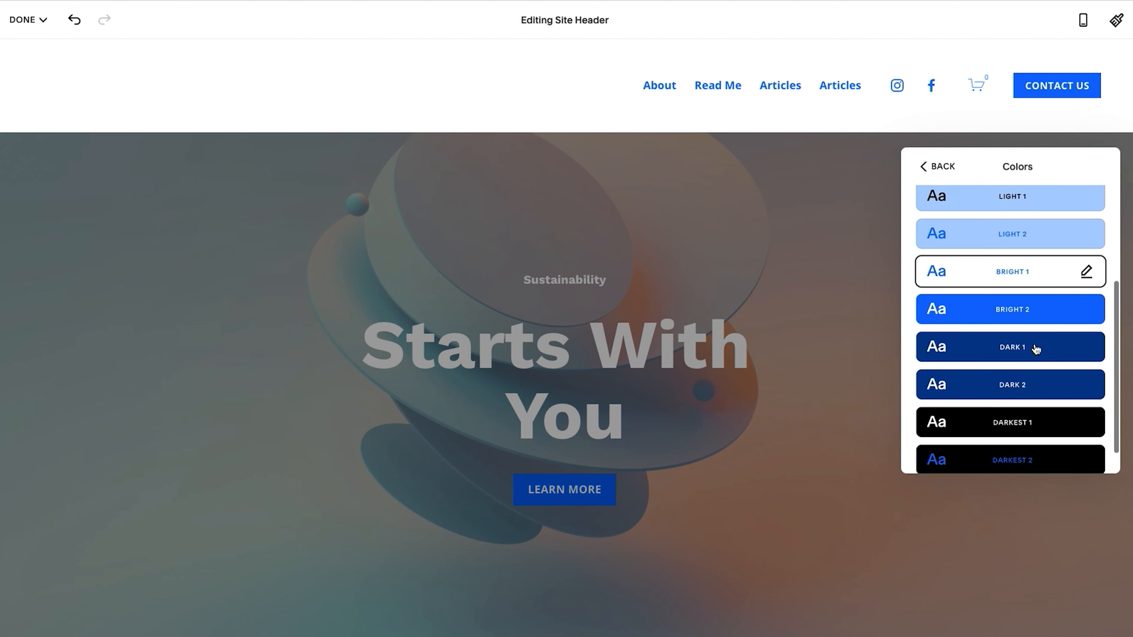
{"action": "left_click", "coordinate": [1035, 348]}
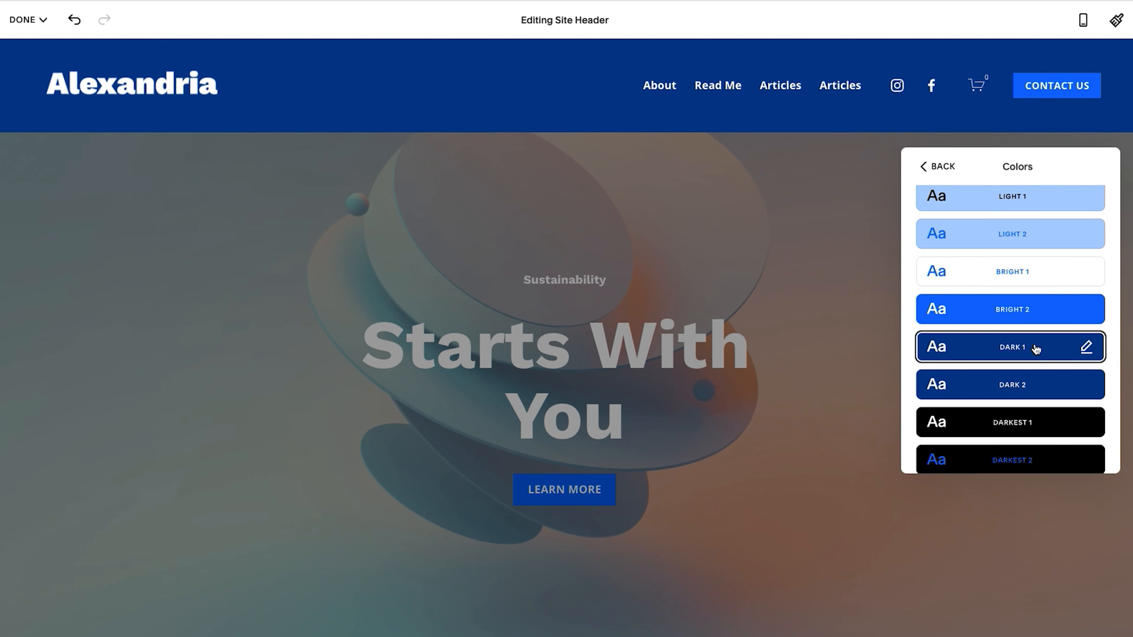
{"action": "scroll", "coordinate": [1036, 349], "scroll_direction": "up", "scroll_amount": 5}
{"action": "left_click", "coordinate": [1058, 334]}
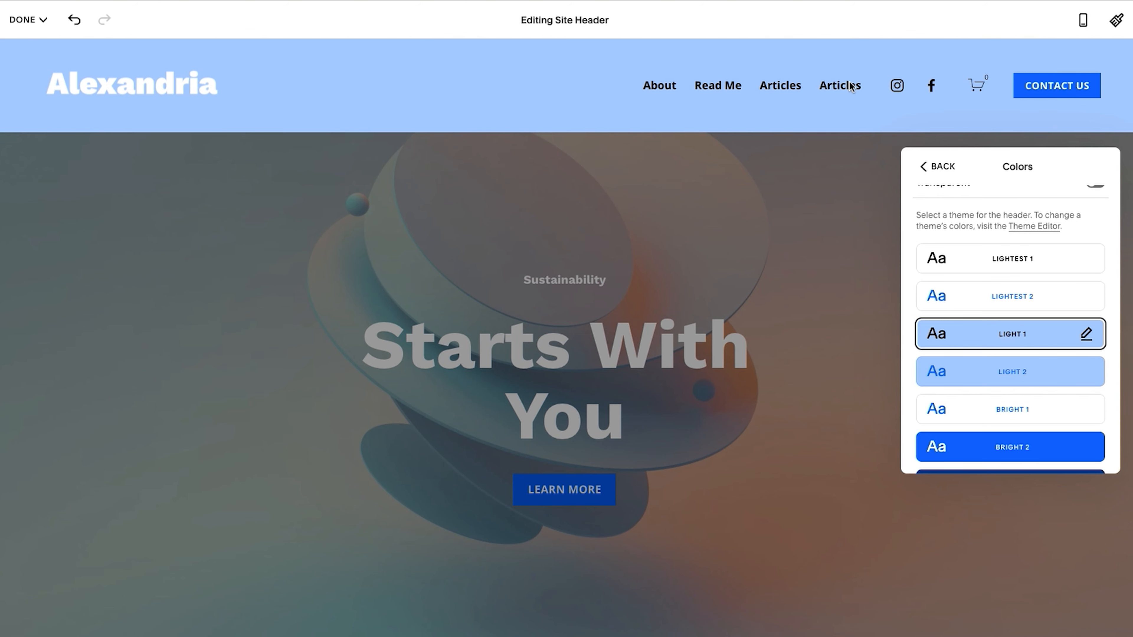
Step: Turn the site header's Transparent option back on and save the page edits
{"action": "scroll", "coordinate": [1014, 286], "scroll_direction": "up", "scroll_amount": 1}
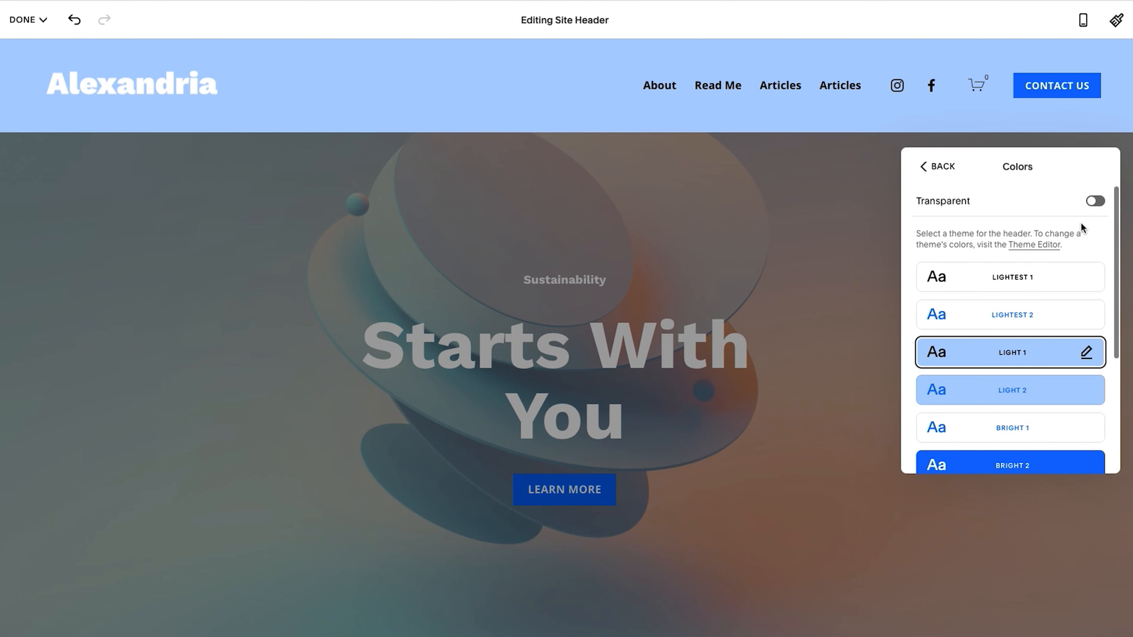
{"action": "left_click", "coordinate": [1094, 201]}
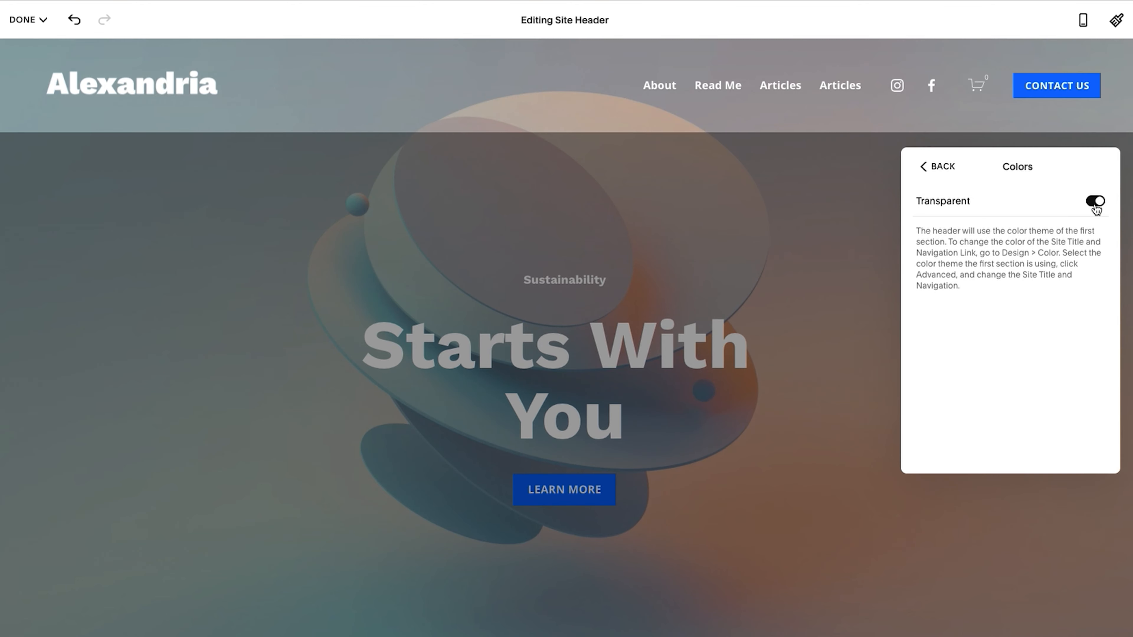
{"action": "left_click", "coordinate": [934, 167]}
{"action": "scroll", "coordinate": [962, 228], "scroll_direction": "down", "scroll_amount": 1}
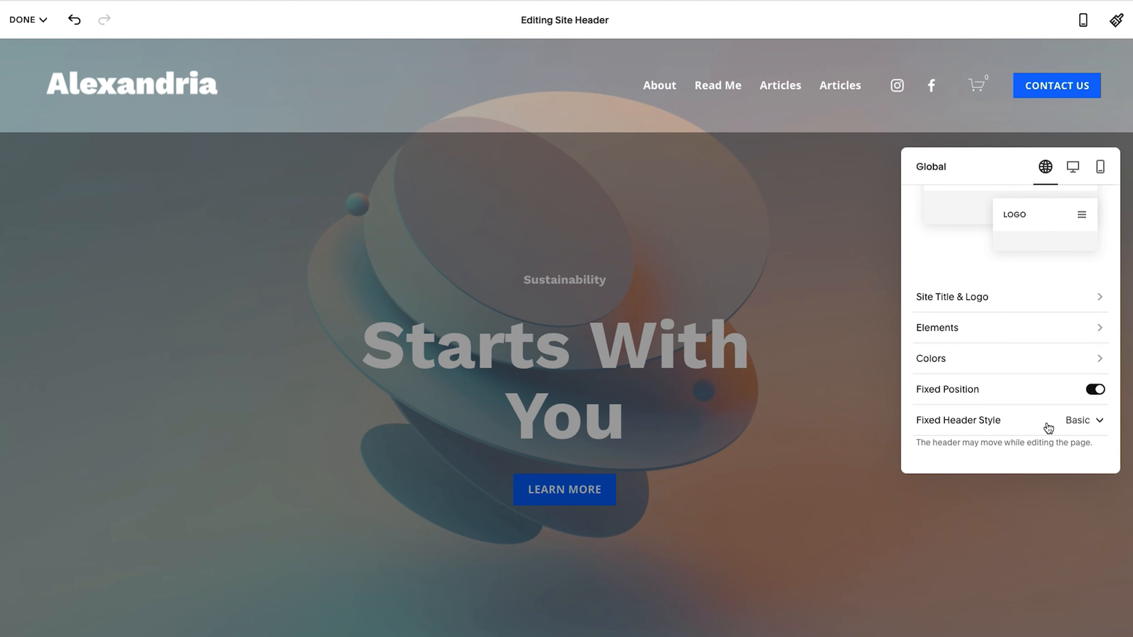
{"action": "left_click", "coordinate": [396, 333]}
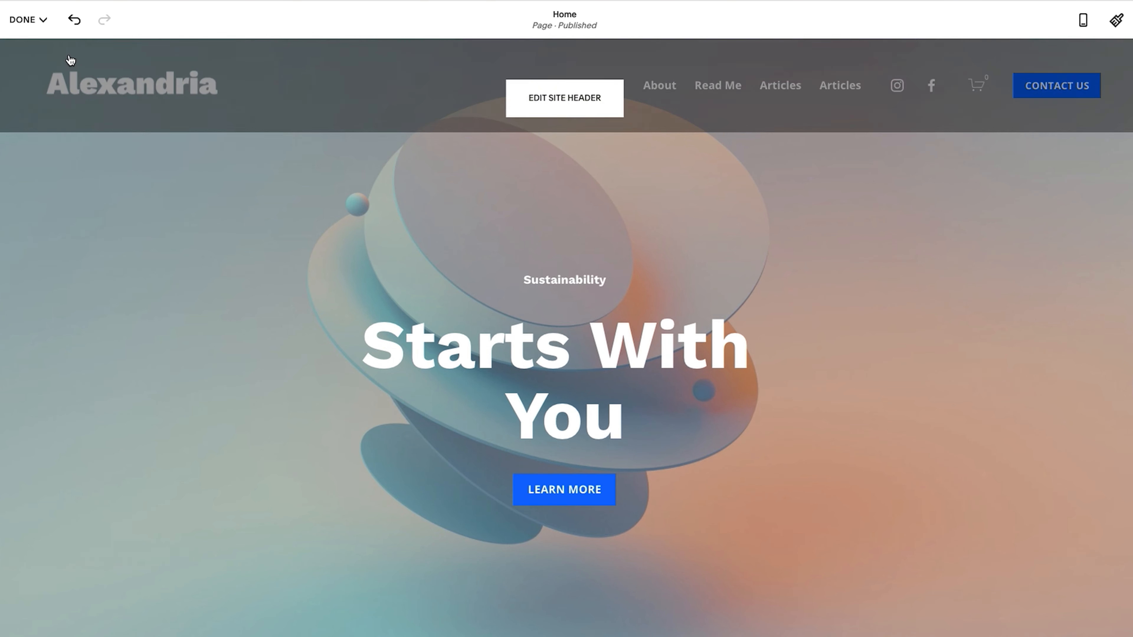
{"action": "left_click", "coordinate": [27, 46]}
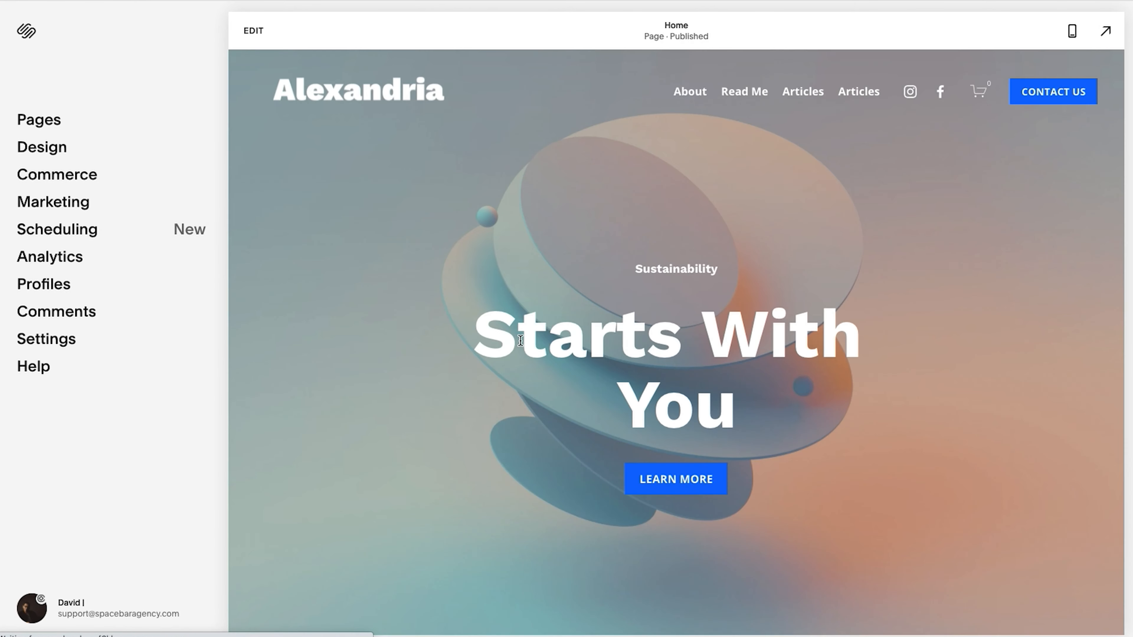
Step: Check the fixed header's behavior on the page preview and set the Fixed Header Style to Scroll Back
{"action": "scroll", "coordinate": [520, 340], "scroll_direction": "down", "scroll_amount": 10}
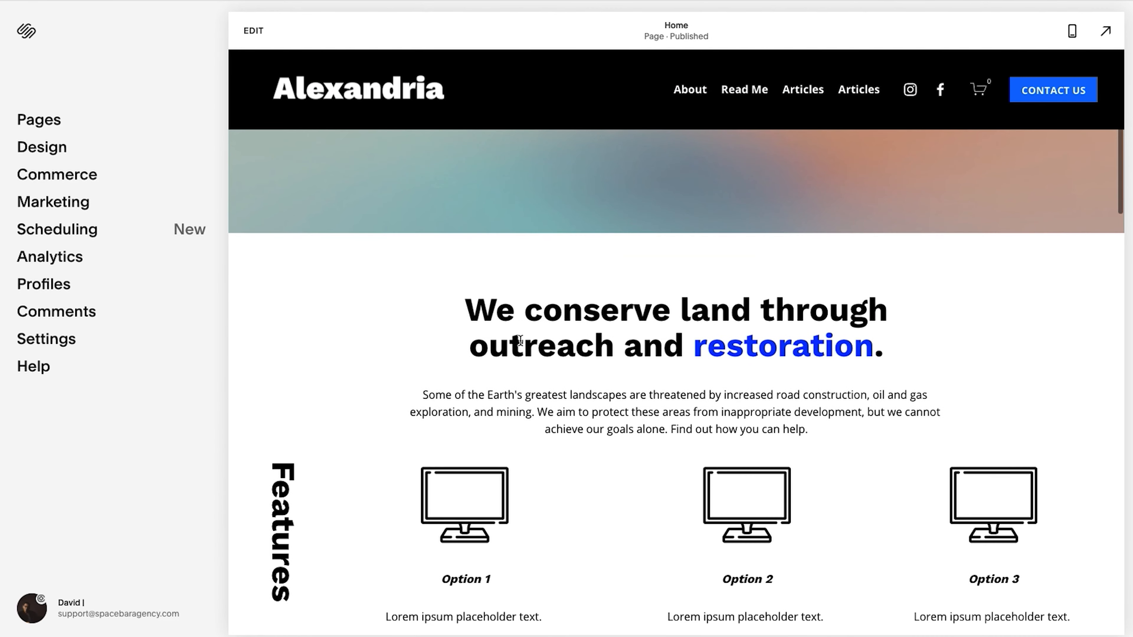
{"action": "scroll", "coordinate": [520, 340], "scroll_direction": "up", "scroll_amount": 10}
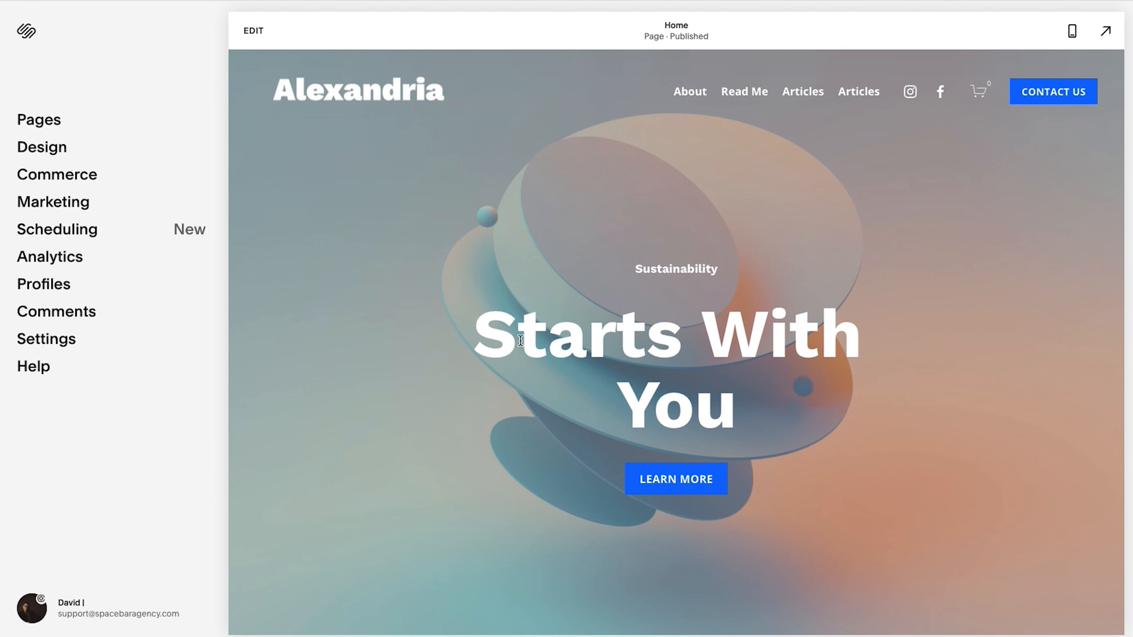
{"action": "scroll", "coordinate": [520, 340], "scroll_direction": "down", "scroll_amount": 15}
{"action": "scroll", "coordinate": [522, 344], "scroll_direction": "up", "scroll_amount": 15}
{"action": "scroll", "coordinate": [522, 343], "scroll_direction": "down", "scroll_amount": 2}
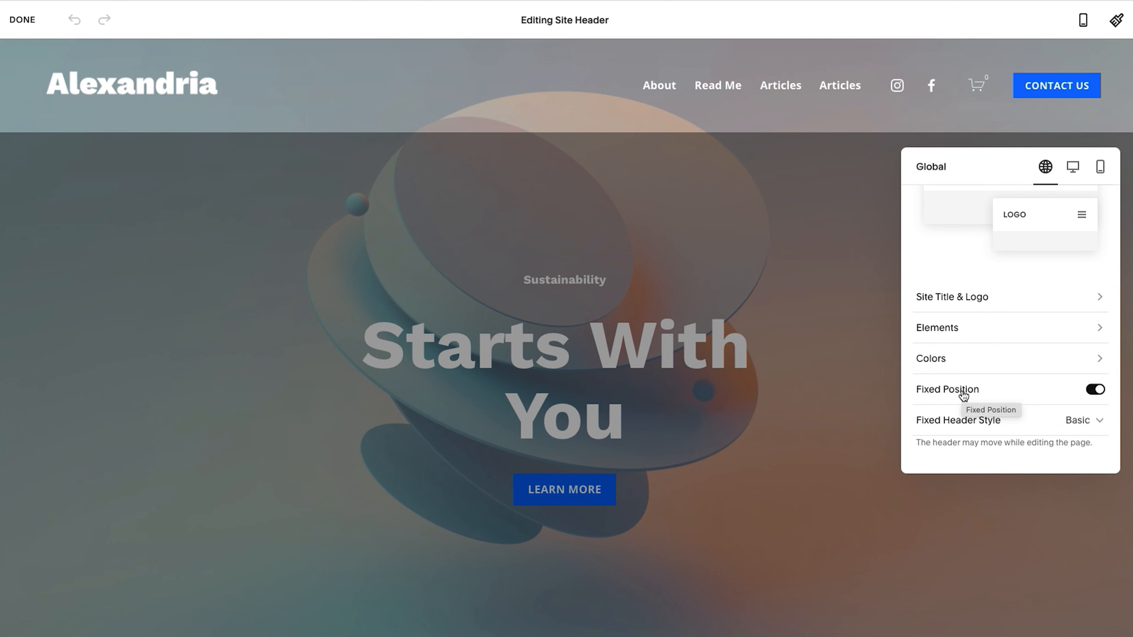
{"action": "left_click", "coordinate": [994, 427]}
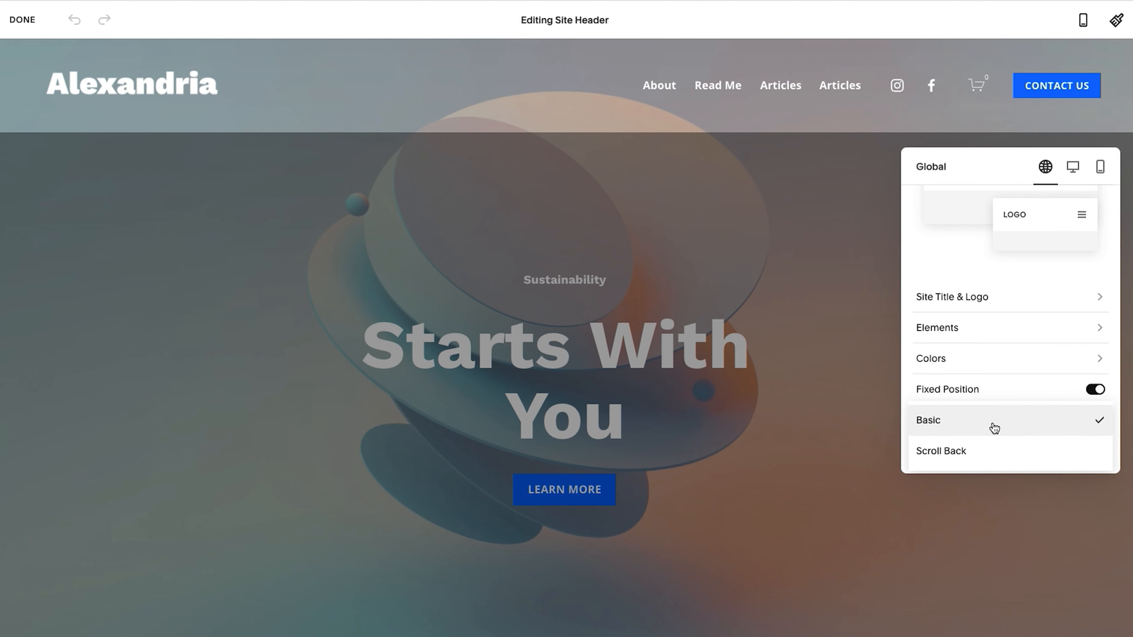
{"action": "left_click", "coordinate": [966, 454]}
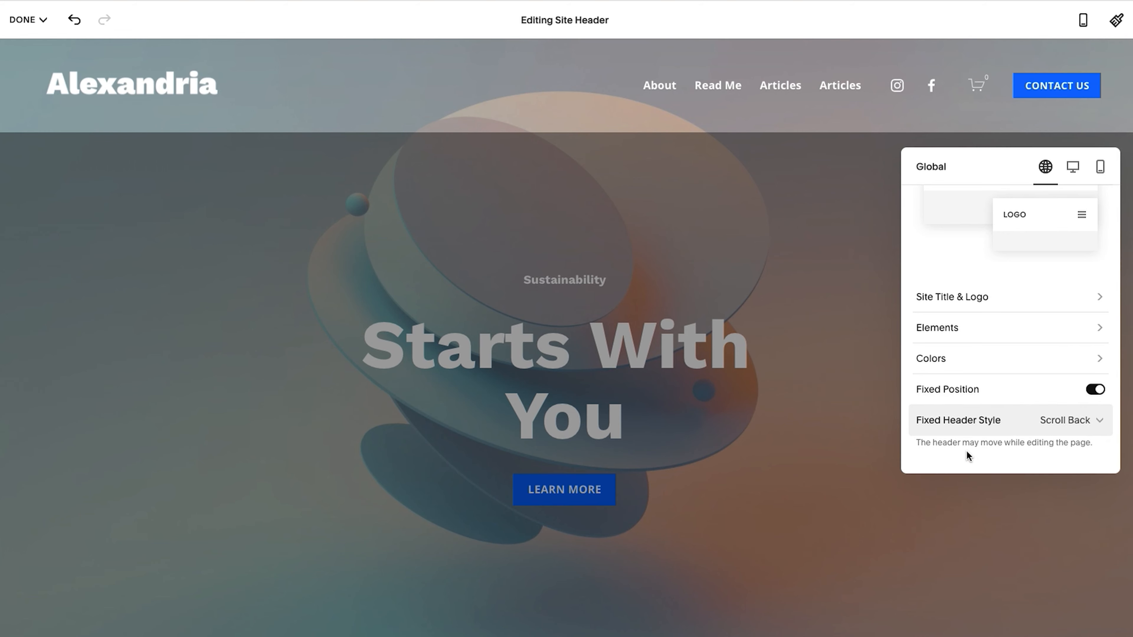
{"action": "left_click", "coordinate": [571, 303]}
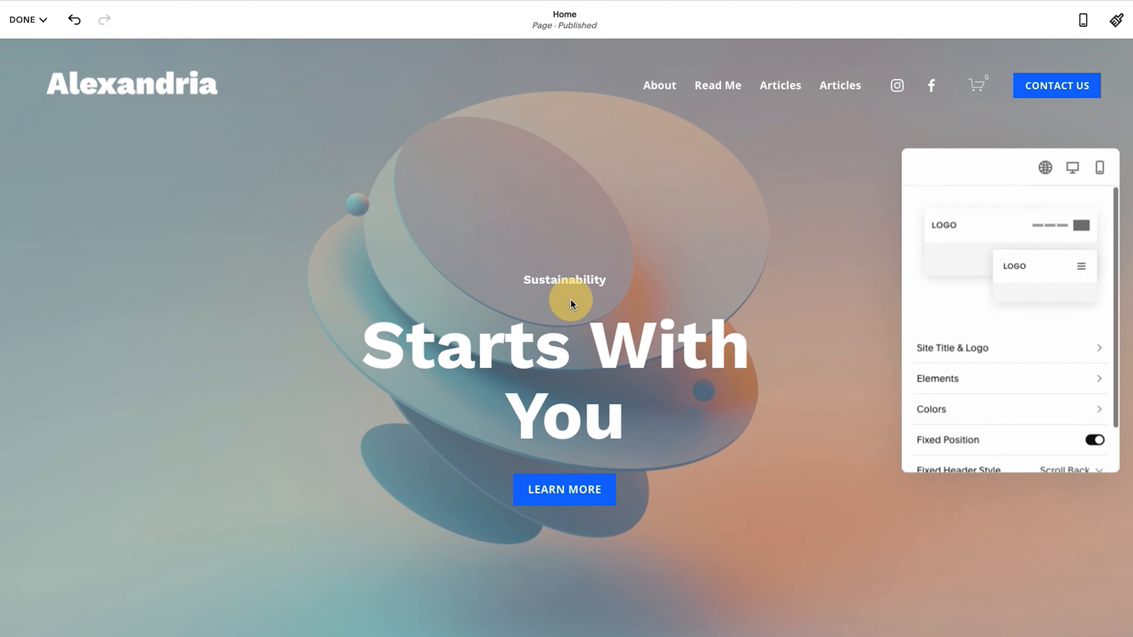
Step: Apply the Dark 1 color theme to the first page section and save the page edits
{"action": "left_click", "coordinate": [991, 170]}
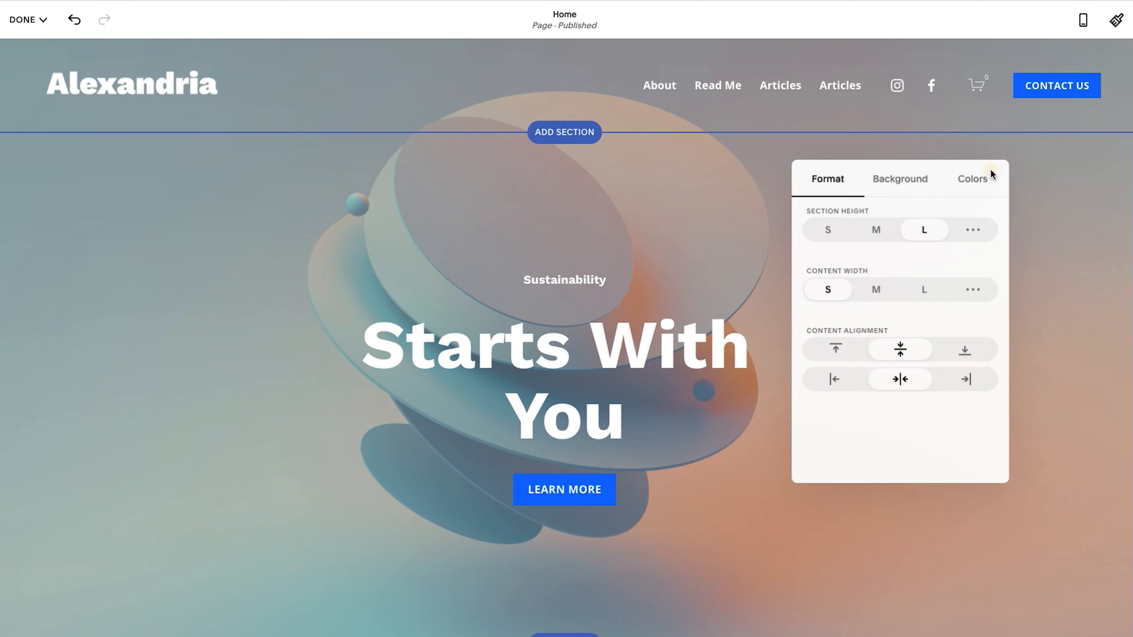
{"action": "left_click", "coordinate": [974, 179]}
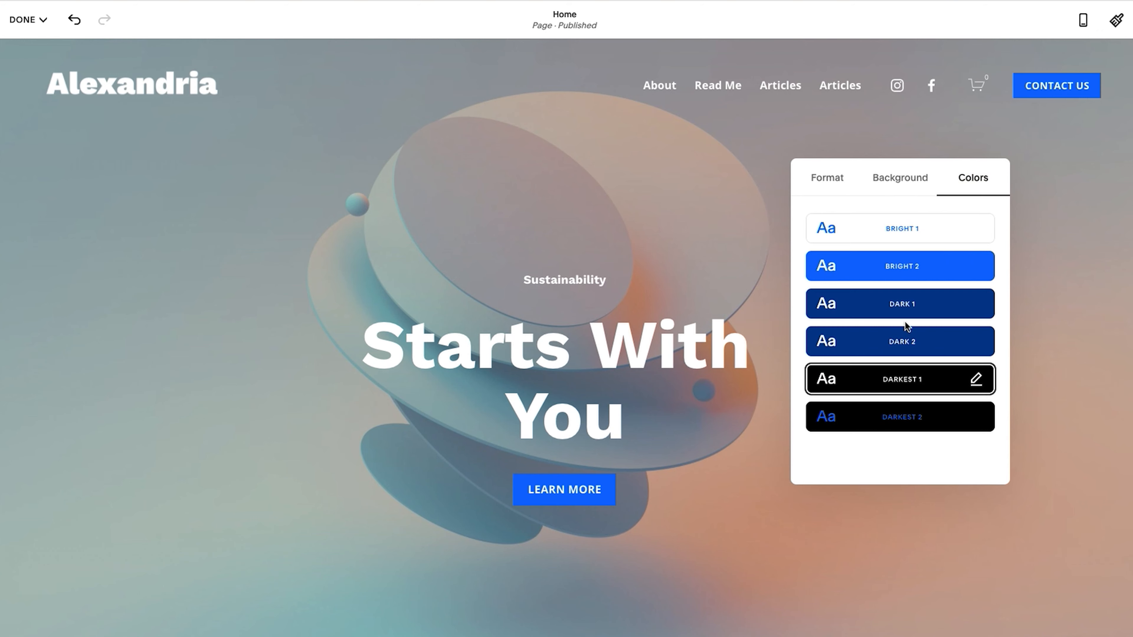
{"action": "left_click", "coordinate": [901, 303]}
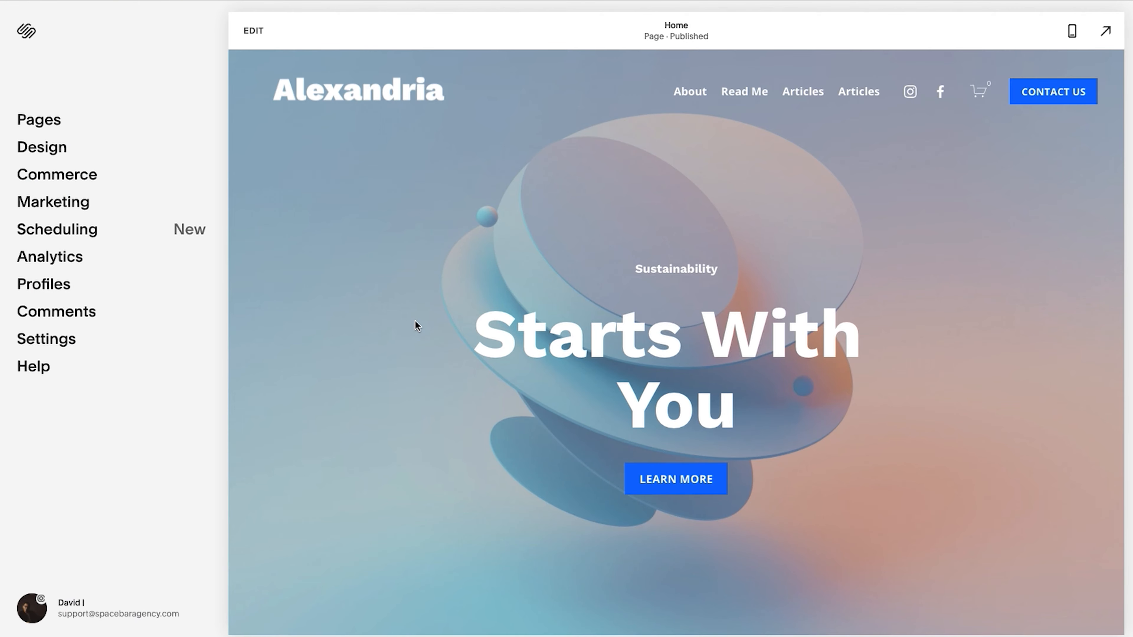
Step: Examine how the Scroll Back header behaves when moving down and up through the Home page preview
{"action": "scroll", "coordinate": [416, 320], "scroll_direction": "down", "scroll_amount": 15}
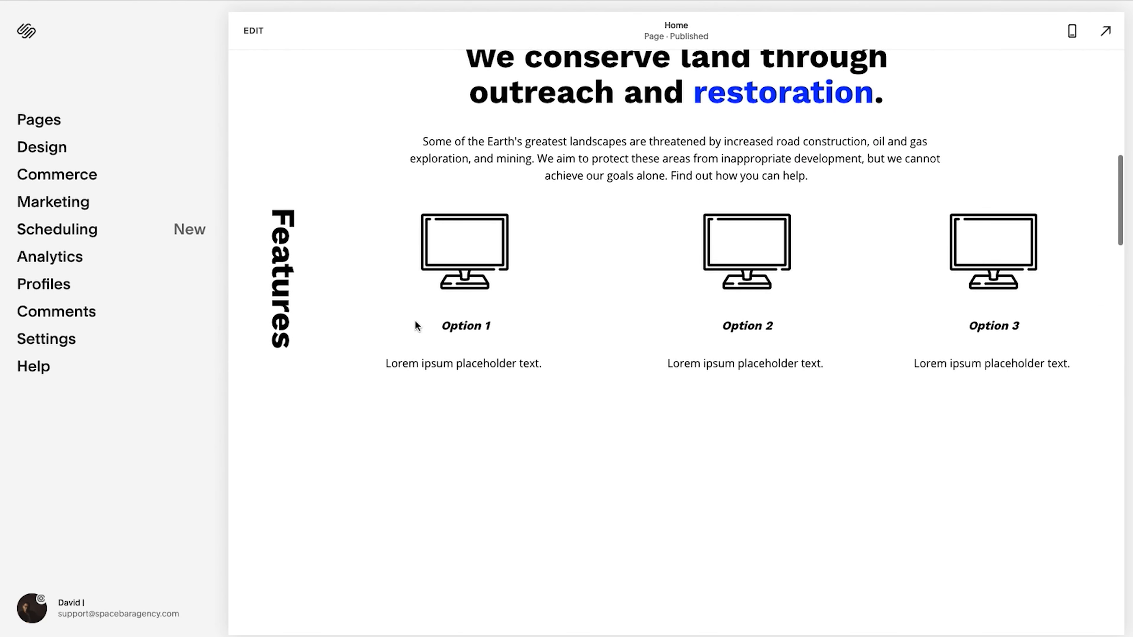
{"action": "scroll", "coordinate": [416, 325], "scroll_direction": "down", "scroll_amount": 10}
{"action": "scroll", "coordinate": [415, 321], "scroll_direction": "down", "scroll_amount": 8}
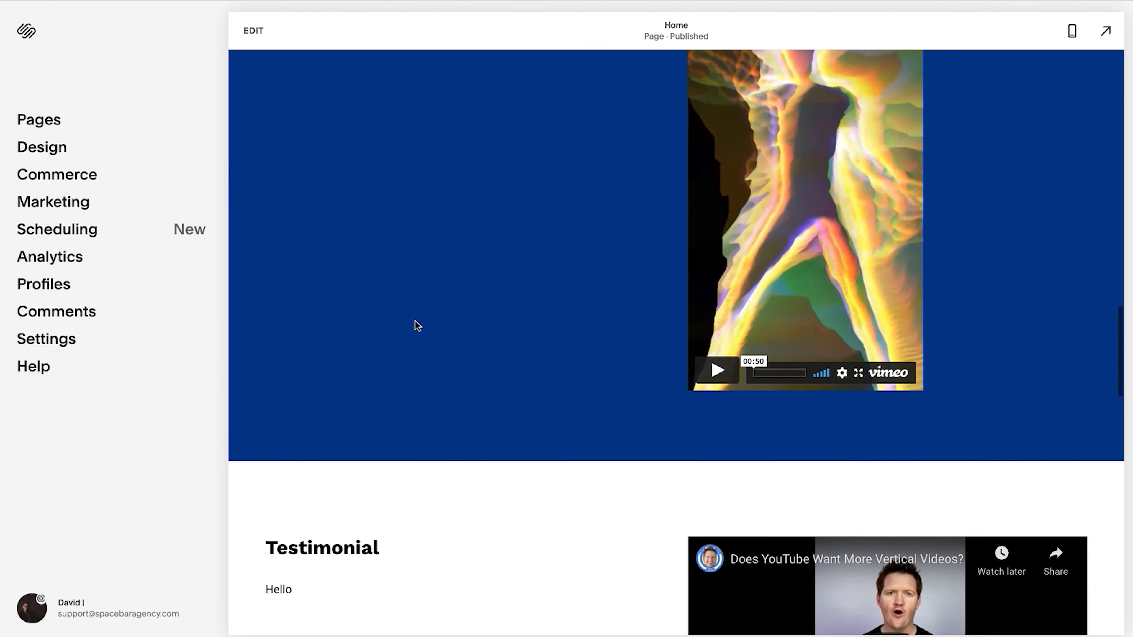
{"action": "scroll", "coordinate": [418, 326], "scroll_direction": "up", "scroll_amount": 12}
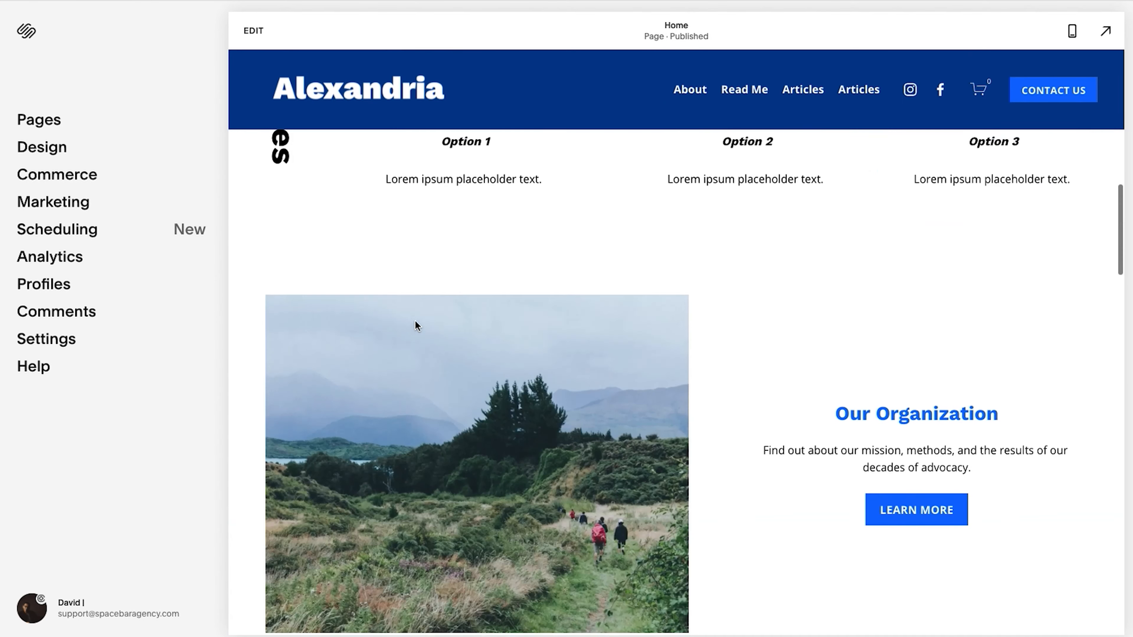
{"action": "scroll", "coordinate": [415, 321], "scroll_direction": "down", "scroll_amount": 15}
{"action": "scroll", "coordinate": [415, 322], "scroll_direction": "down", "scroll_amount": 5}
{"action": "scroll", "coordinate": [415, 321], "scroll_direction": "up", "scroll_amount": 5}
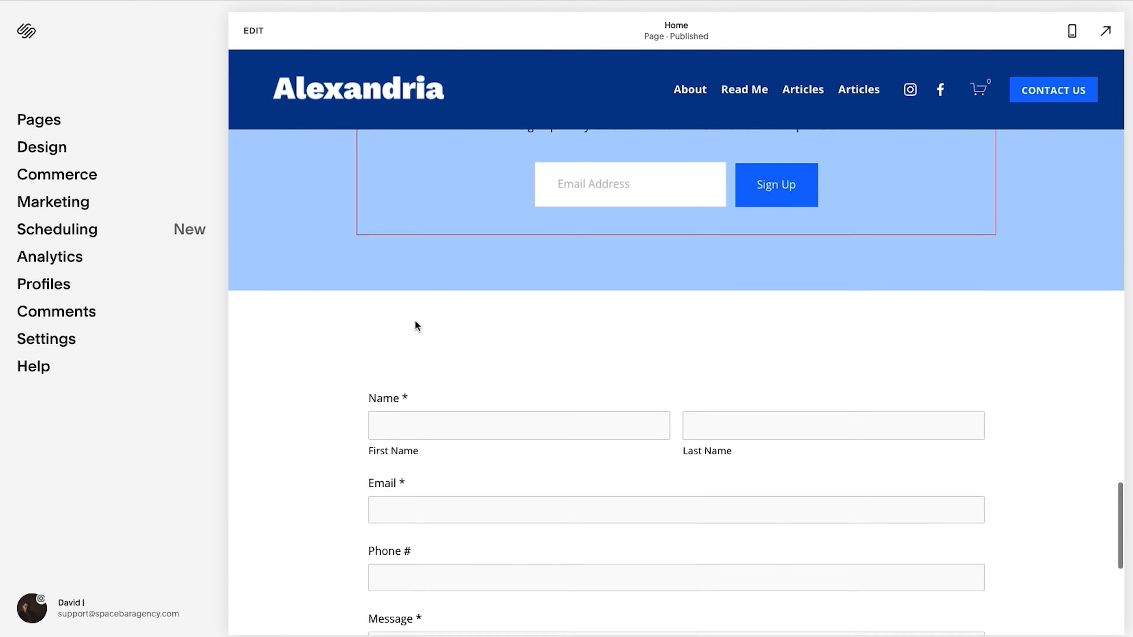
{"action": "scroll", "coordinate": [415, 326], "scroll_direction": "up", "scroll_amount": 3}
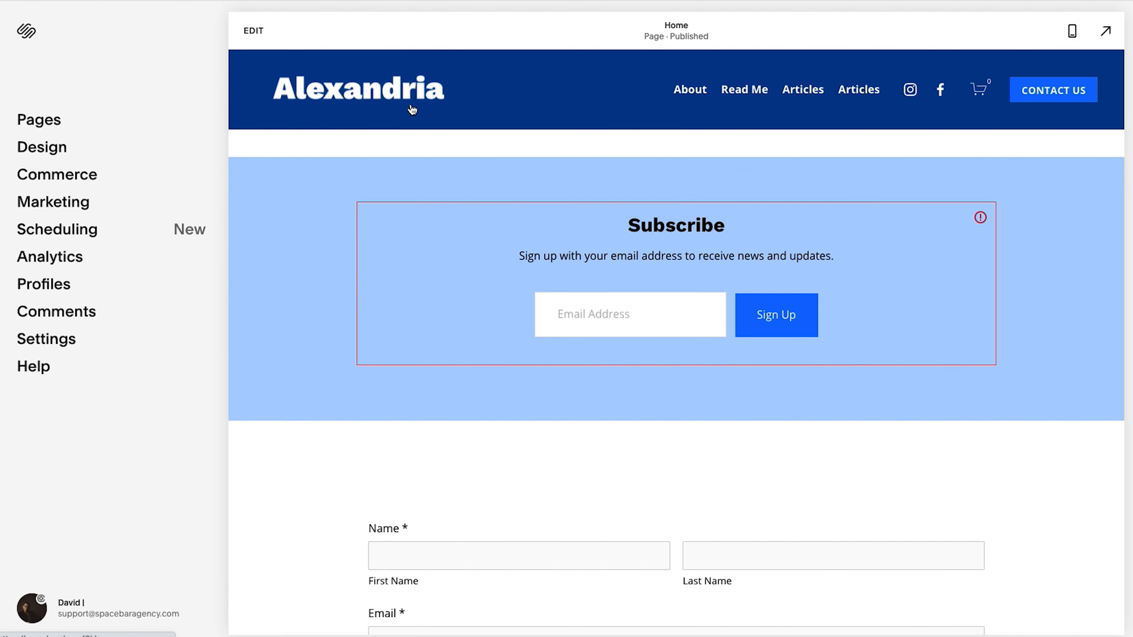
{"action": "scroll", "coordinate": [431, 201], "scroll_direction": "up", "scroll_amount": 8}
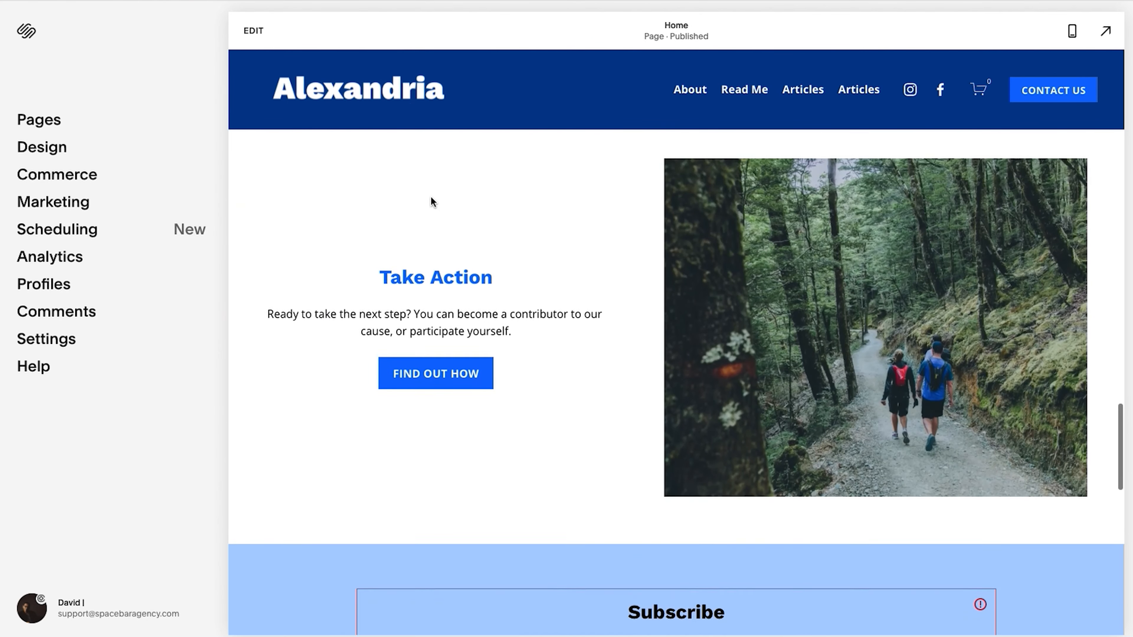
{"action": "scroll", "coordinate": [431, 201], "scroll_direction": "up", "scroll_amount": 4}
{"action": "scroll", "coordinate": [431, 201], "scroll_direction": "down", "scroll_amount": 2}
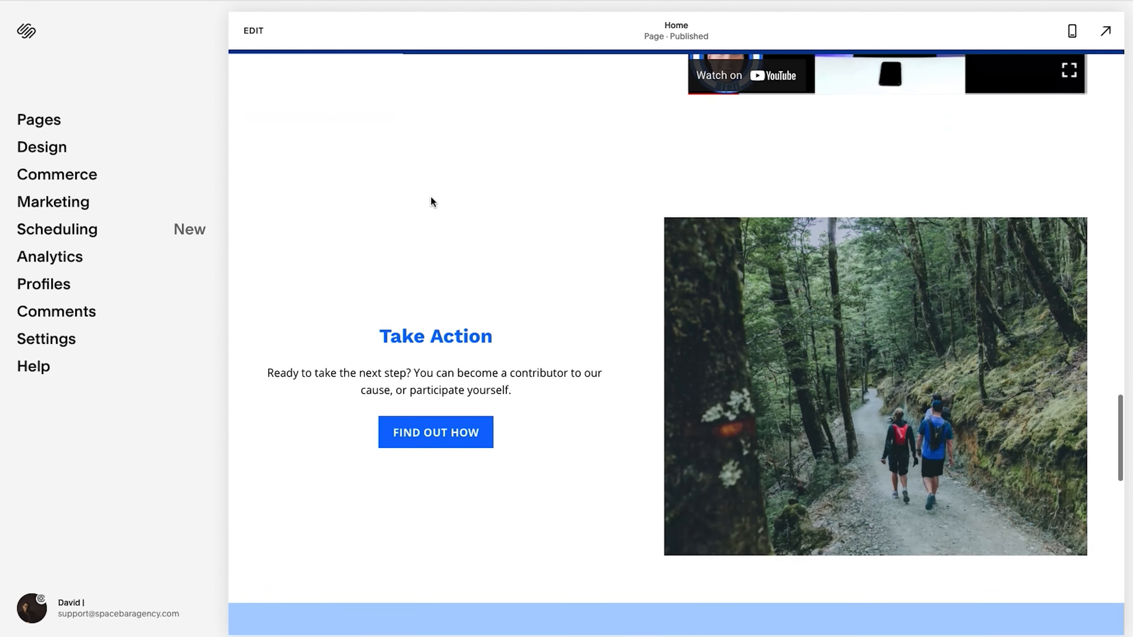
{"action": "scroll", "coordinate": [431, 201], "scroll_direction": "down", "scroll_amount": 5}
{"action": "scroll", "coordinate": [432, 202], "scroll_direction": "down", "scroll_amount": 1}
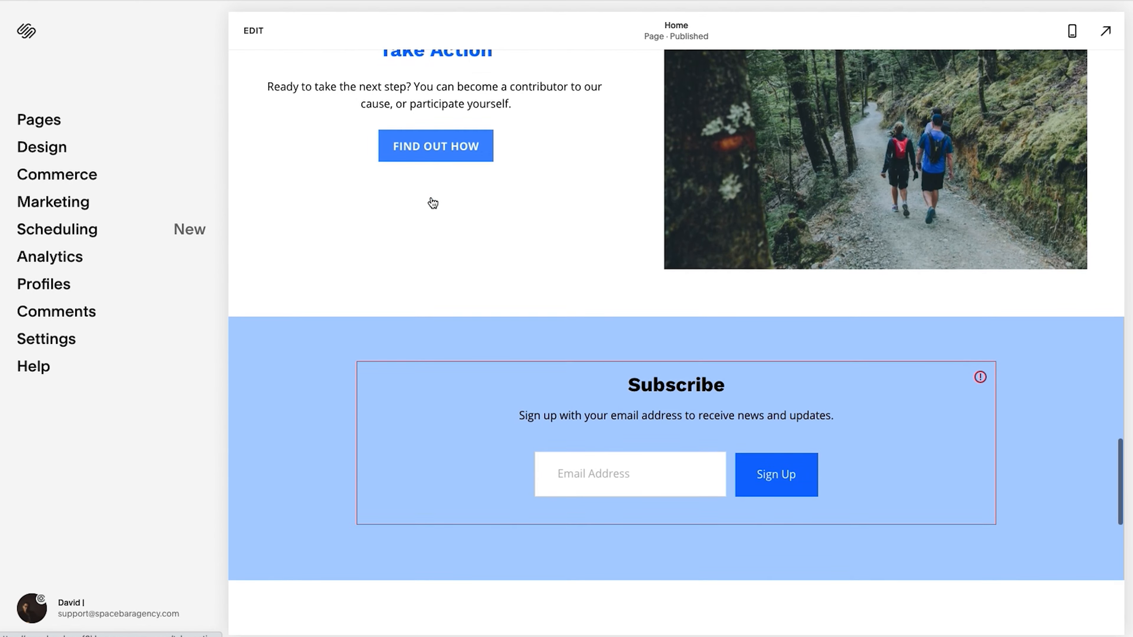
{"action": "scroll", "coordinate": [432, 202], "scroll_direction": "down", "scroll_amount": 1}
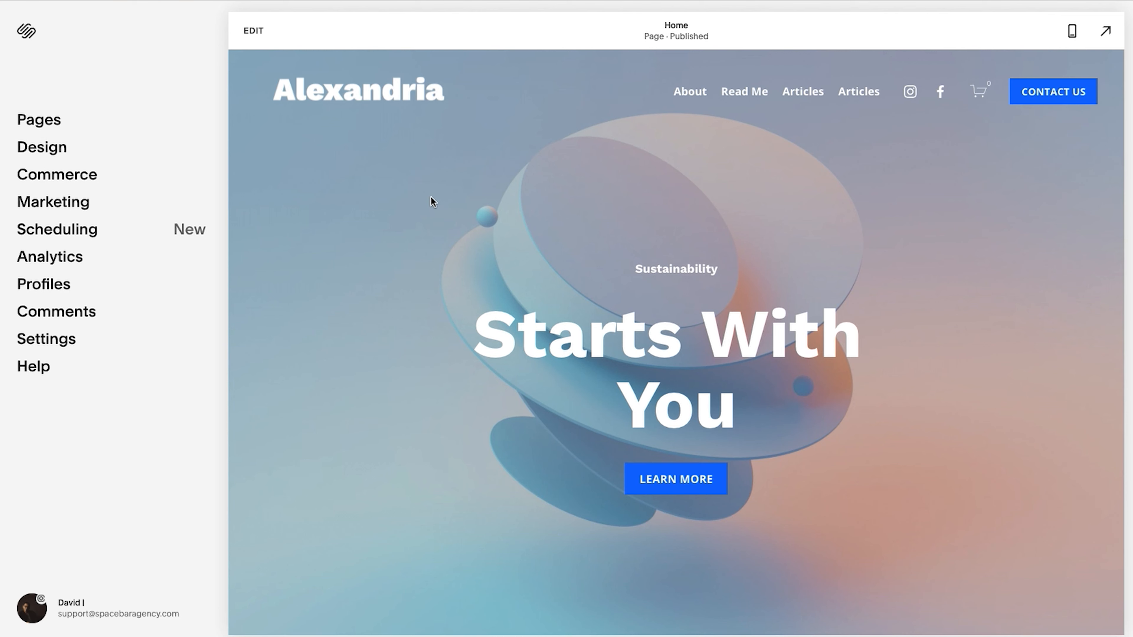
Step: Set the site header's Fixed Header Style to Basic and open the desktop header settings
{"action": "left_click", "coordinate": [254, 30]}
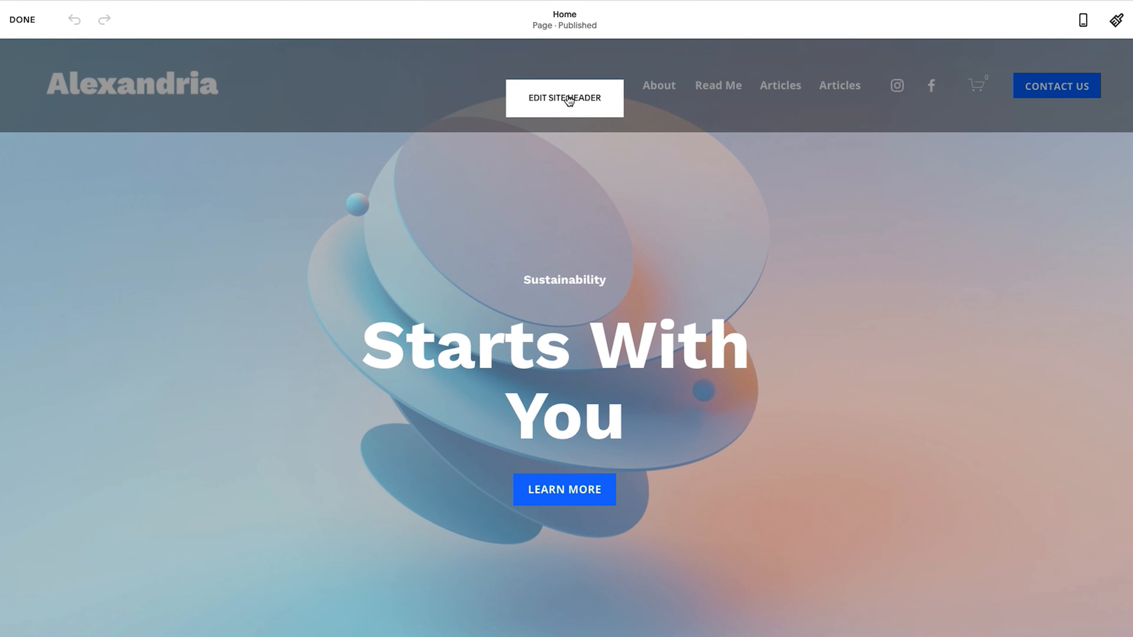
{"action": "left_click", "coordinate": [566, 95]}
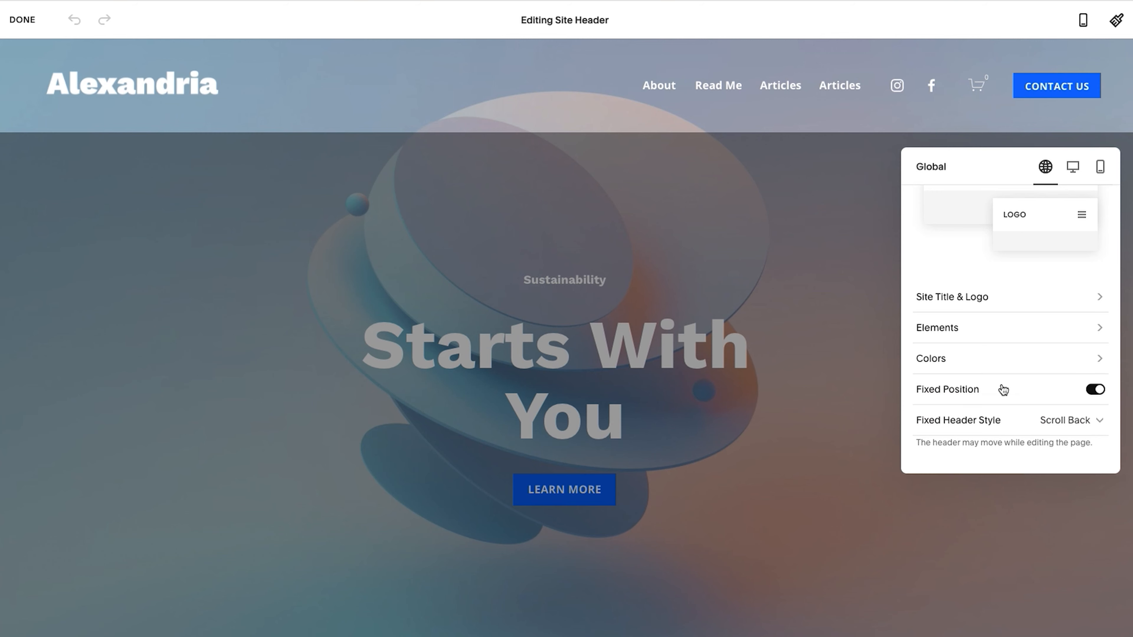
{"action": "left_click", "coordinate": [1072, 422]}
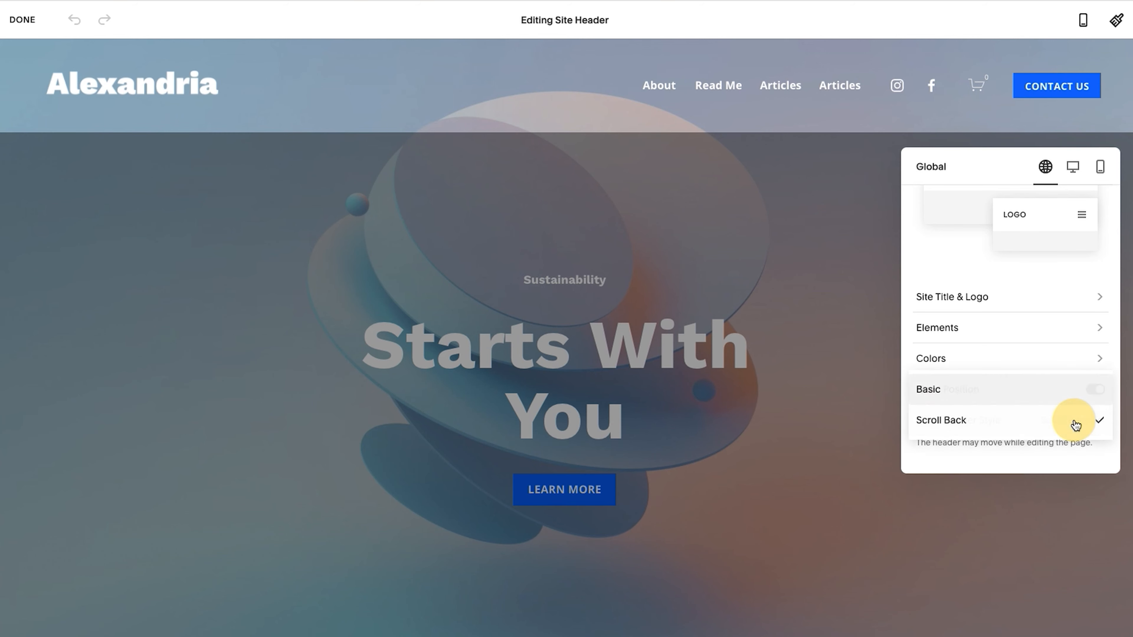
{"action": "left_click", "coordinate": [988, 392]}
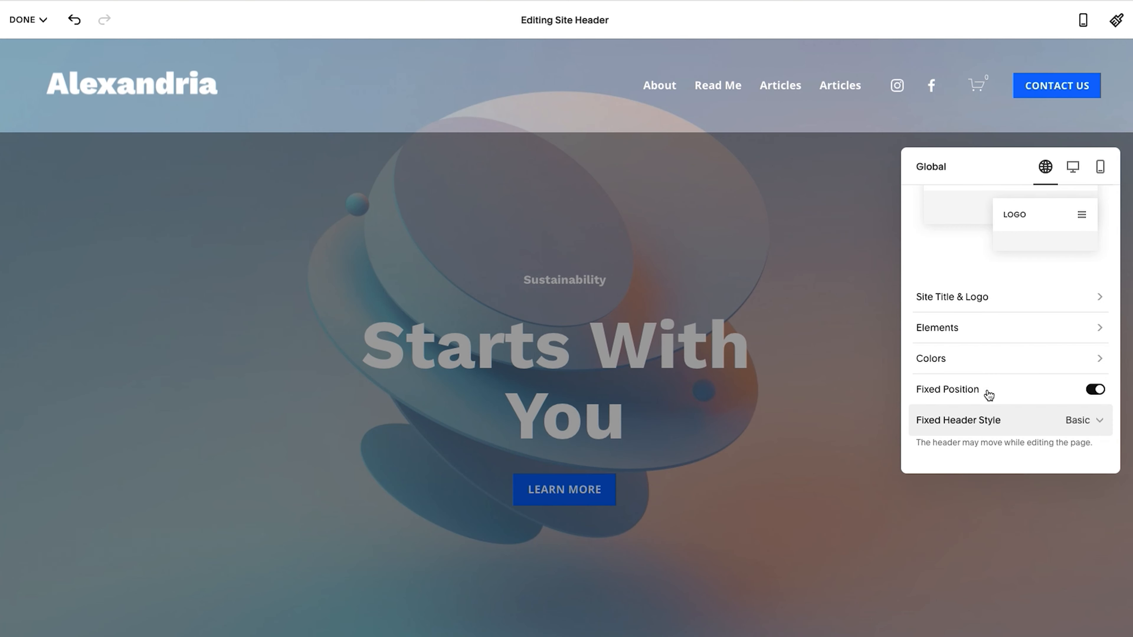
{"action": "left_click", "coordinate": [1072, 168]}
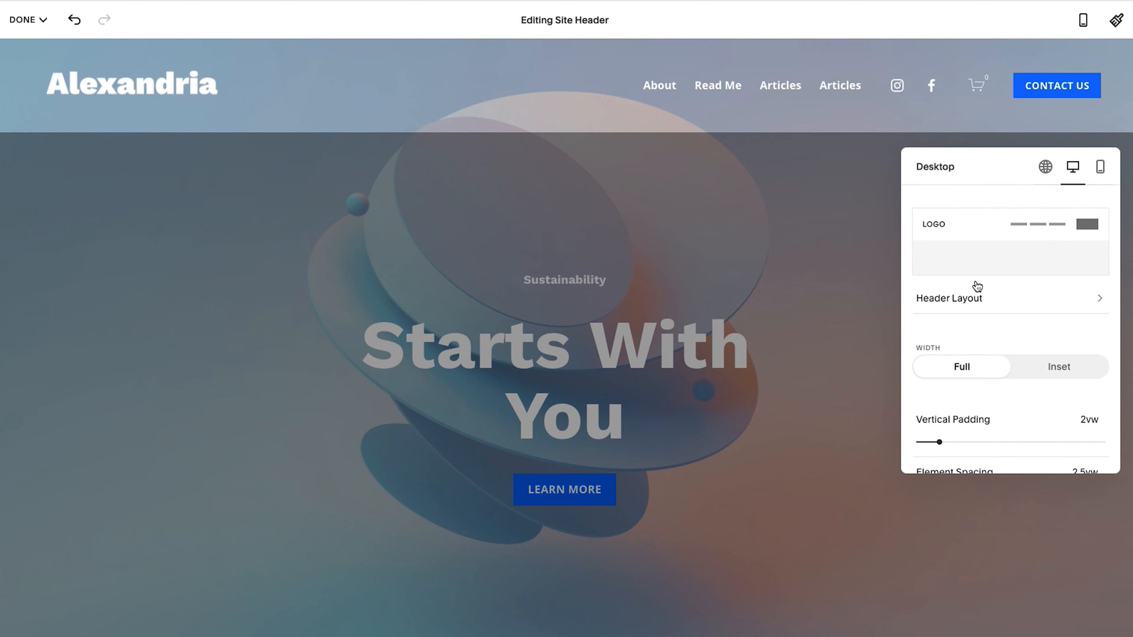
Step: Try the desktop header layouts with links beside the logo, links centered and logo centered, returning to logo left with links right
{"action": "left_click", "coordinate": [976, 298]}
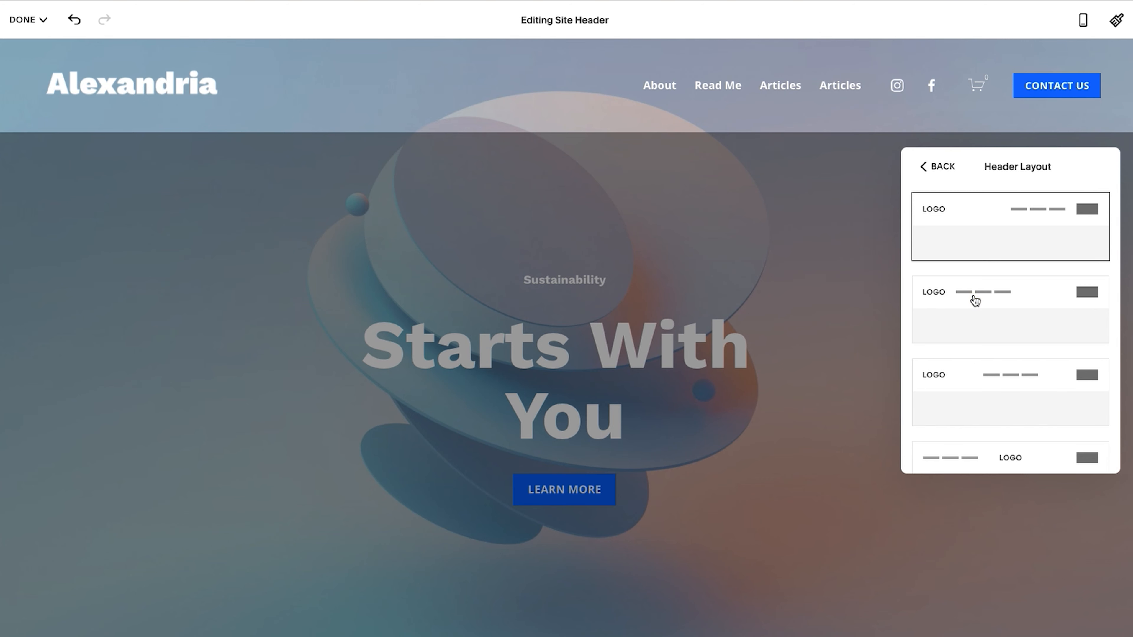
{"action": "left_click", "coordinate": [975, 302]}
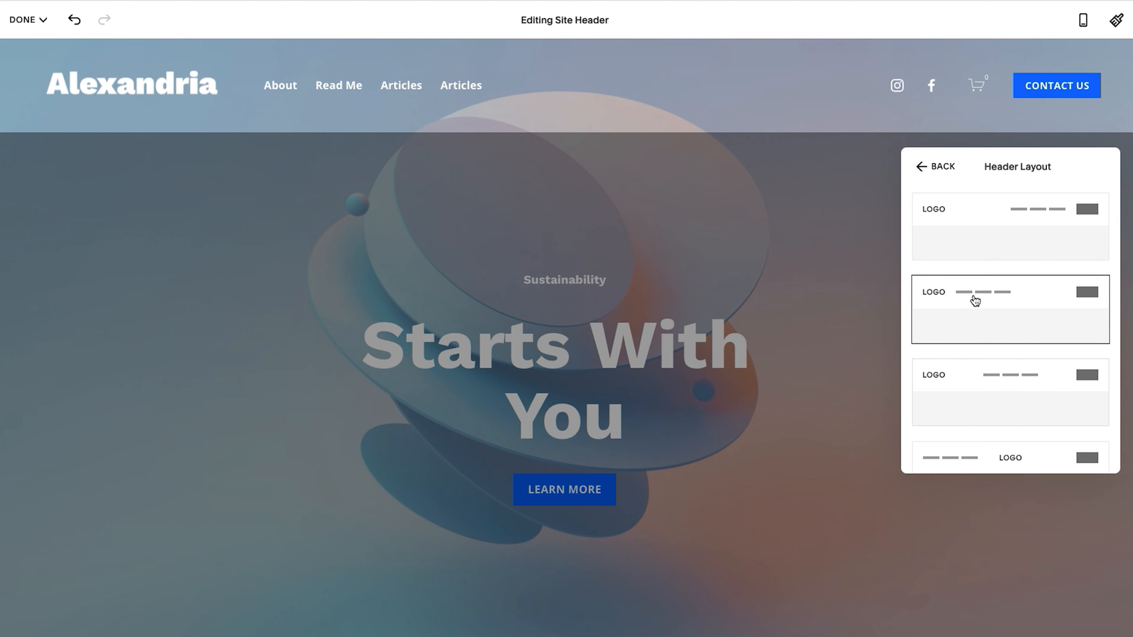
{"action": "scroll", "coordinate": [975, 302], "scroll_direction": "down", "scroll_amount": 2}
{"action": "left_click", "coordinate": [1025, 328]}
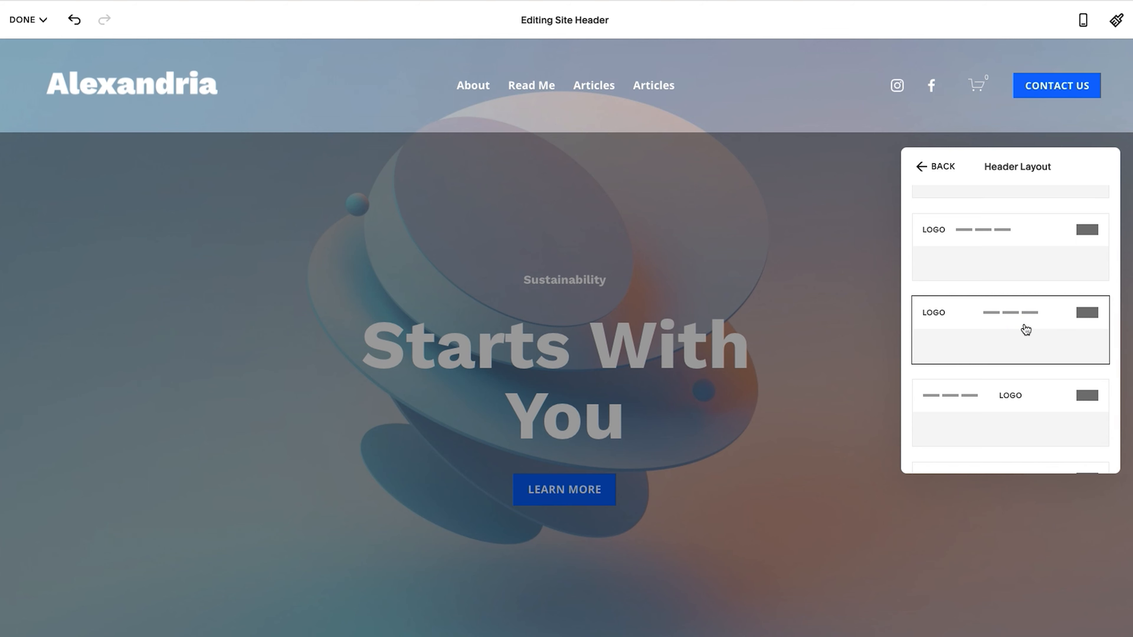
{"action": "scroll", "coordinate": [1026, 330], "scroll_direction": "down", "scroll_amount": 2}
{"action": "left_click", "coordinate": [1015, 355]}
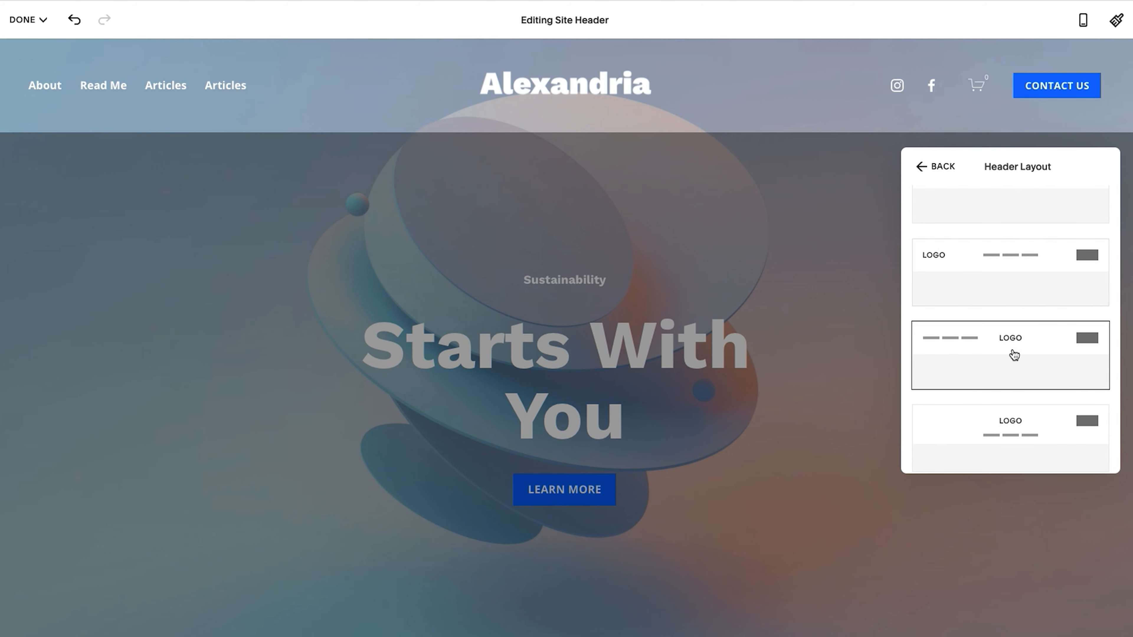
{"action": "scroll", "coordinate": [1015, 355], "scroll_direction": "down", "scroll_amount": 1}
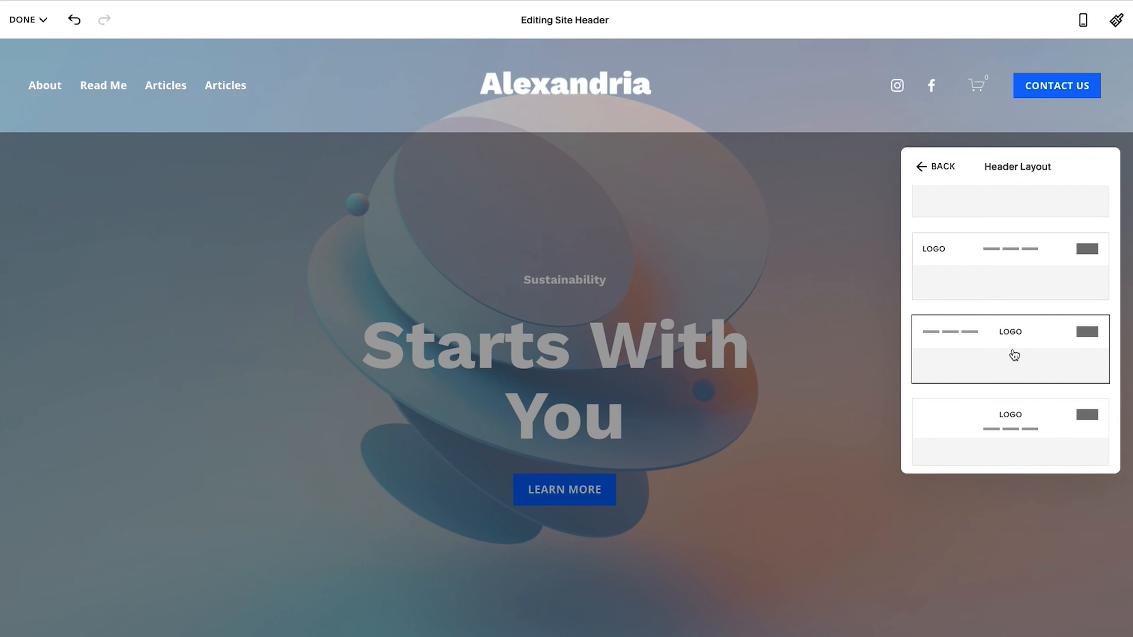
{"action": "scroll", "coordinate": [1015, 355], "scroll_direction": "up", "scroll_amount": 3}
{"action": "left_click", "coordinate": [1019, 241]}
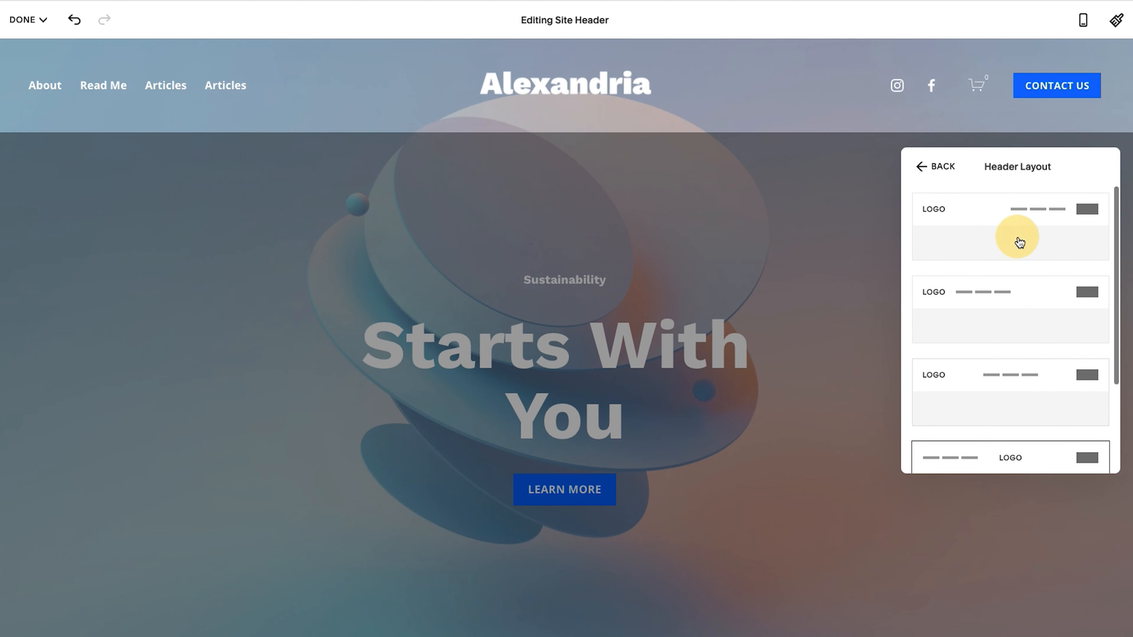
Step: Compare the alternative desktop header layouts again, ending with the centered logo above the navigation links
{"action": "scroll", "coordinate": [1020, 243], "scroll_direction": "down", "scroll_amount": 2}
{"action": "left_click", "coordinate": [1029, 253]}
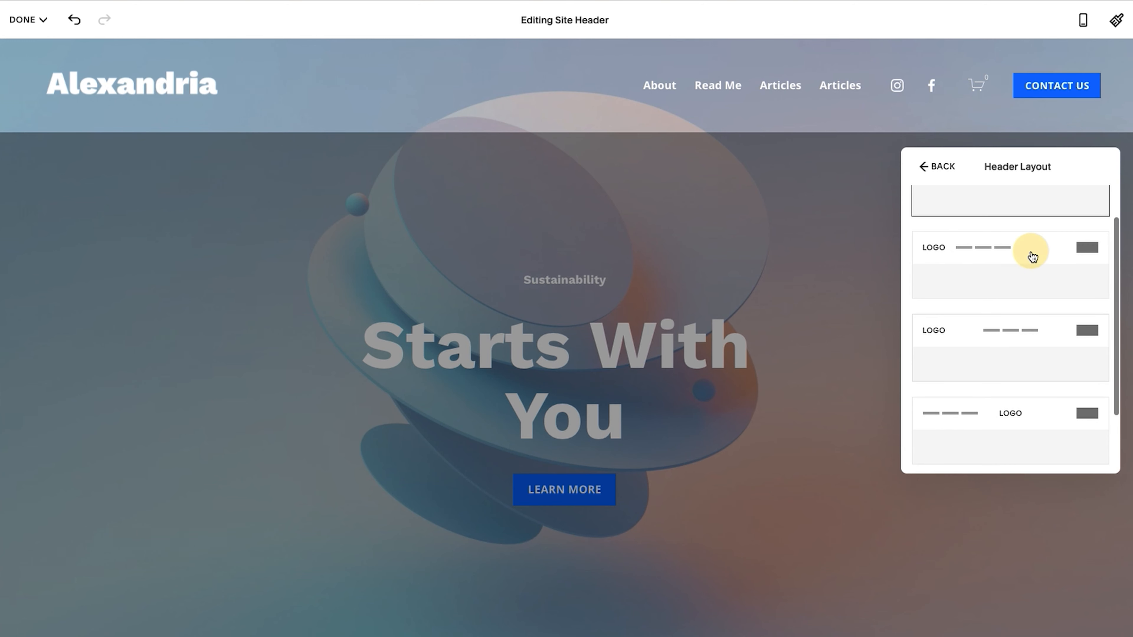
{"action": "scroll", "coordinate": [1022, 313], "scroll_direction": "down", "scroll_amount": 2}
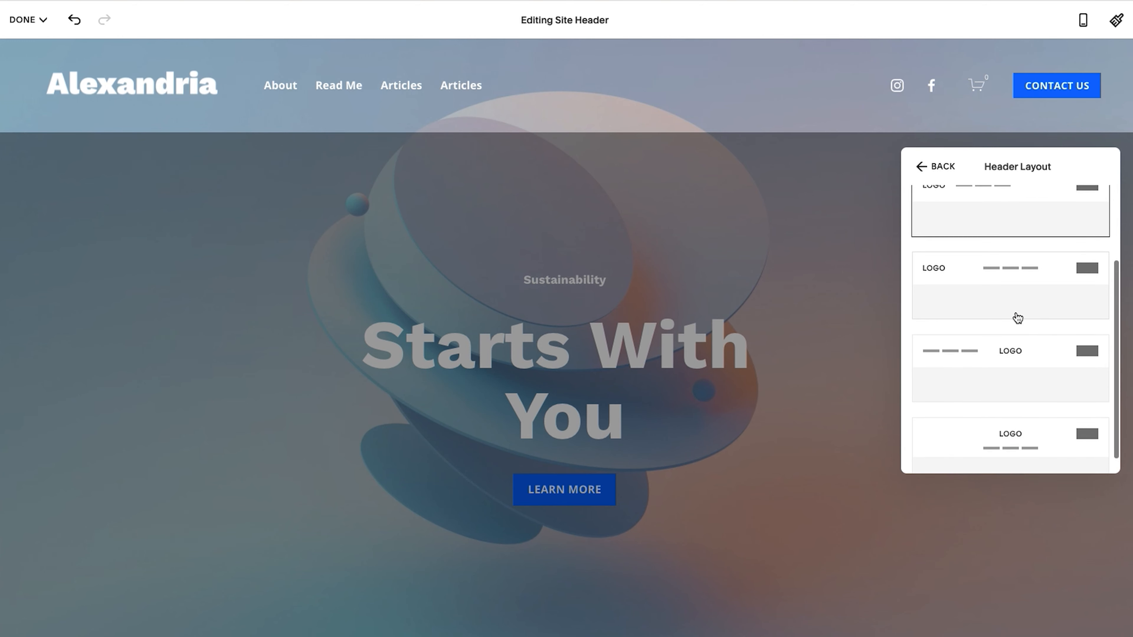
{"action": "left_click", "coordinate": [998, 289]}
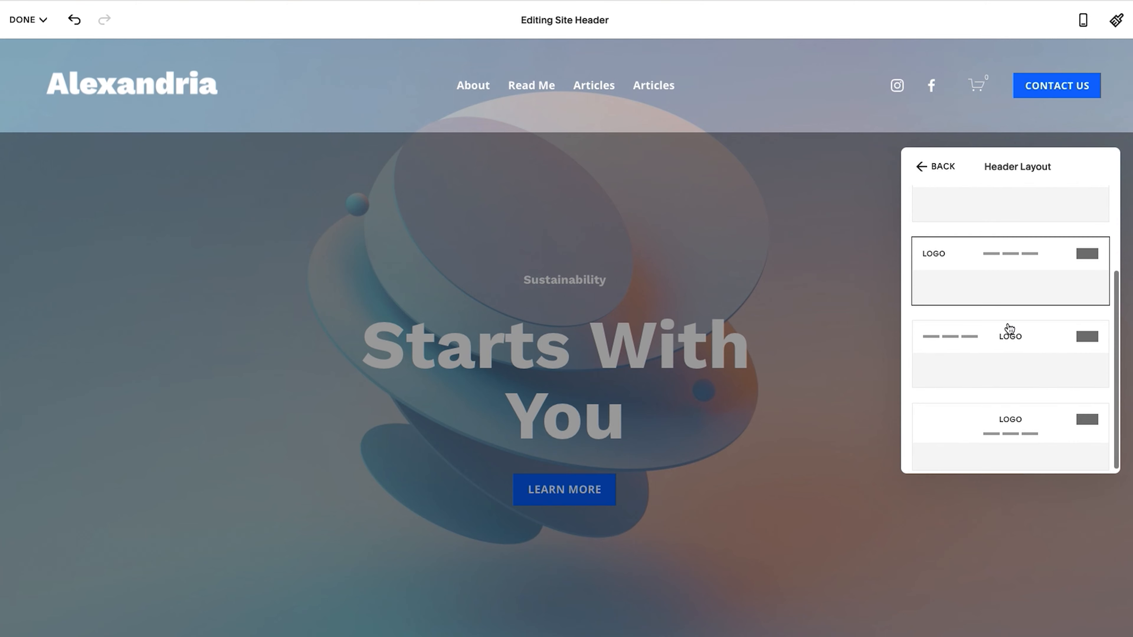
{"action": "left_click", "coordinate": [1010, 348]}
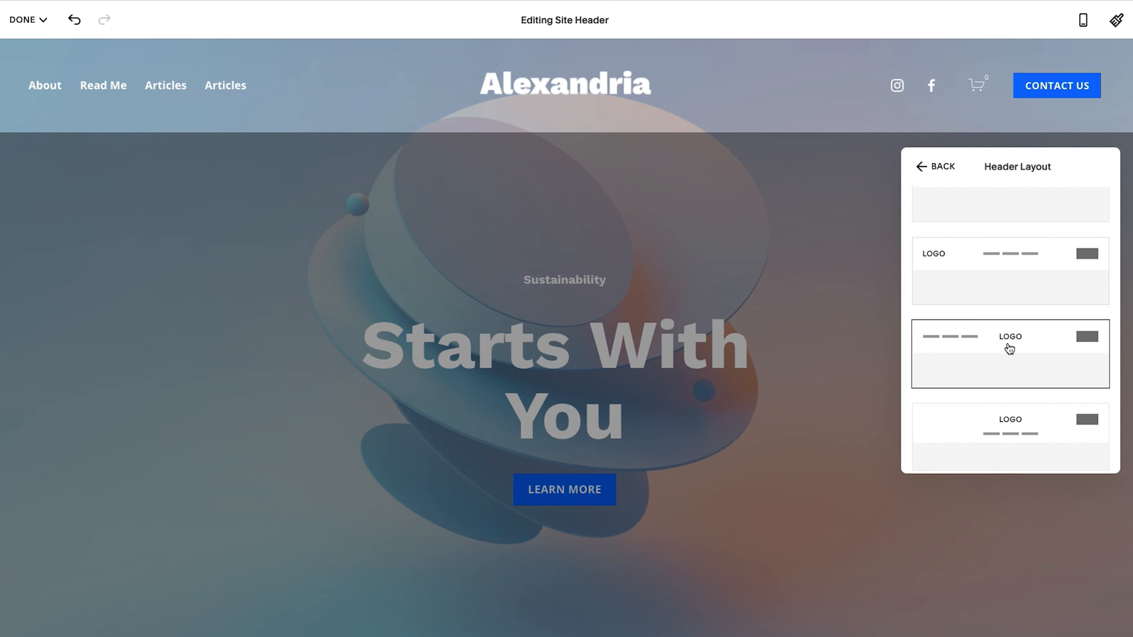
{"action": "left_click", "coordinate": [1015, 413]}
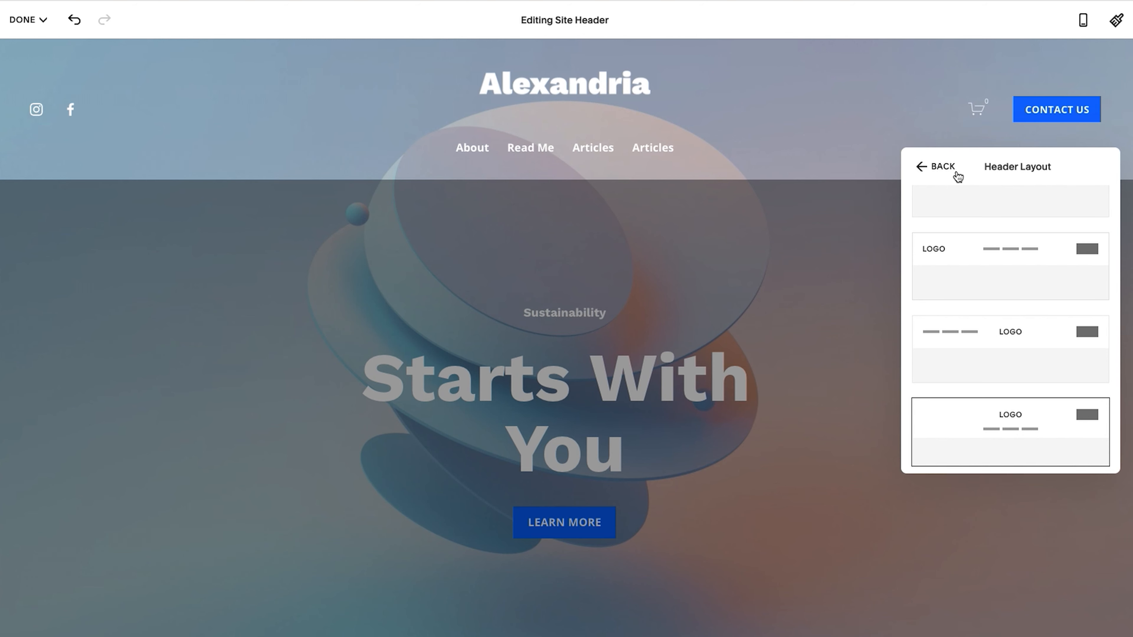
Step: Apply the desktop header layout with the logo on the left and links on the right, and return to the desktop settings
{"action": "scroll", "coordinate": [996, 339], "scroll_direction": "up", "scroll_amount": 2}
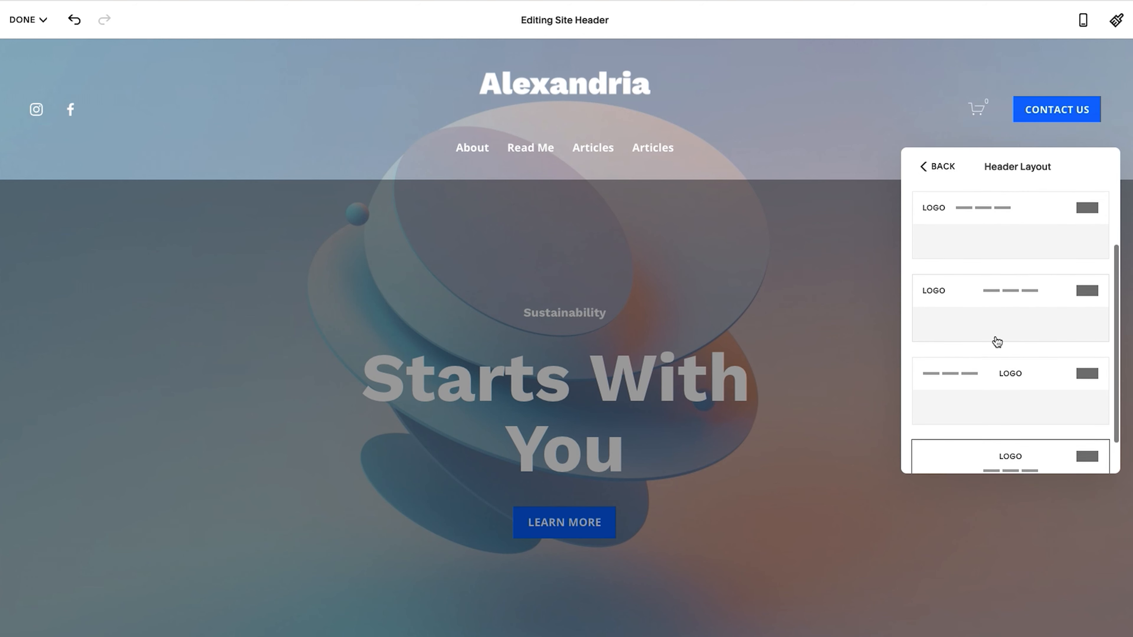
{"action": "scroll", "coordinate": [1004, 268], "scroll_direction": "up", "scroll_amount": 1}
{"action": "left_click", "coordinate": [1004, 232]}
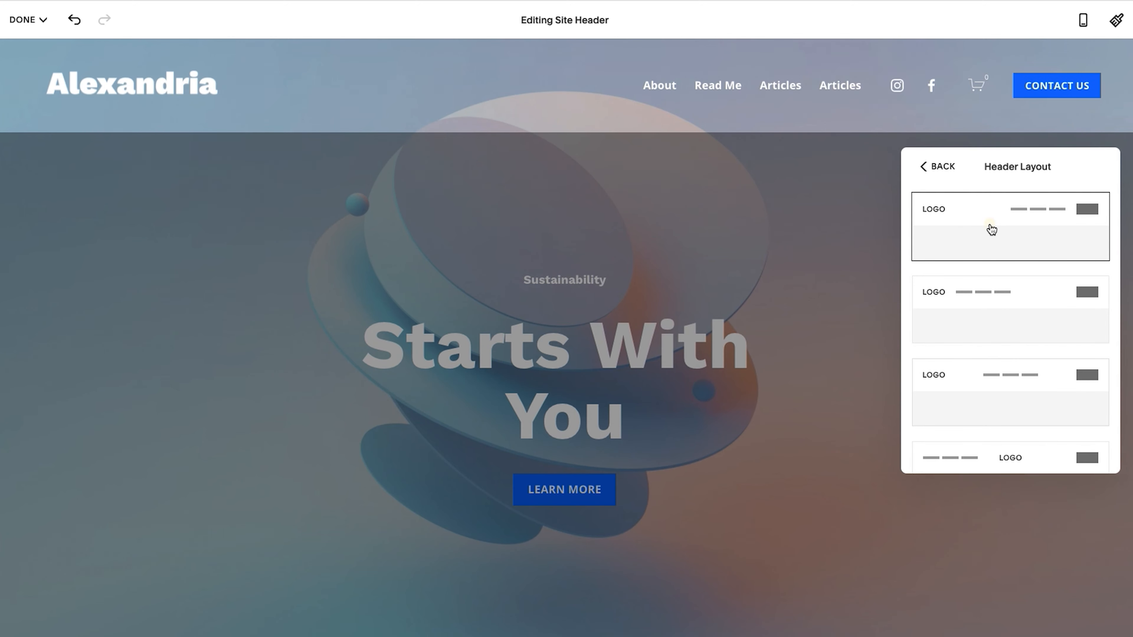
{"action": "left_click", "coordinate": [945, 168]}
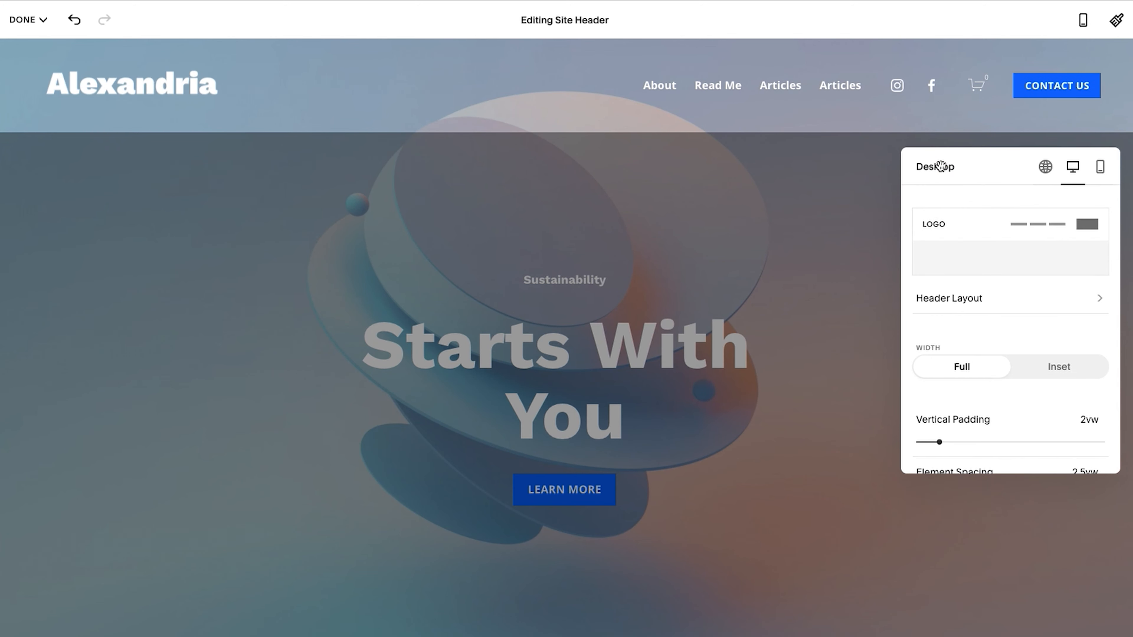
Step: Try the Inset width for the desktop header and switch it back to Full
{"action": "scroll", "coordinate": [982, 270], "scroll_direction": "down", "scroll_amount": 2}
{"action": "scroll", "coordinate": [989, 286], "scroll_direction": "down", "scroll_amount": 1}
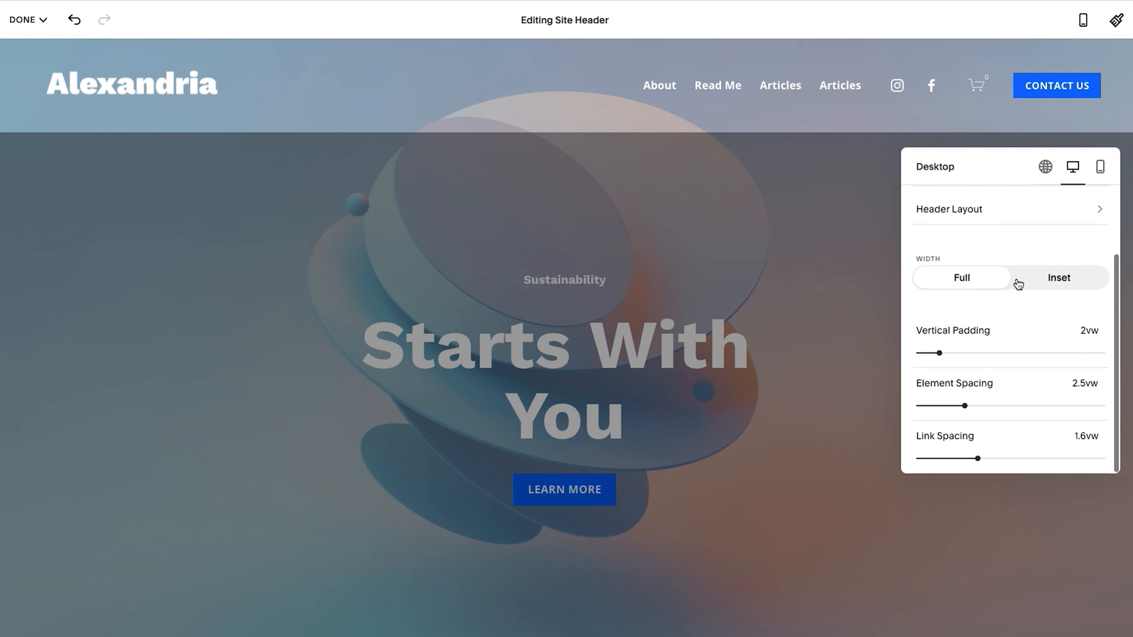
{"action": "left_click", "coordinate": [1064, 281]}
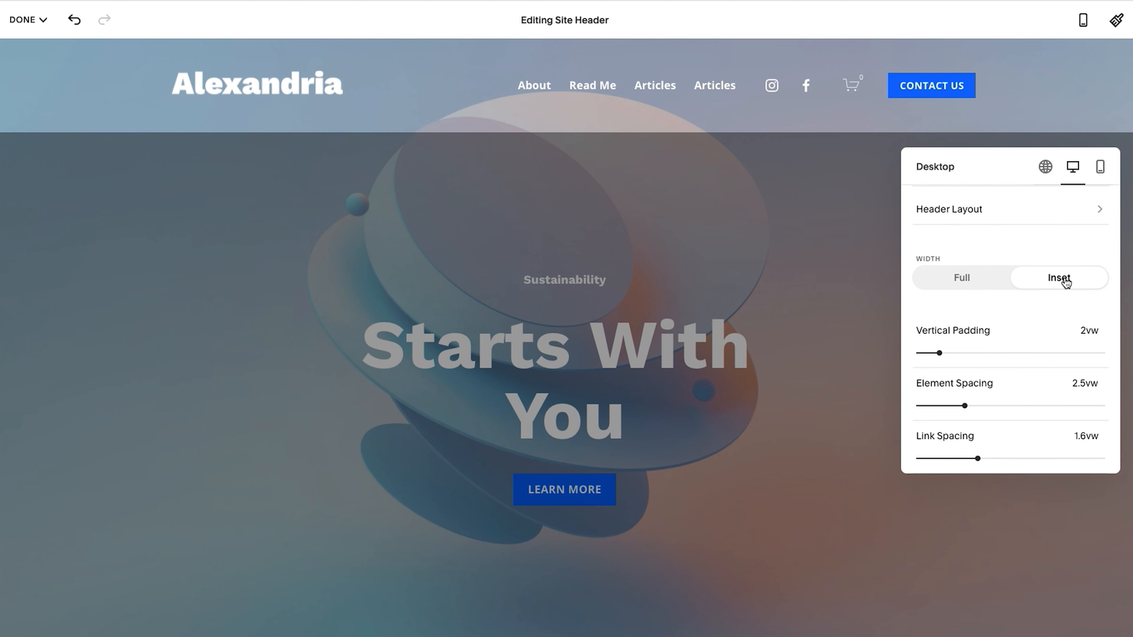
{"action": "left_click", "coordinate": [1063, 281]}
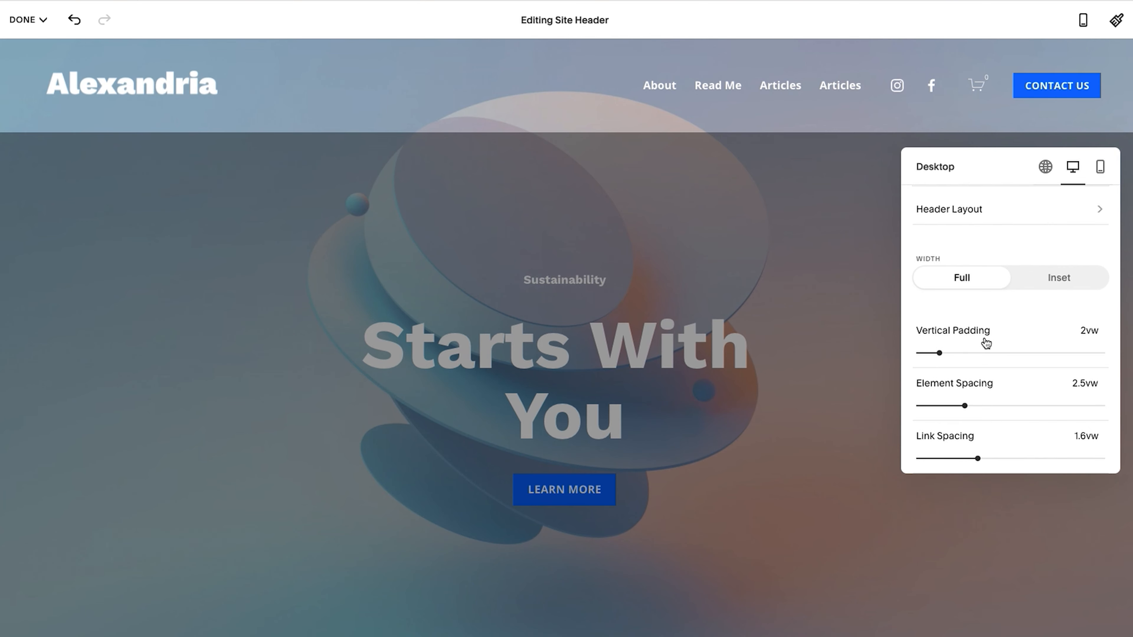
Step: Test the desktop header's Vertical Padding at 7vw and 1vw, and set it to 1.6vw
{"action": "left_click", "coordinate": [1005, 353]}
{"action": "left_click", "coordinate": [948, 353]}
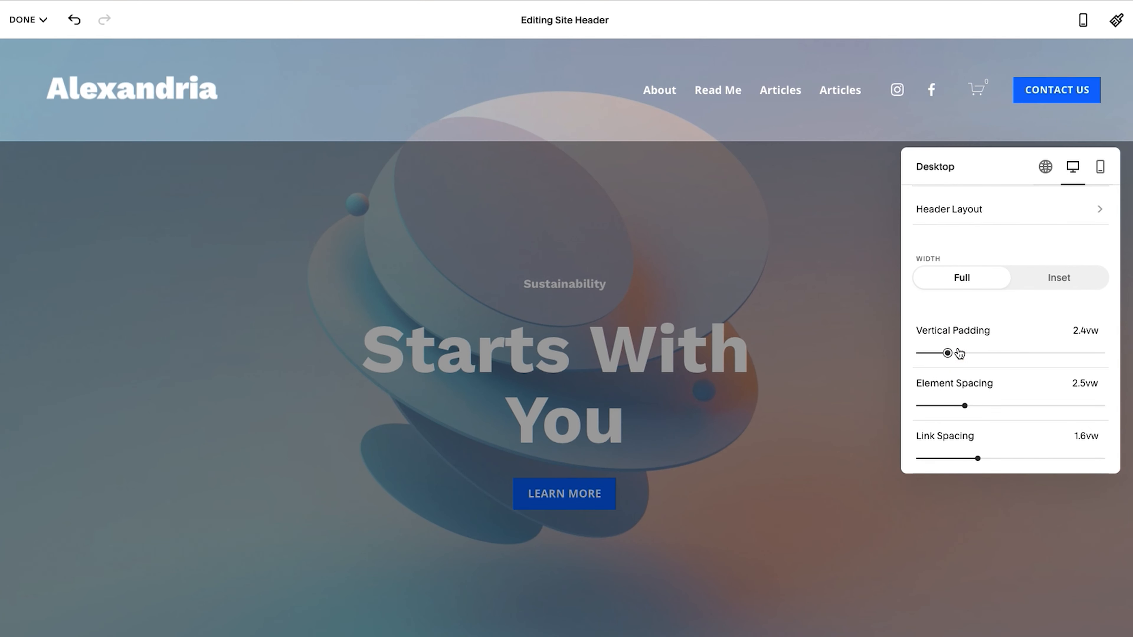
{"action": "left_click", "coordinate": [1041, 353]}
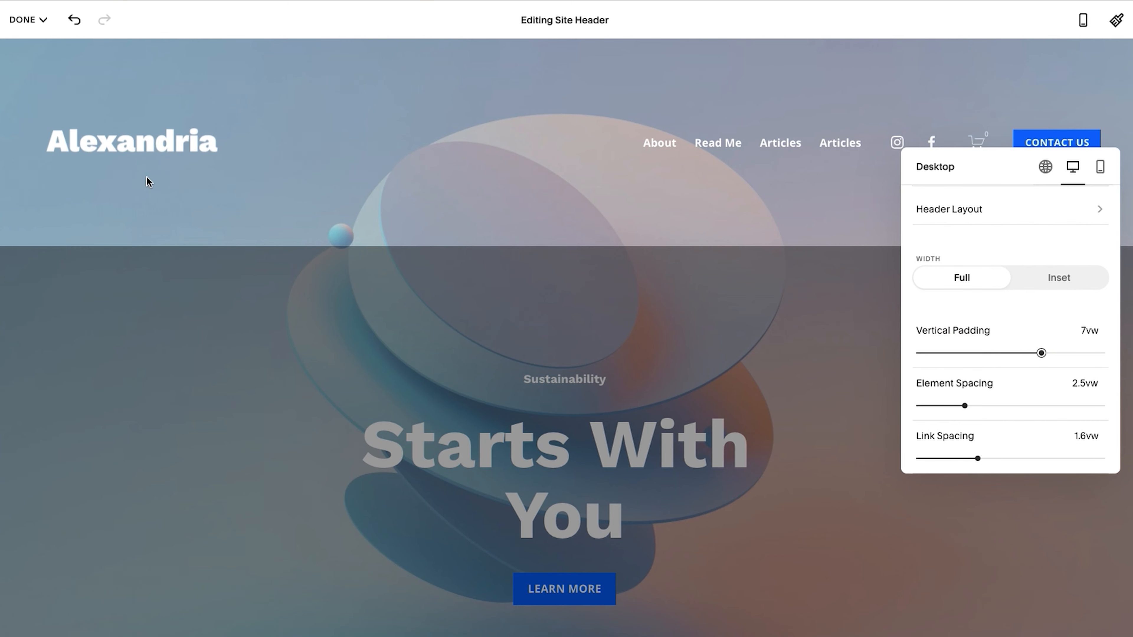
{"action": "left_click", "coordinate": [943, 353]}
{"action": "left_click_drag", "start_coordinate": [942, 352], "coordinate": [931, 352]}
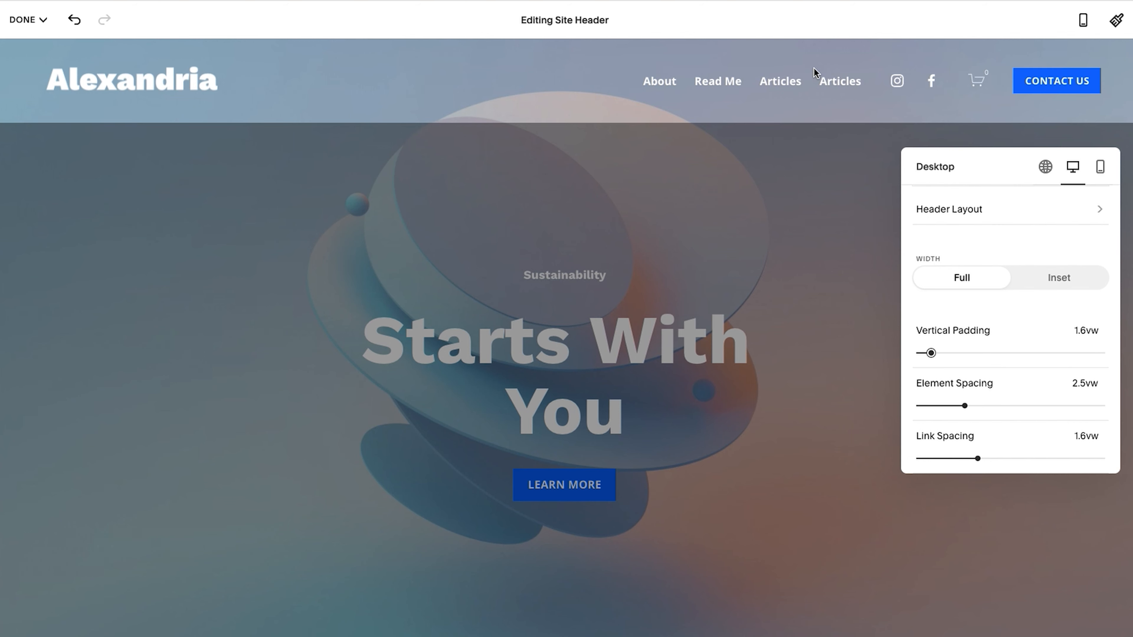
{"action": "left_click_drag", "start_coordinate": [931, 353], "coordinate": [894, 356]}
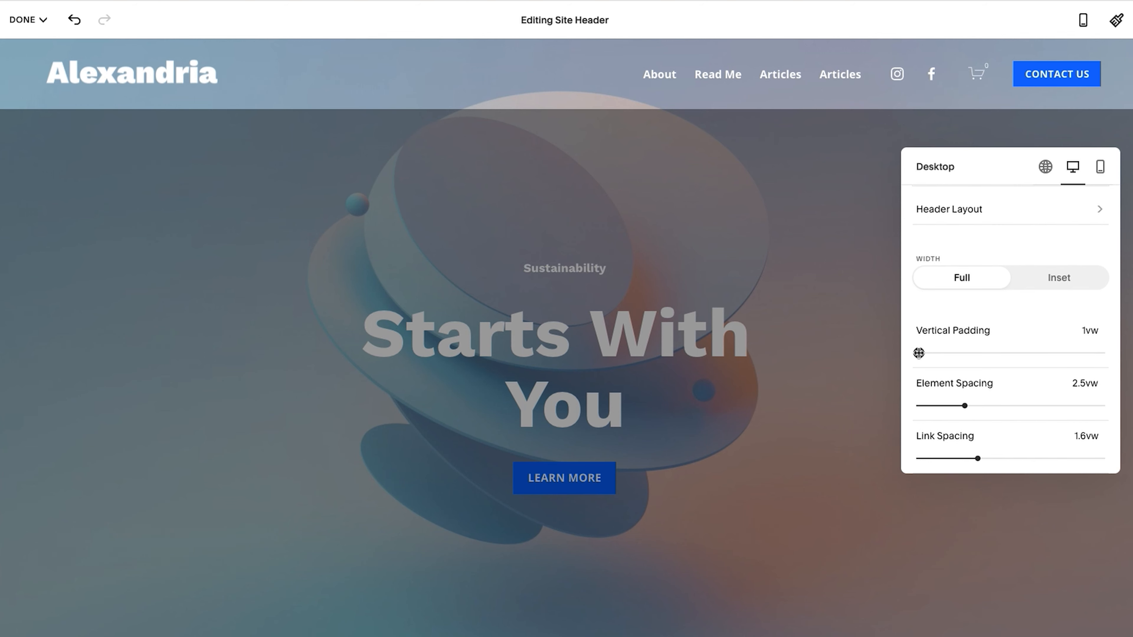
{"action": "mouse_move", "coordinate": [918, 353]}
{"action": "left_mouse_down"}
{"action": "mouse_move", "coordinate": [907, 353]}
{"action": "mouse_move", "coordinate": [1000, 353]}
{"action": "mouse_move", "coordinate": [930, 354]}
{"action": "left_mouse_up"}
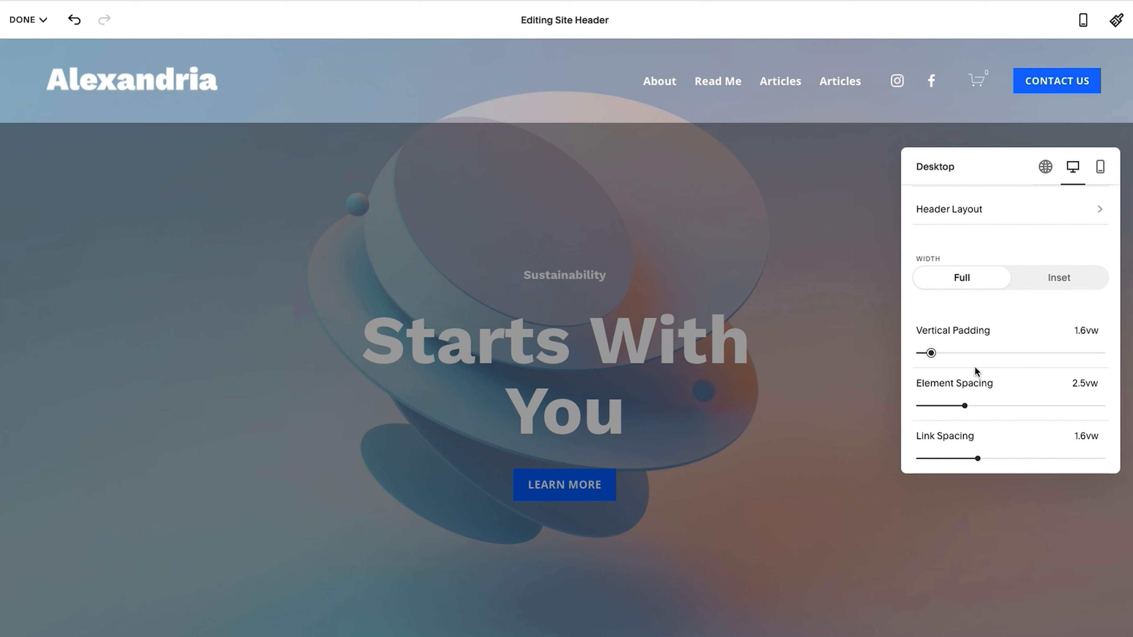
Step: Try the desktop header's Element Spacing at 1.9vw, 3.7vw and 1.6vw
{"action": "left_click_drag", "start_coordinate": [965, 404], "coordinate": [954, 406]}
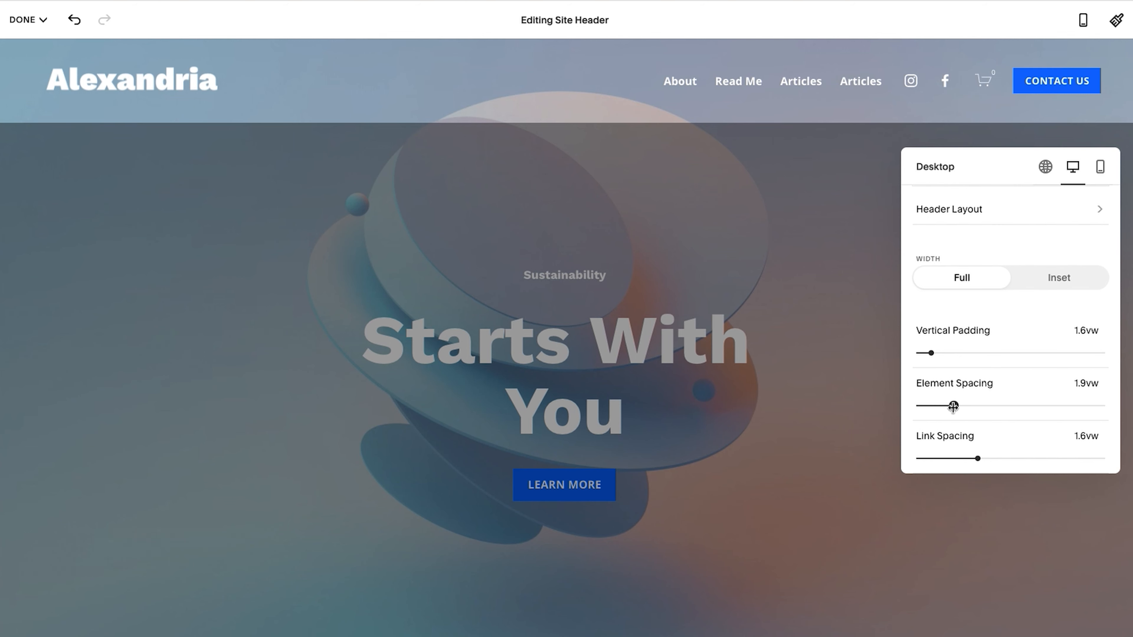
{"action": "left_click_drag", "start_coordinate": [952, 405], "coordinate": [986, 406]}
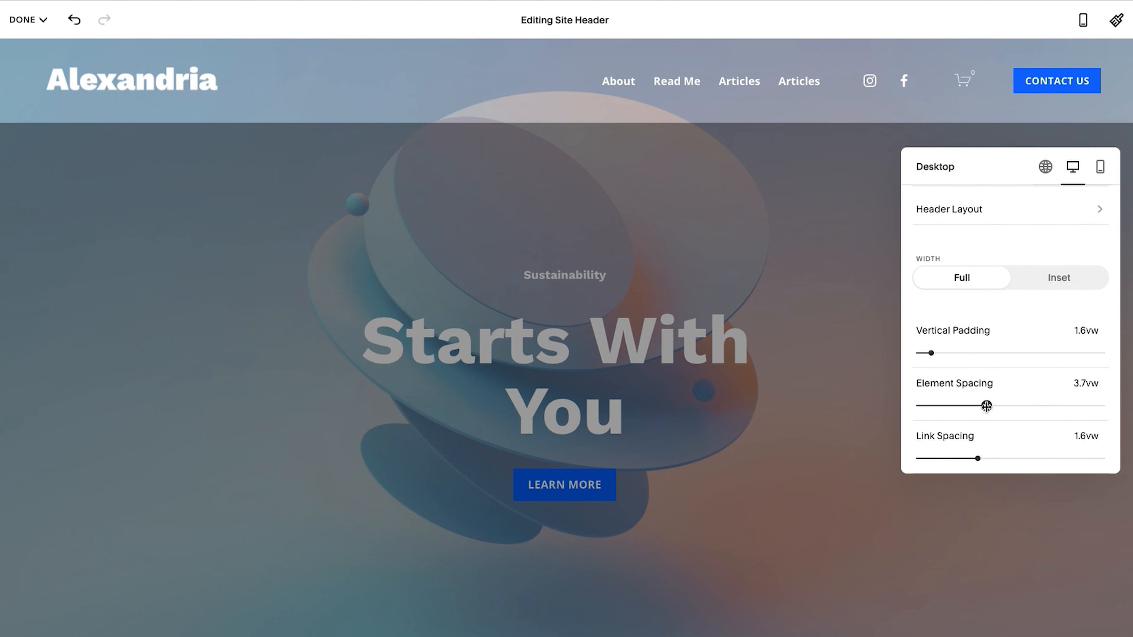
{"action": "left_click_drag", "start_coordinate": [987, 406], "coordinate": [948, 407]}
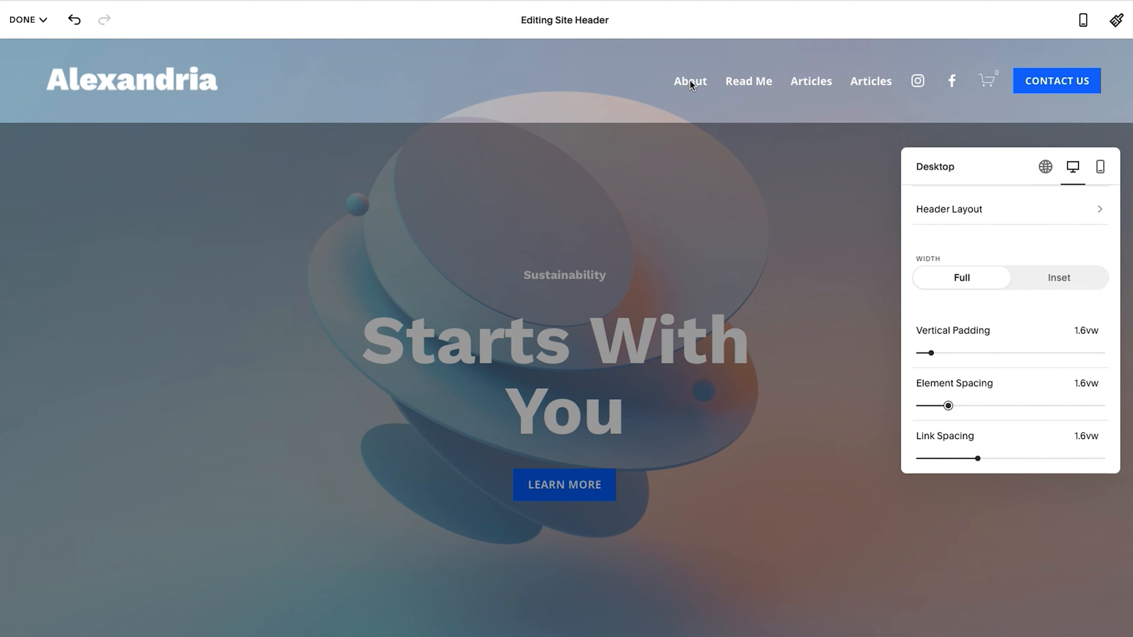
Step: Try the desktop header's Link Spacing at 0.7vw, 3.9vw and 0.8vw
{"action": "left_click", "coordinate": [945, 458]}
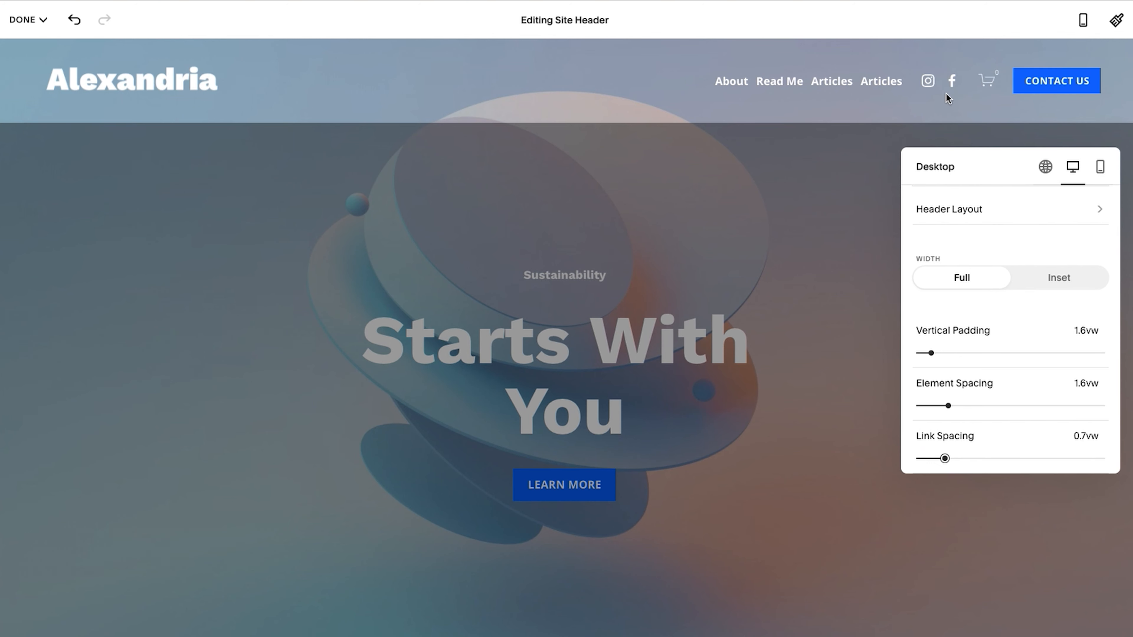
{"action": "left_click", "coordinate": [1018, 458]}
{"action": "left_click", "coordinate": [1061, 457]}
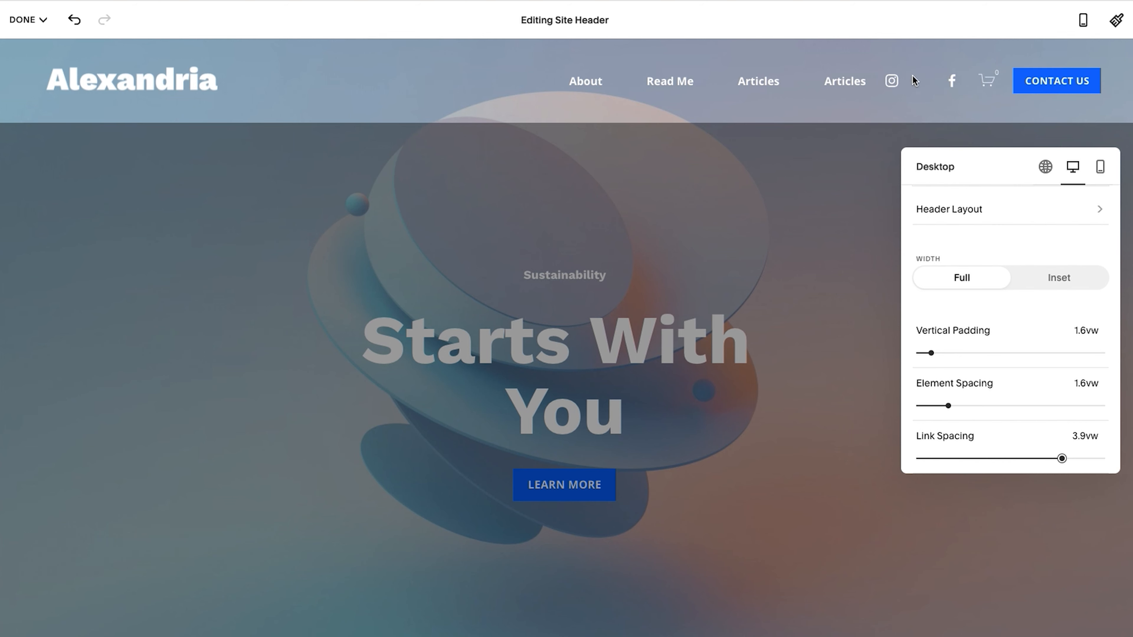
{"action": "left_click", "coordinate": [949, 458]}
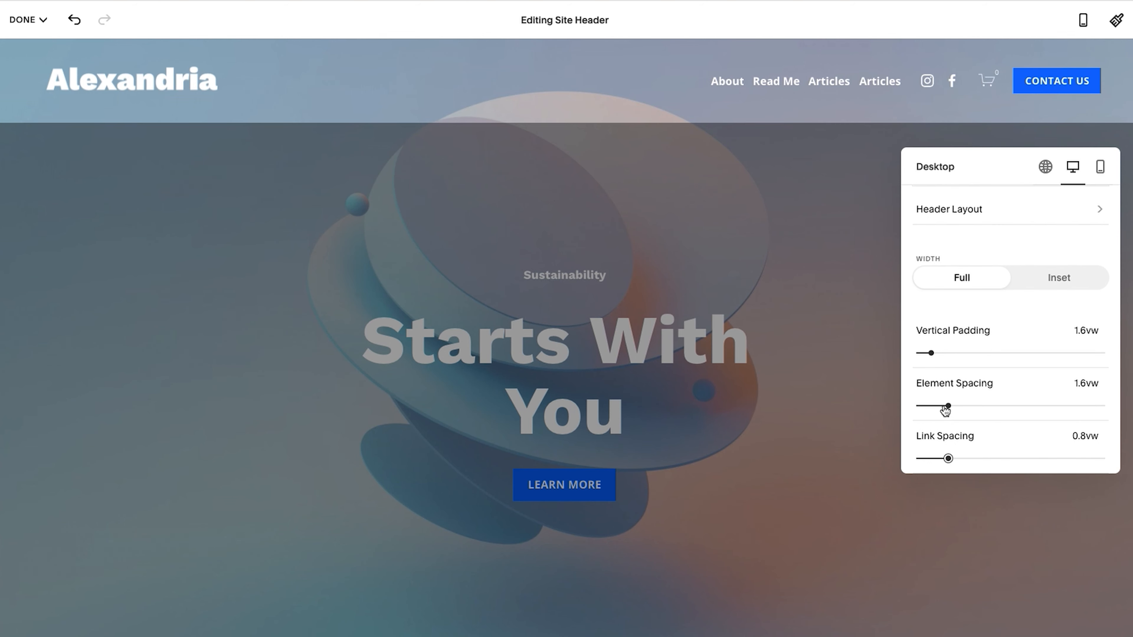
Step: Set the desktop header's Link Spacing to 1.2vw and its Element Spacing to 1.8vw
{"action": "left_click", "coordinate": [965, 458]}
{"action": "left_click_drag", "start_coordinate": [968, 459], "coordinate": [962, 459]}
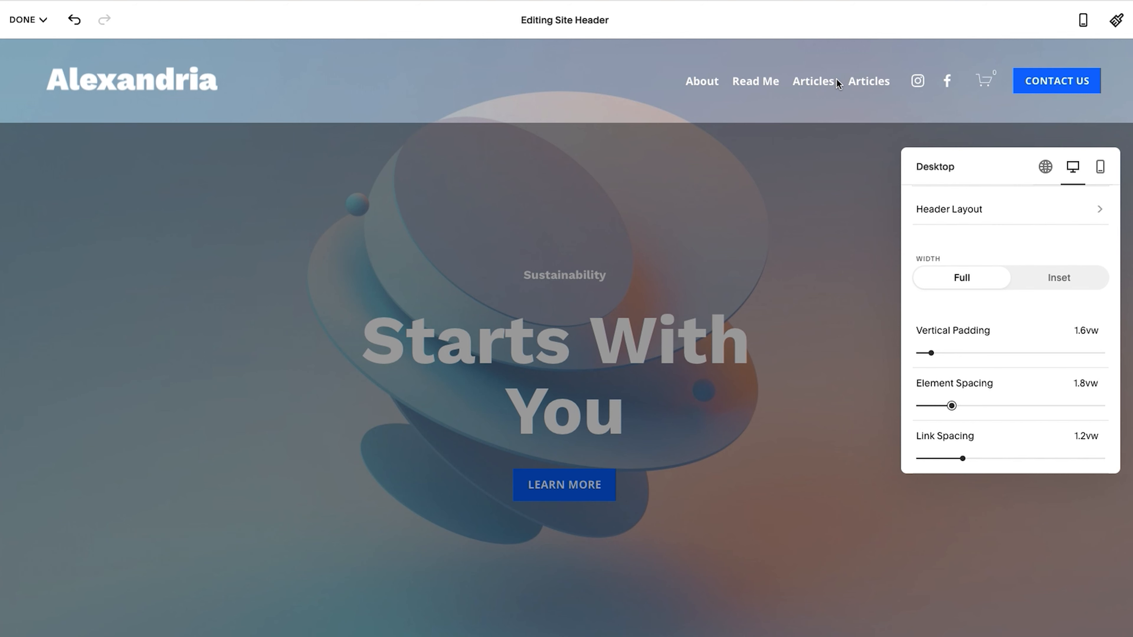
{"action": "scroll", "coordinate": [1015, 266], "scroll_direction": "up", "scroll_amount": 2}
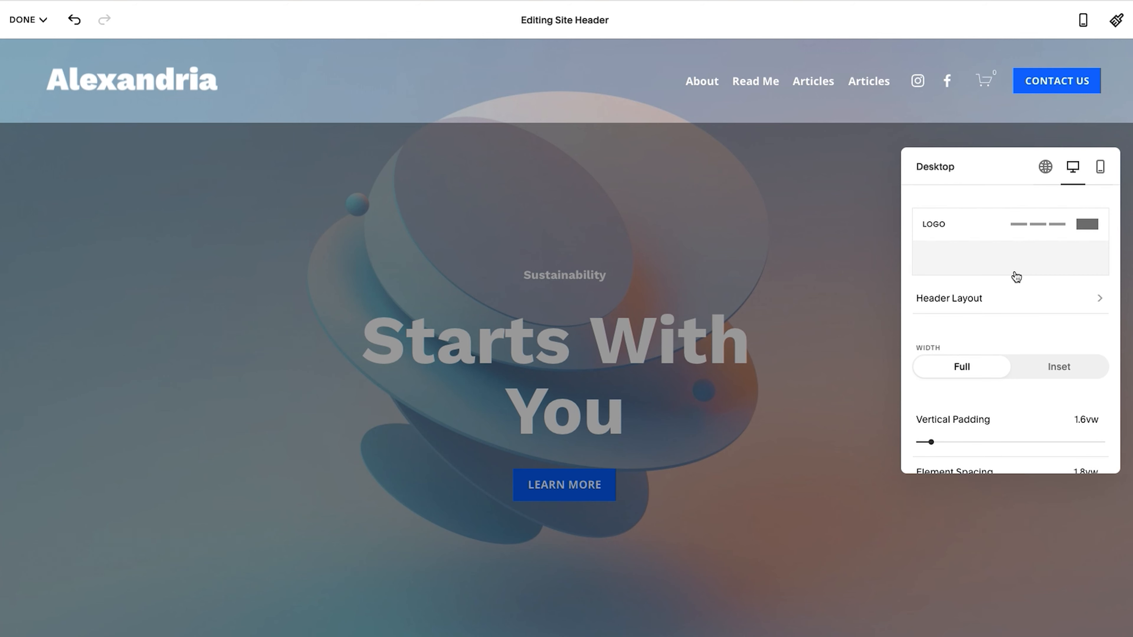
{"action": "scroll", "coordinate": [1016, 277], "scroll_direction": "down", "scroll_amount": 2}
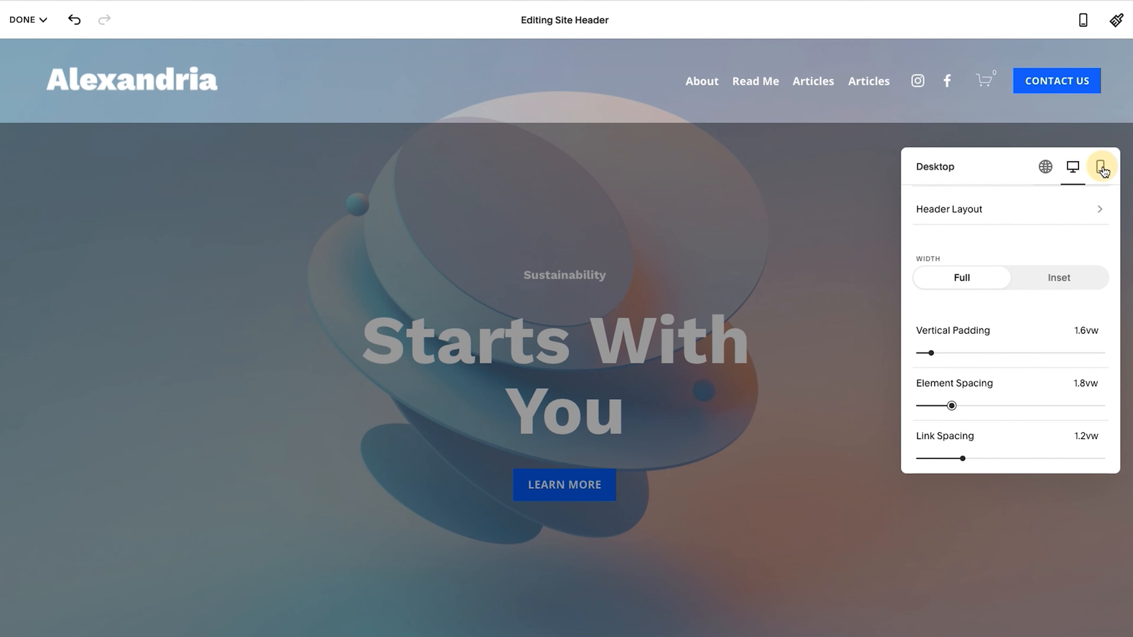
Step: Open the mobile header settings and try the centered-logo and right-logo layouts, returning to the layout with the logo on the left
{"action": "left_click", "coordinate": [1101, 167]}
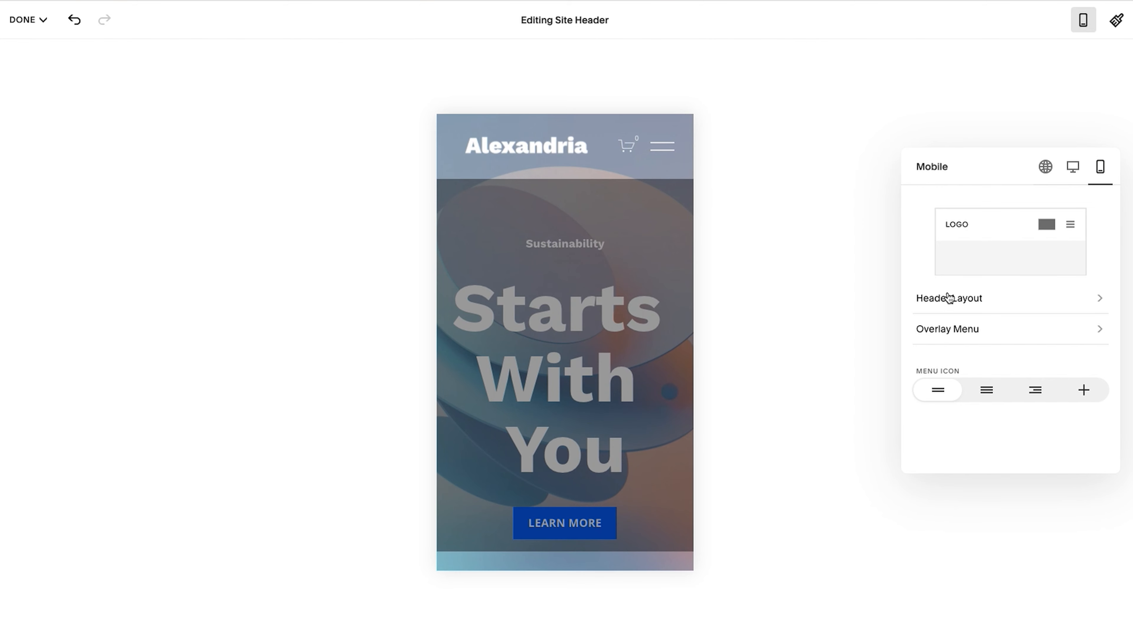
{"action": "left_click", "coordinate": [959, 302]}
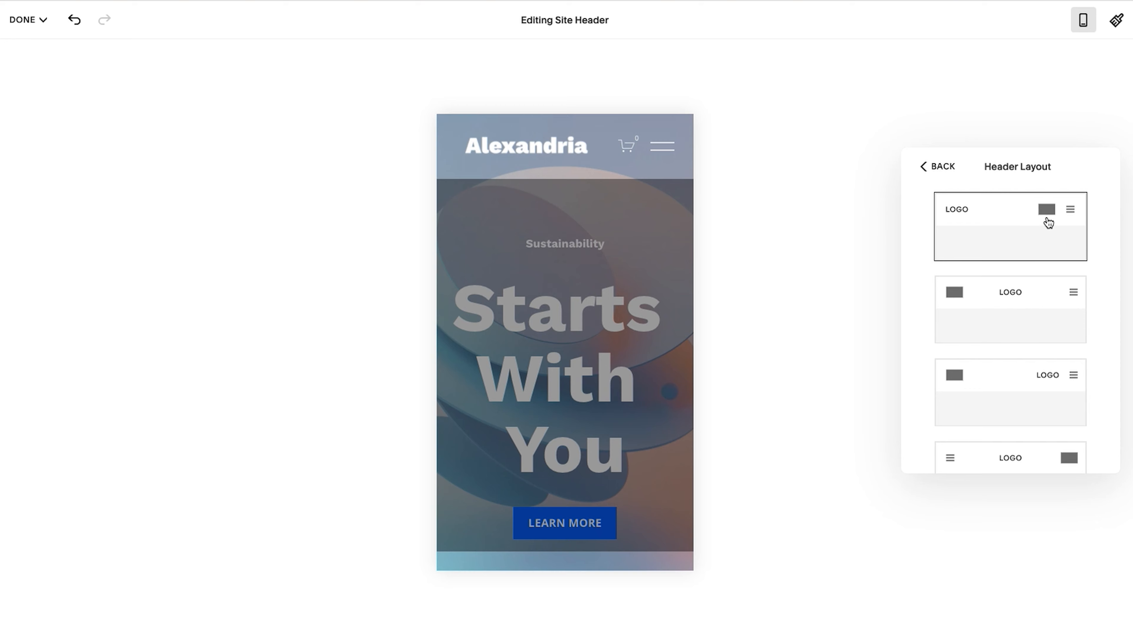
{"action": "left_click", "coordinate": [1015, 310]}
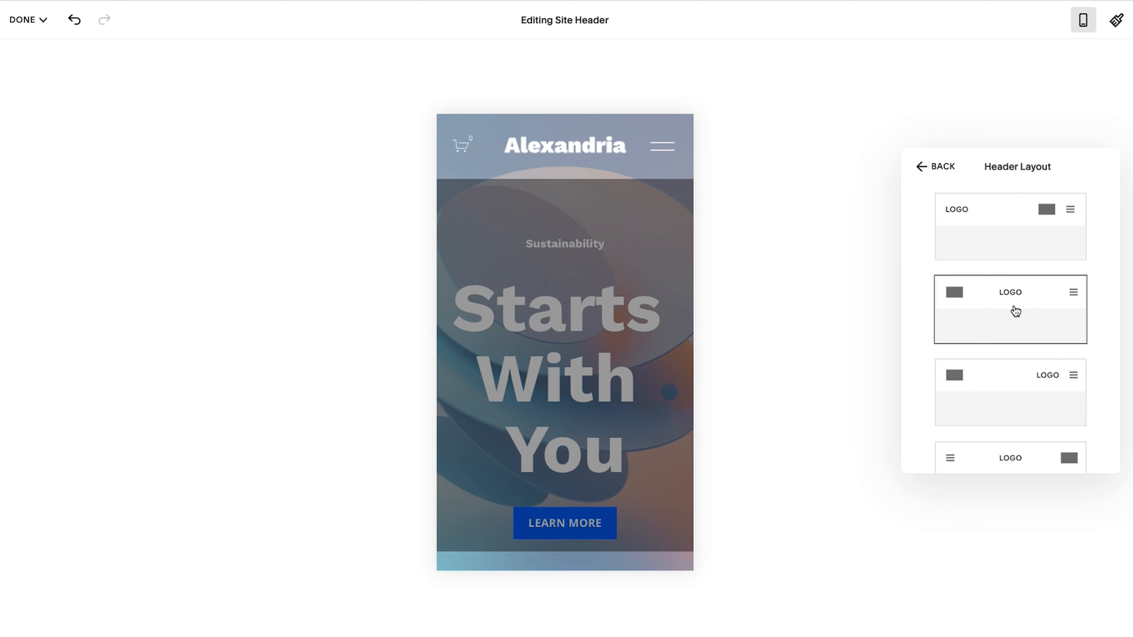
{"action": "left_click", "coordinate": [1011, 389]}
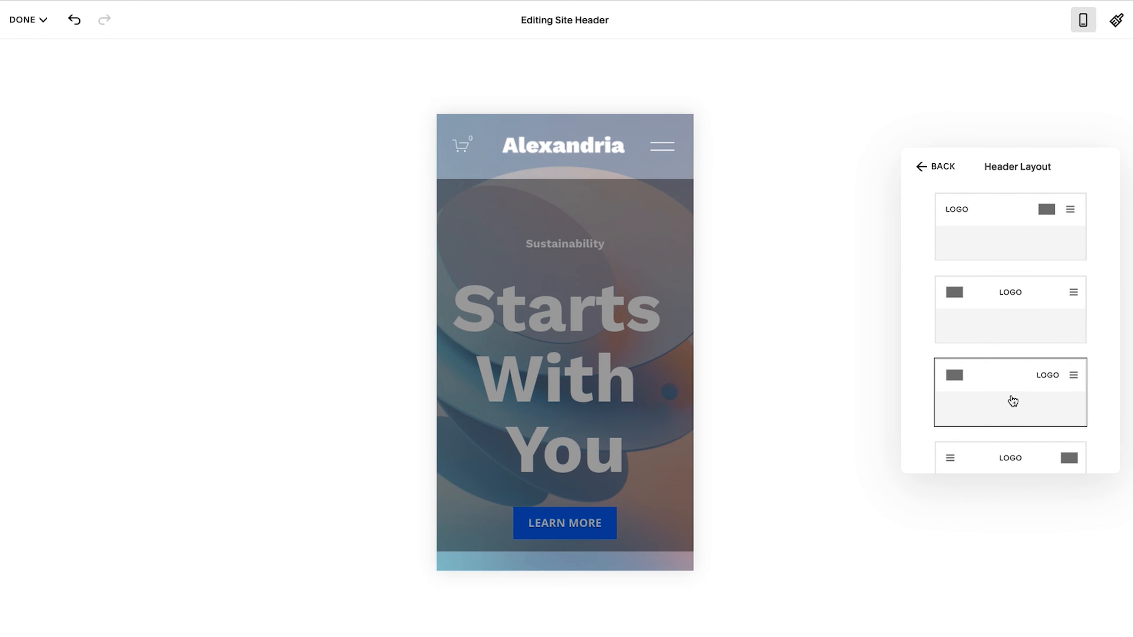
{"action": "scroll", "coordinate": [1013, 400], "scroll_direction": "down", "scroll_amount": 2}
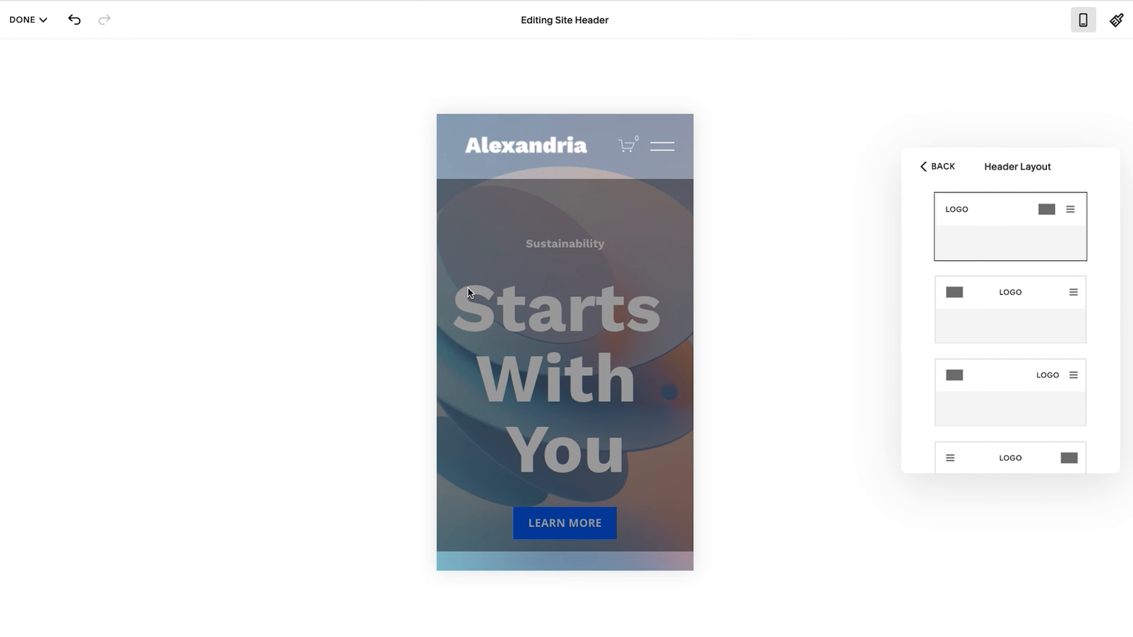